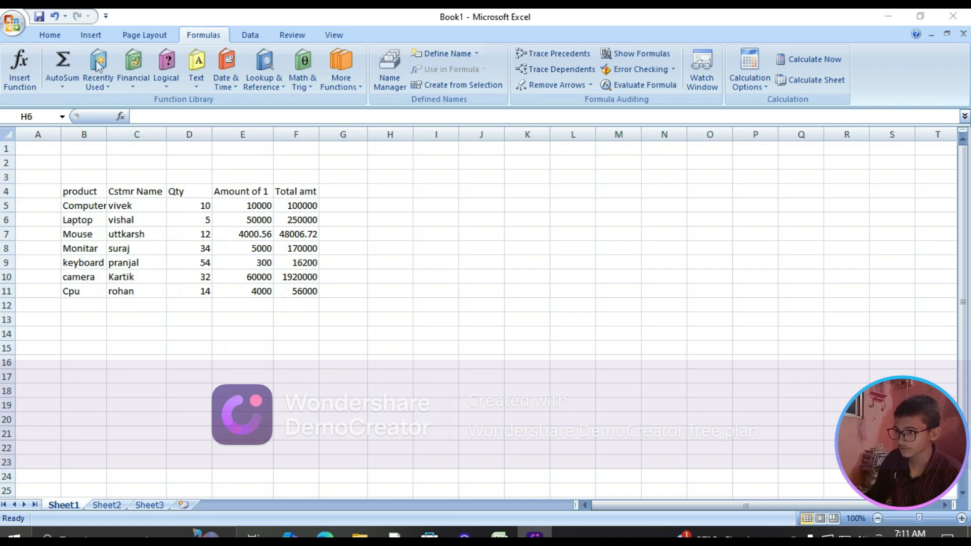
{"action": "left_click", "coordinate": [110, 87]}
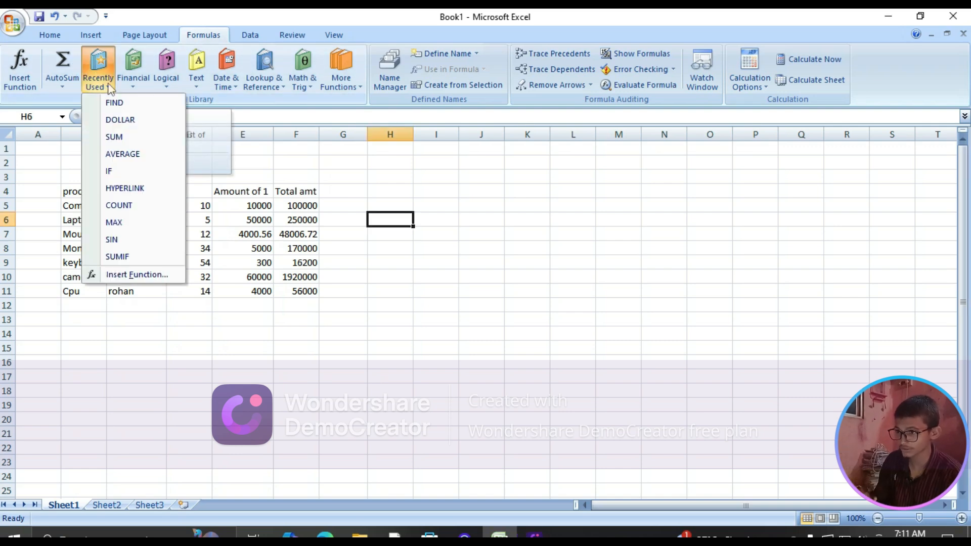
{"action": "left_click", "coordinate": [131, 70]}
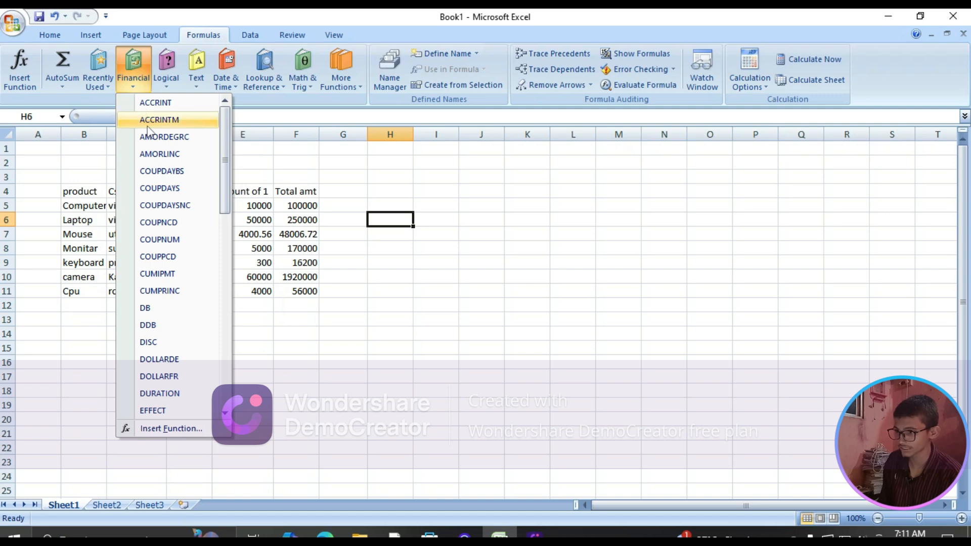
{"action": "scroll", "coordinate": [151, 134], "scroll_direction": "down", "scroll_amount": 11}
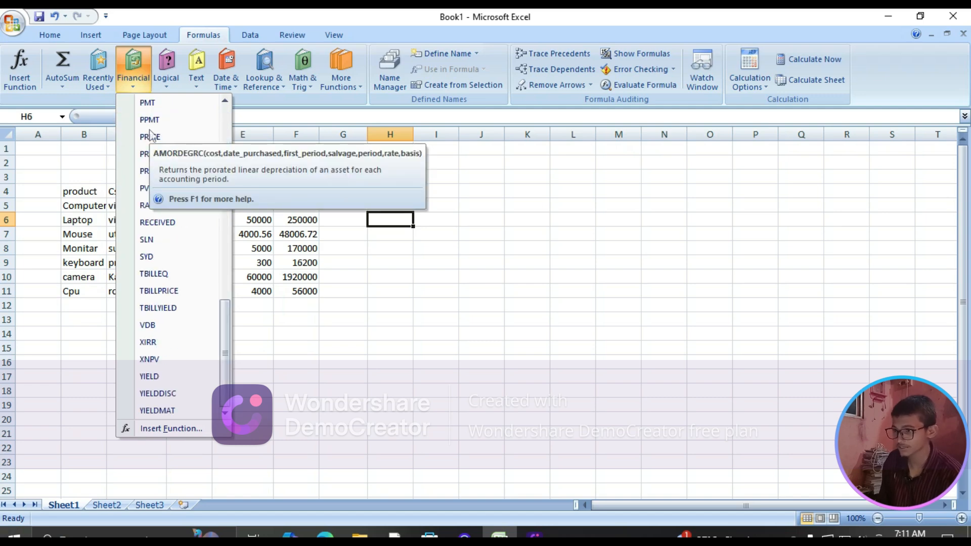
{"action": "left_click", "coordinate": [166, 70]}
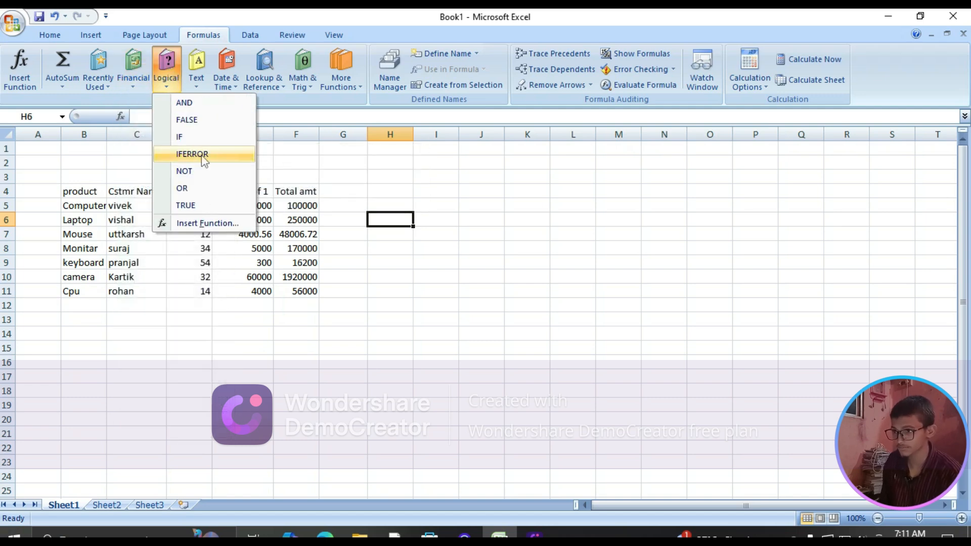
{"action": "left_click", "coordinate": [197, 75]}
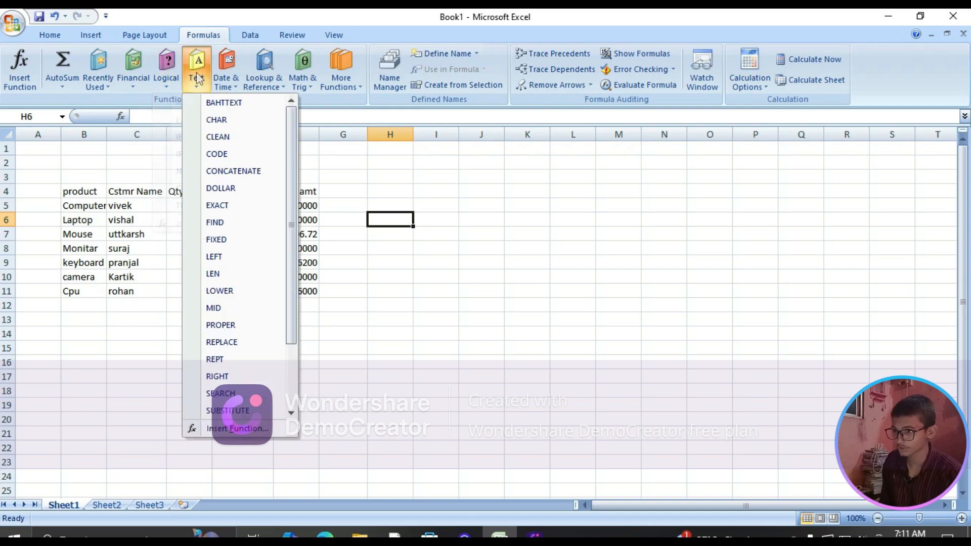
{"action": "left_click", "coordinate": [399, 239]}
{"action": "left_click", "coordinate": [395, 233]}
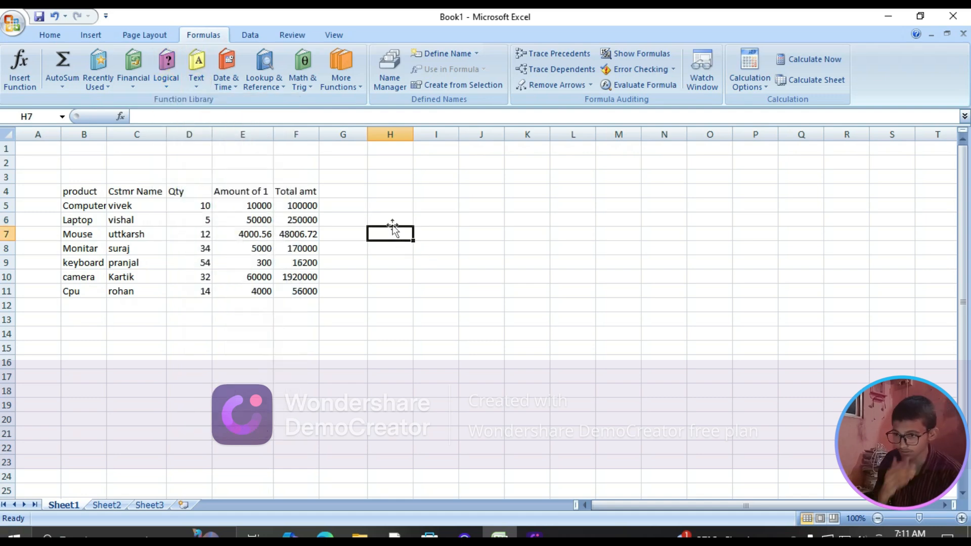
{"action": "left_click", "coordinate": [392, 219]}
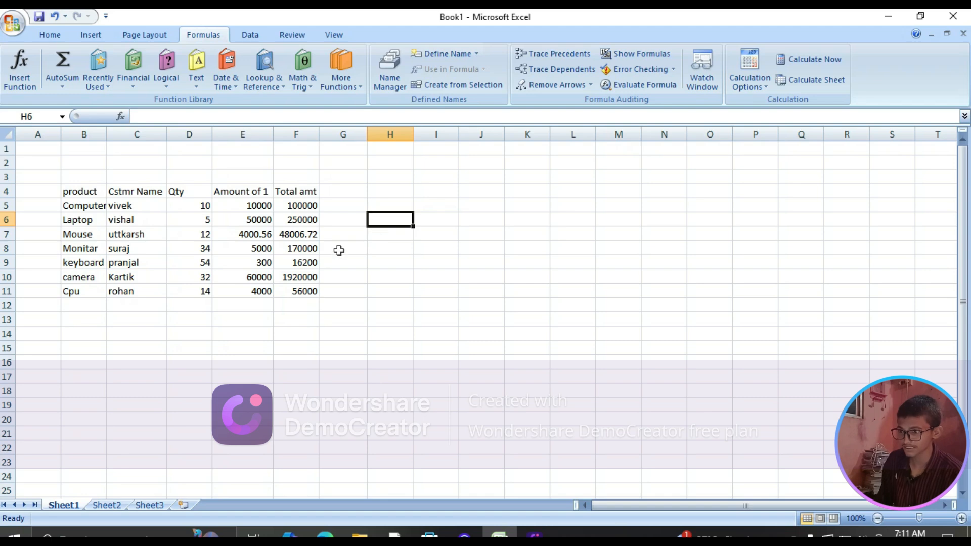
{"action": "left_click", "coordinate": [47, 333]}
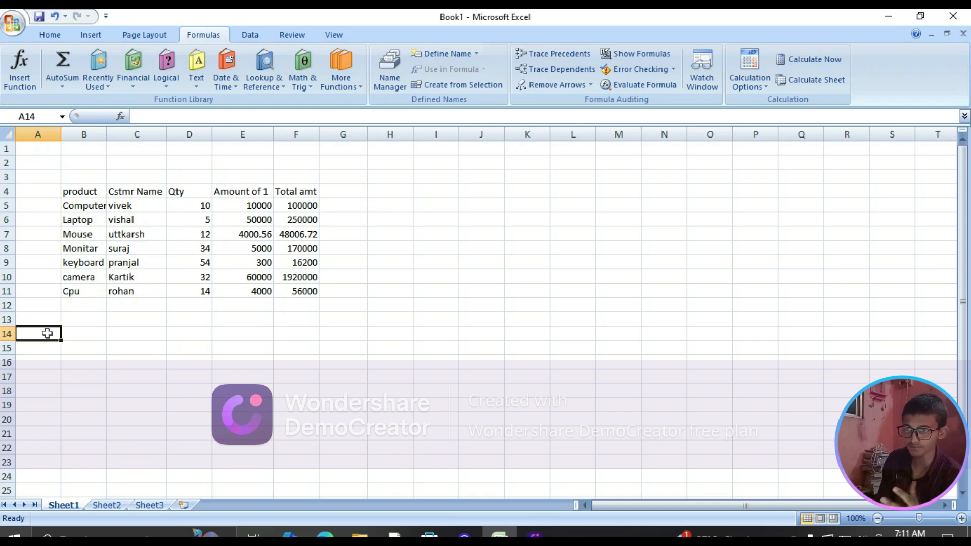
{"action": "key", "text": "Right"}
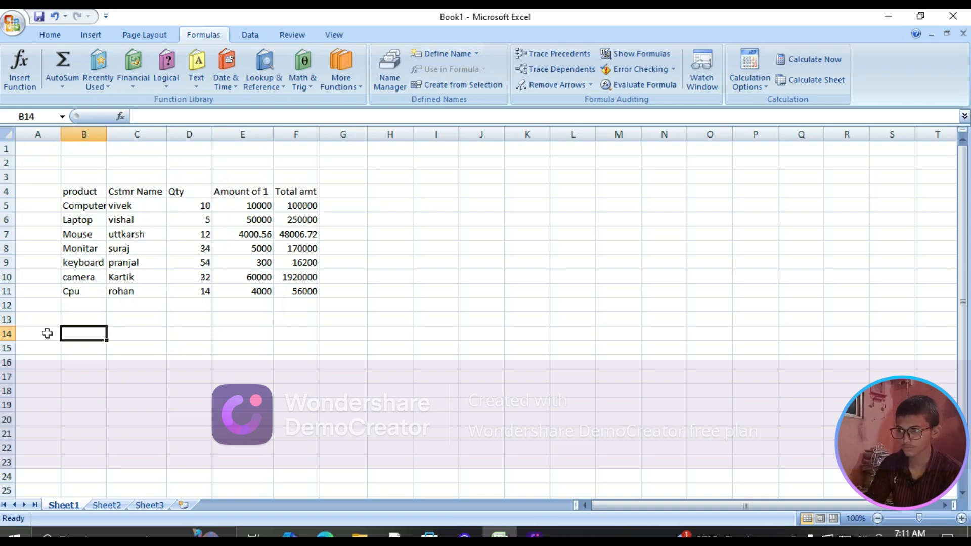
{"action": "left_click", "coordinate": [81, 347]}
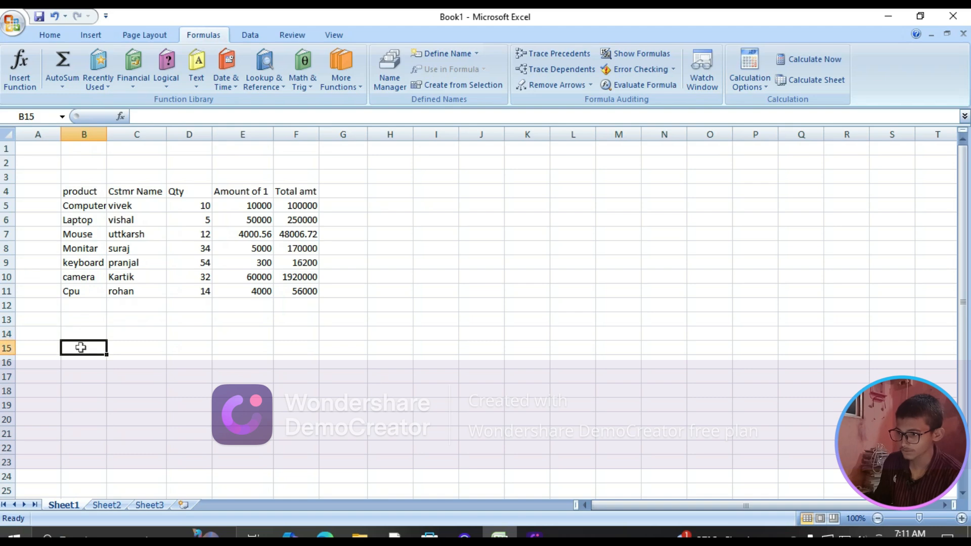
Enter a SUM formula in cell B14 that adds the Computer row's values in D5:F5
{"action": "left_click", "coordinate": [75, 333]}
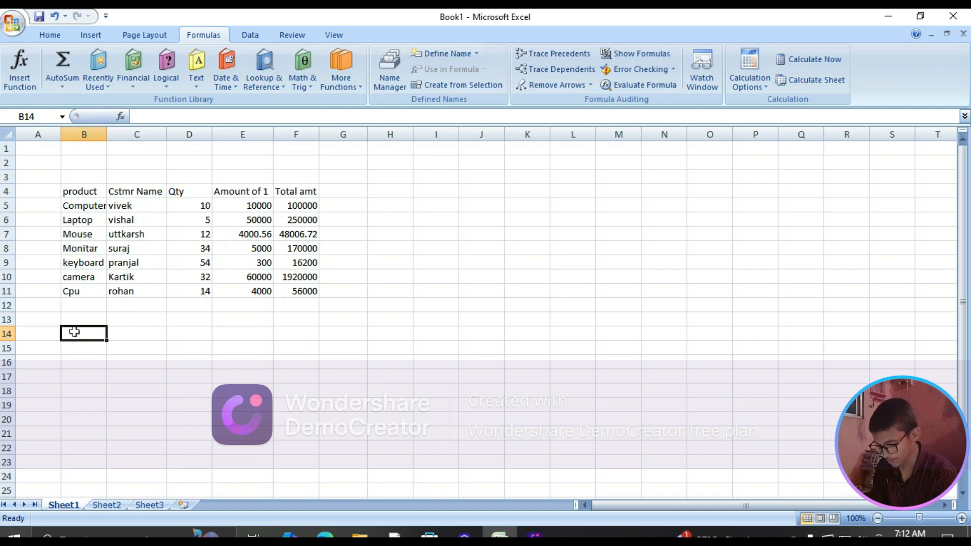
{"action": "type", "text": "="}
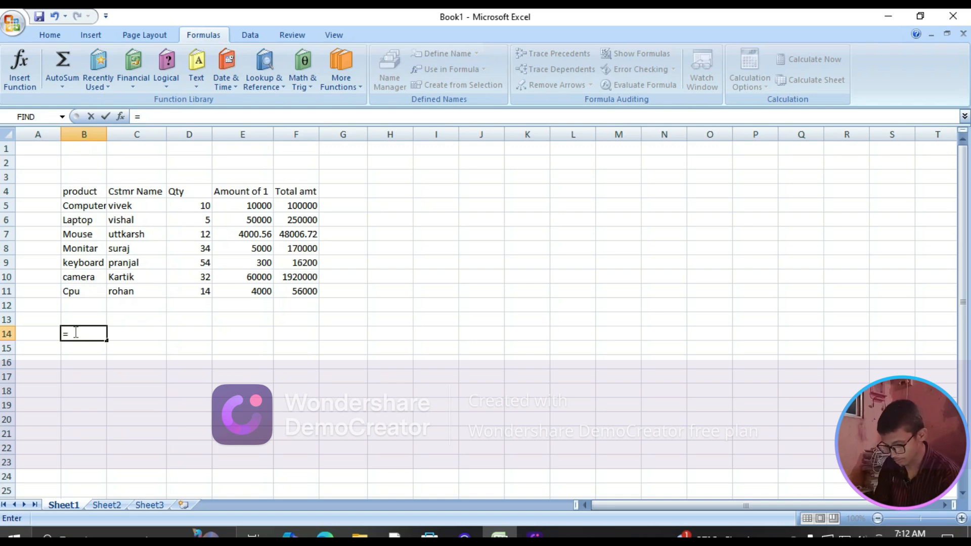
{"action": "type", "text": "sum"}
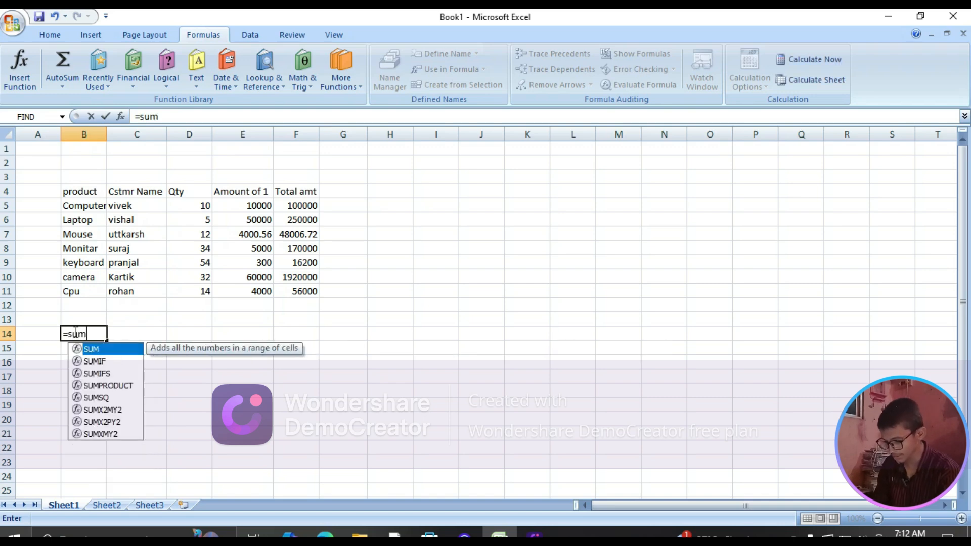
{"action": "key", "text": "Tab"}
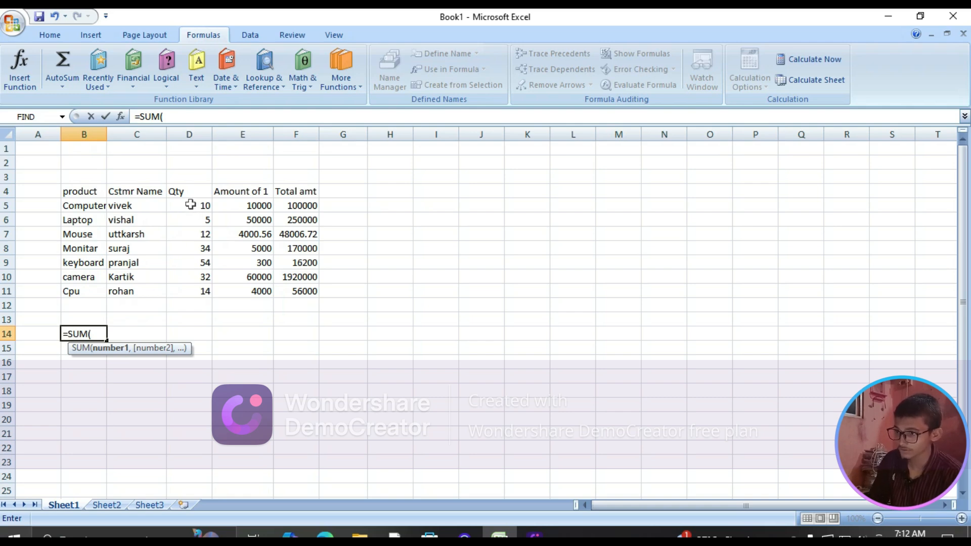
{"action": "left_click_drag", "start_coordinate": [191, 205], "coordinate": [292, 203]}
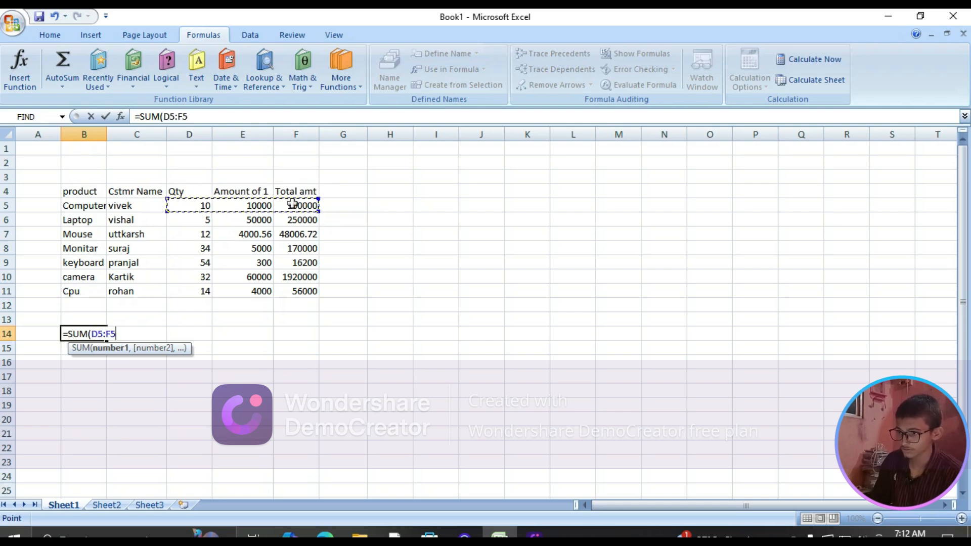
{"action": "key", "text": "Return"}
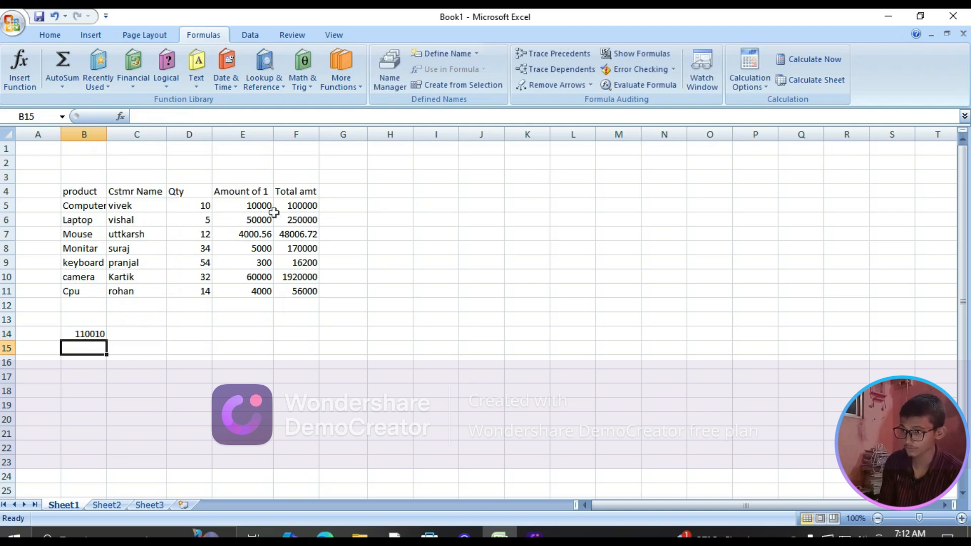
Enter a SUMIF formula in cell C14 over range D5:E5 with the criterion ">20"
{"action": "left_click", "coordinate": [130, 331]}
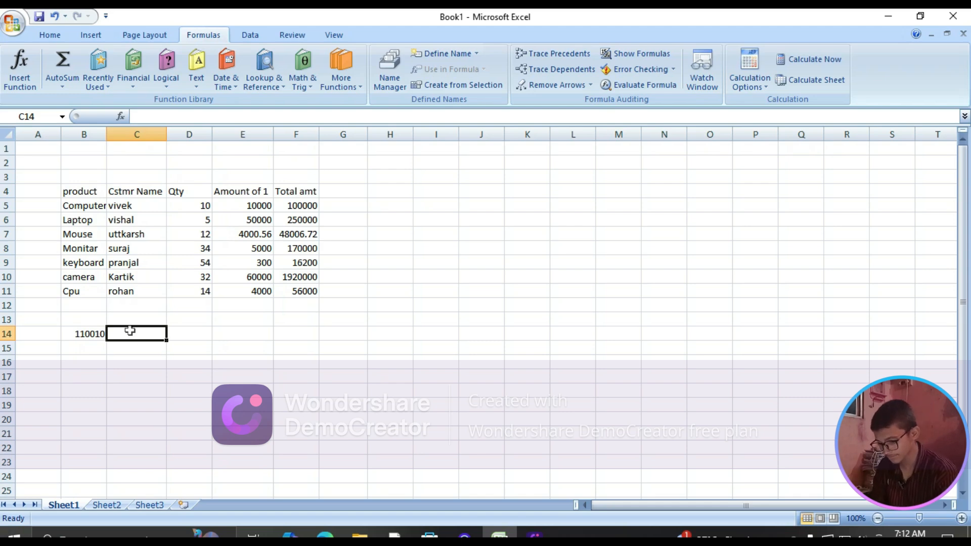
{"action": "type", "text": "=s"}
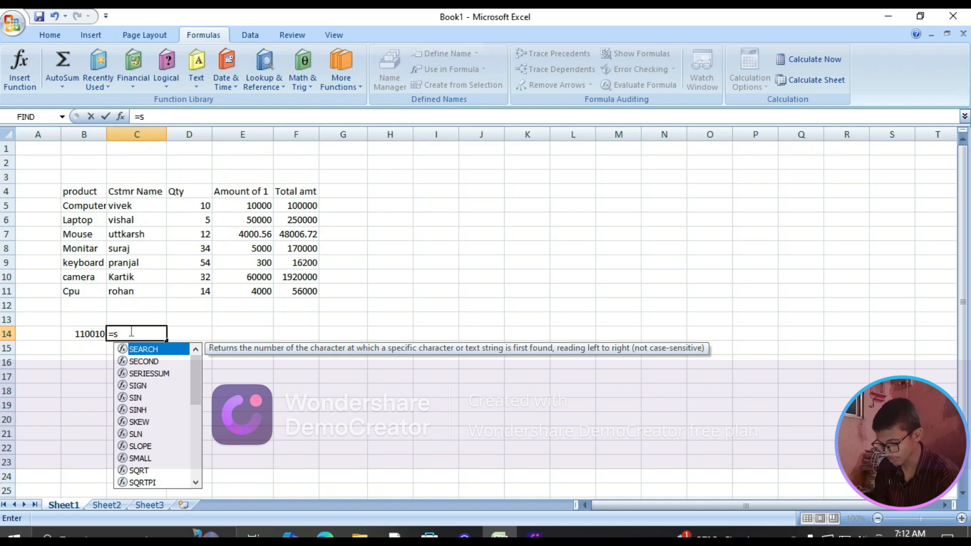
{"action": "type", "text": "umif"}
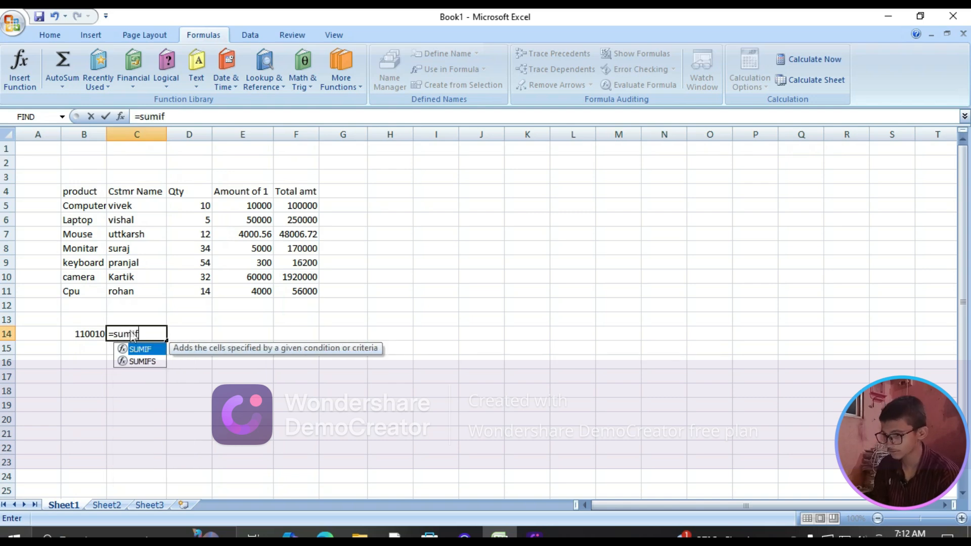
{"action": "key", "text": "Tab"}
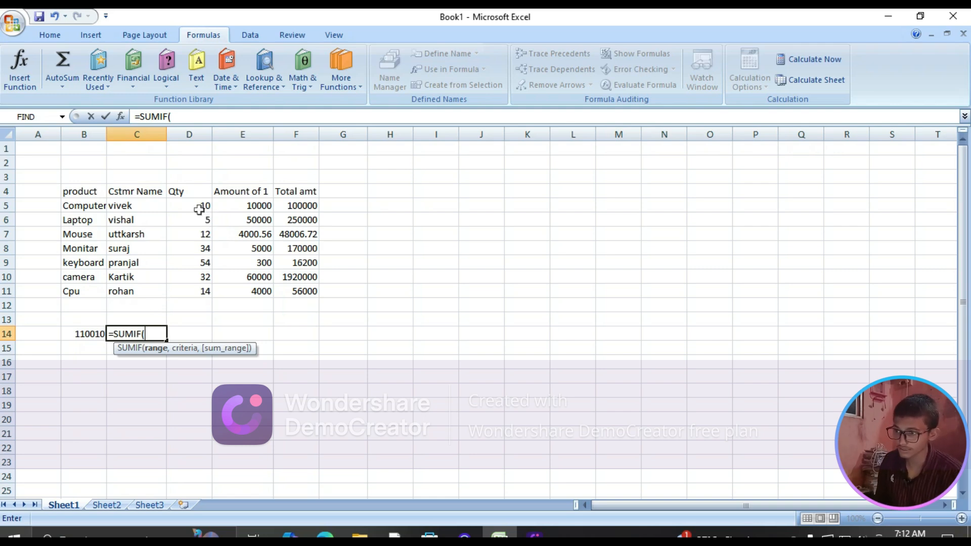
{"action": "left_click_drag", "start_coordinate": [199, 208], "coordinate": [232, 205]}
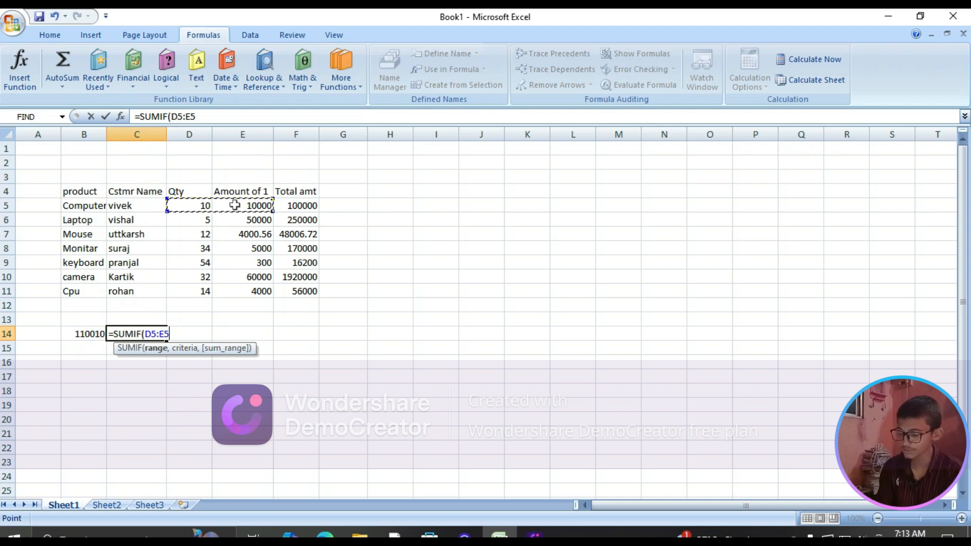
{"action": "type", "text": ","}
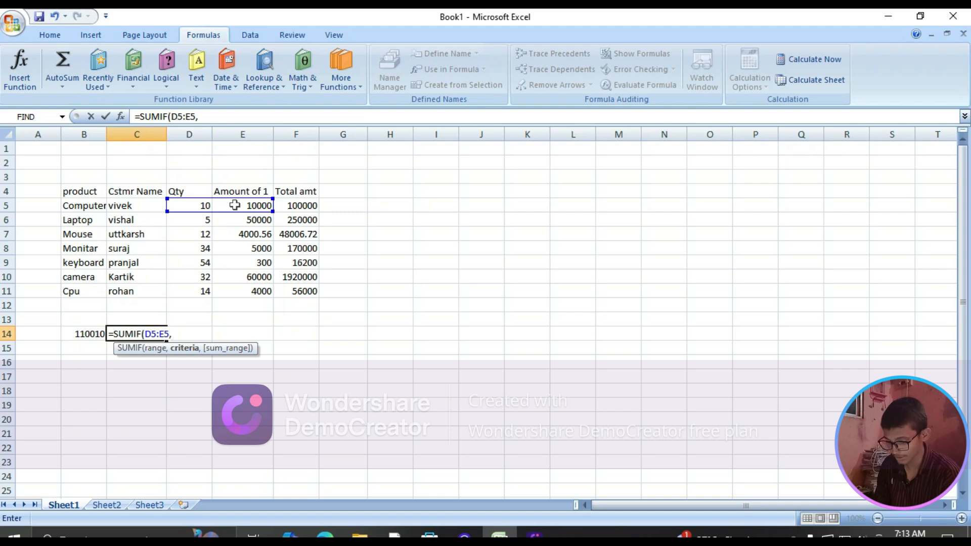
{"action": "type", "text": "\""}
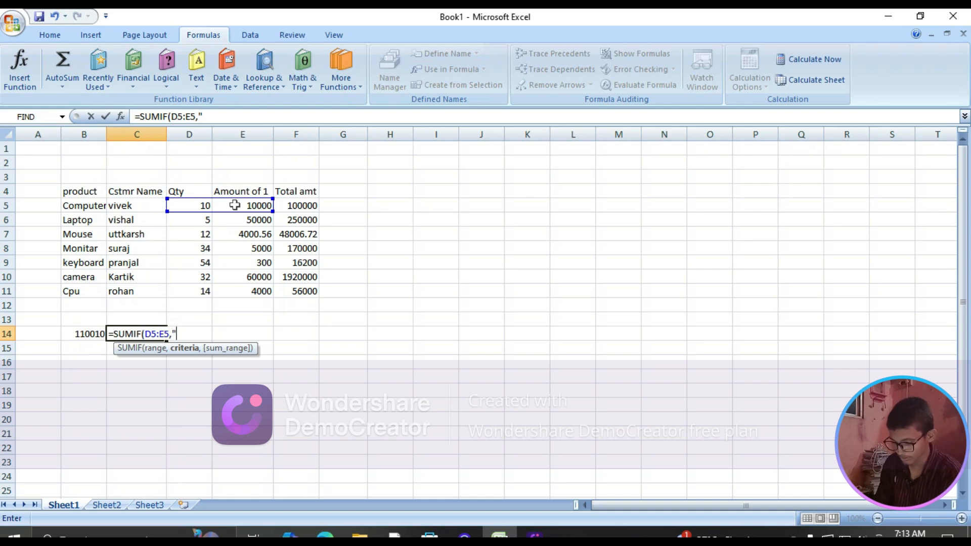
{"action": "type", "text": ">"}
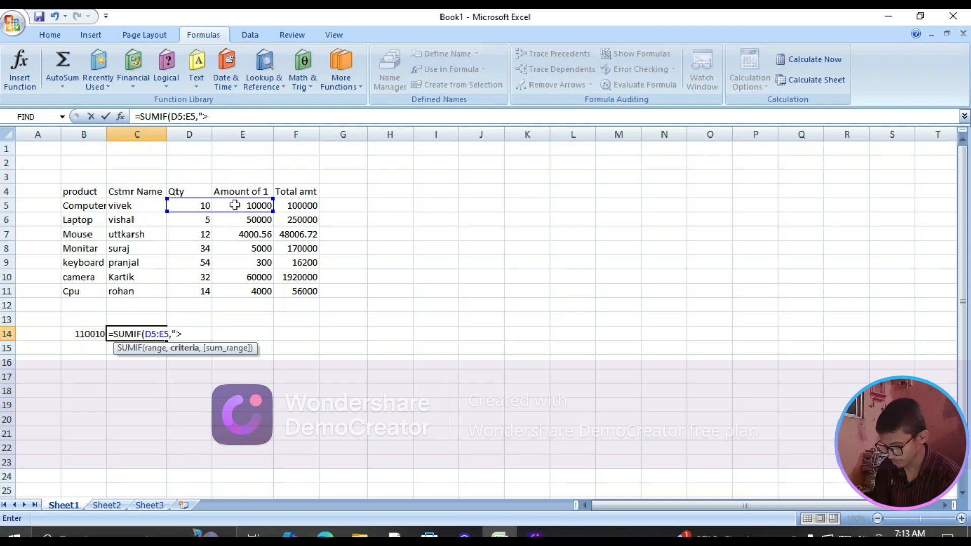
{"action": "type", "text": "20"}
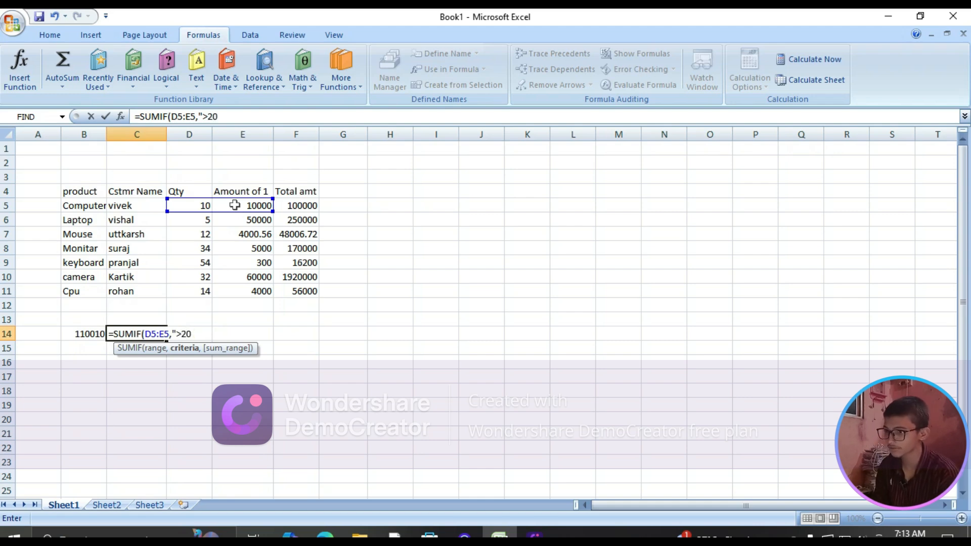
{"action": "type", "text": "\""}
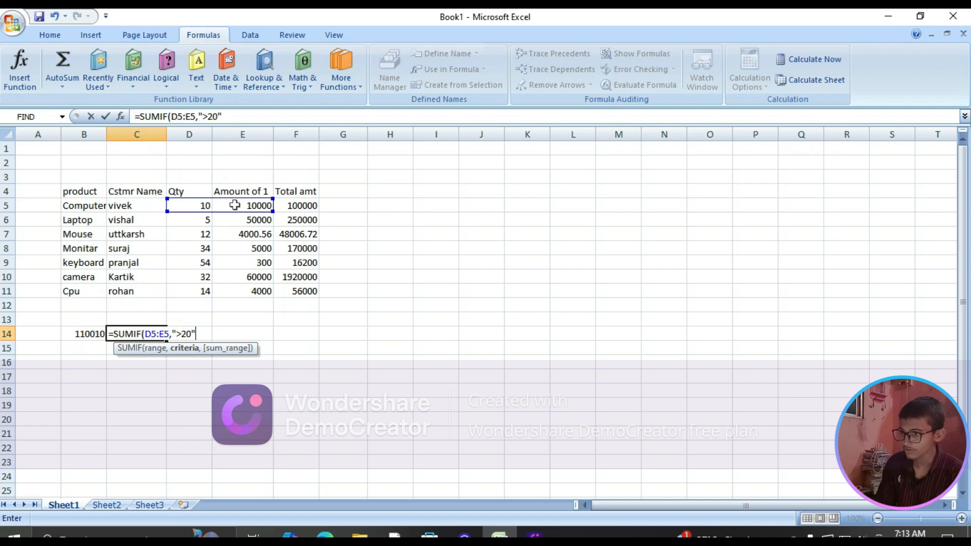
{"action": "key", "text": "Return"}
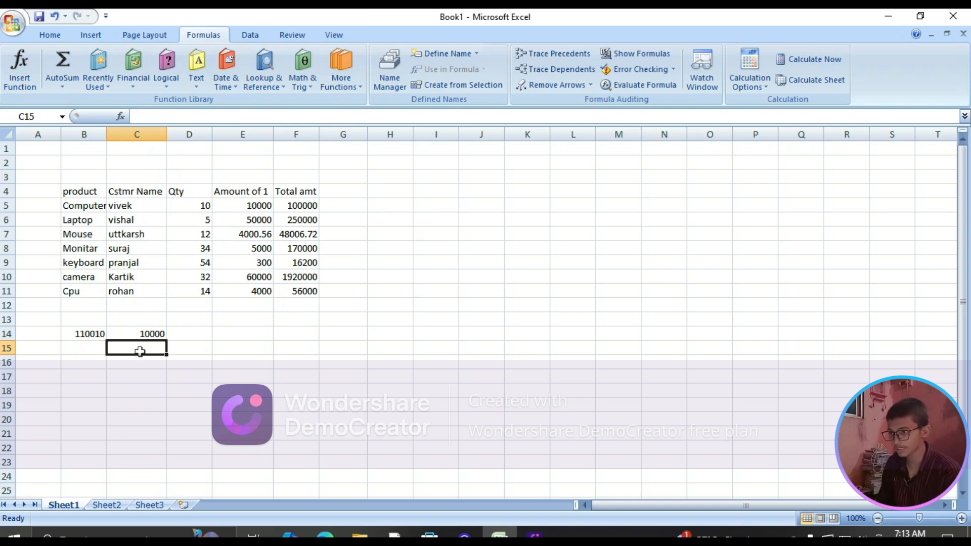
Start a SUMIF formula in cell C15 with the Monitar row's values in D8:F8 as its range
{"action": "type", "text": "="}
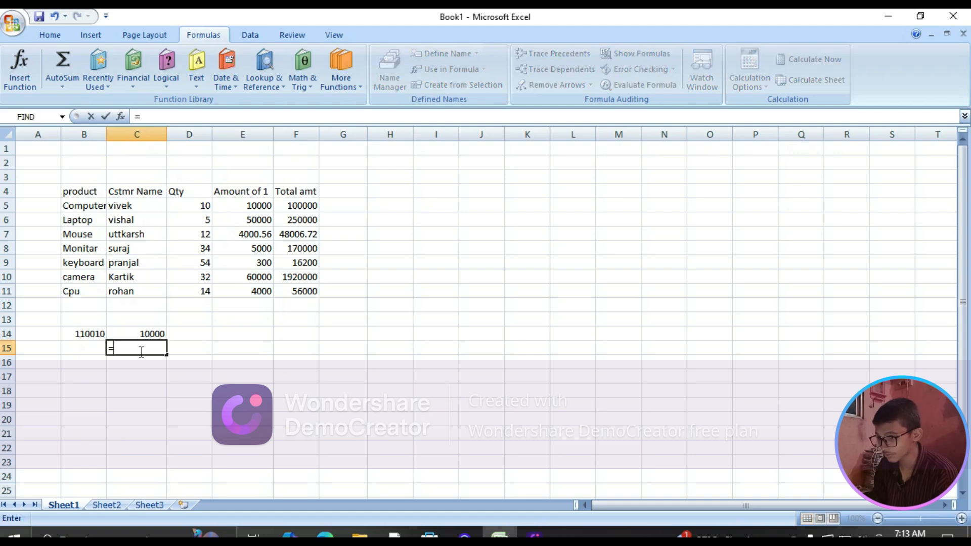
{"action": "type", "text": "sumif"}
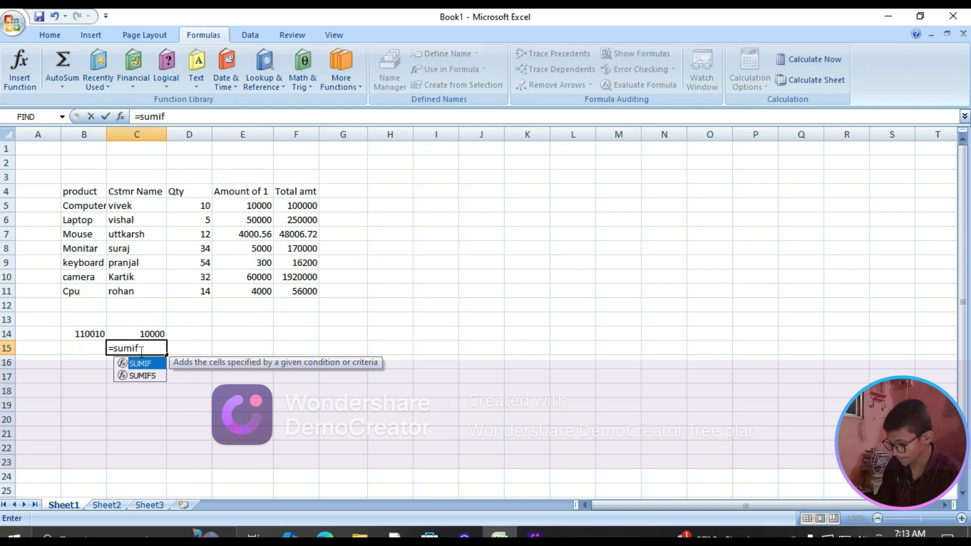
{"action": "key", "text": "Tab"}
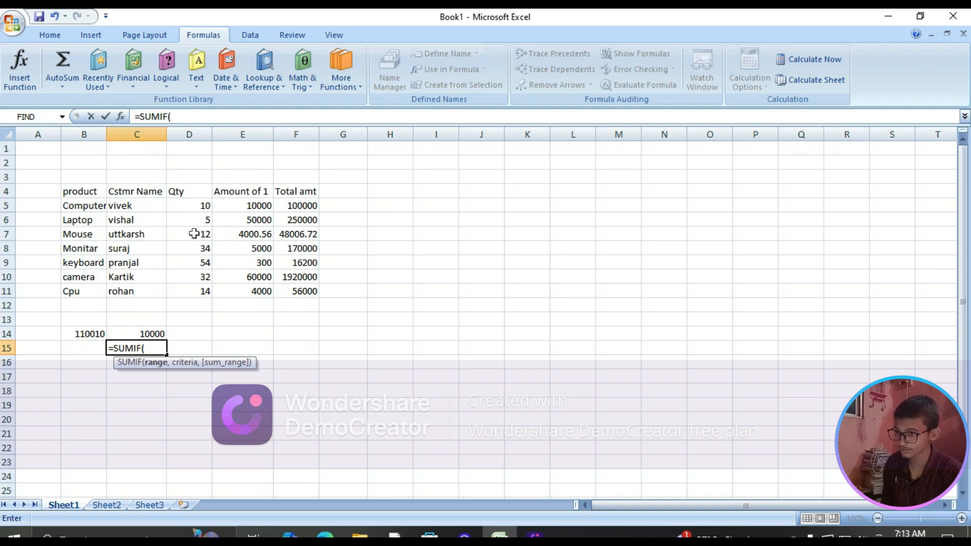
{"action": "left_click_drag", "start_coordinate": [193, 253], "coordinate": [302, 249]}
{"action": "type", "text": ","}
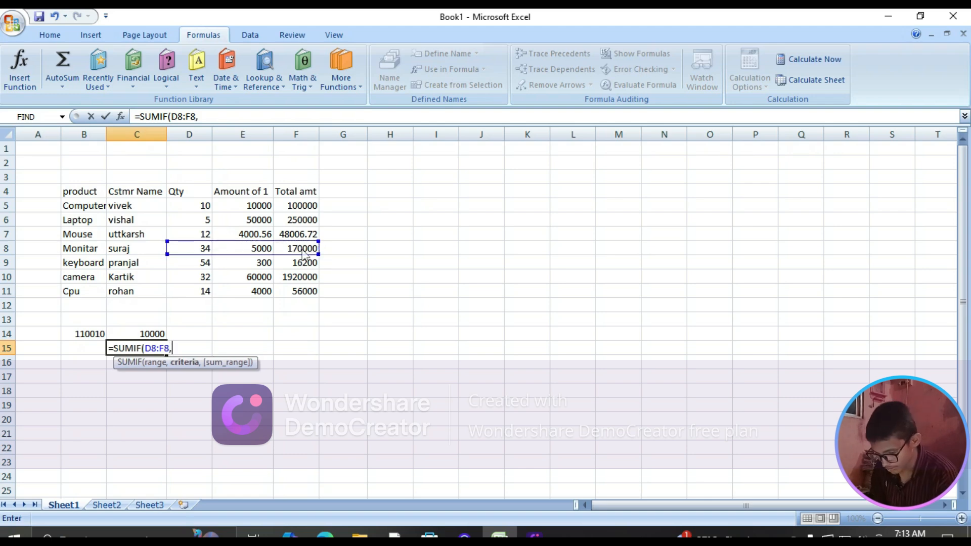
{"action": "type", "text": "."}
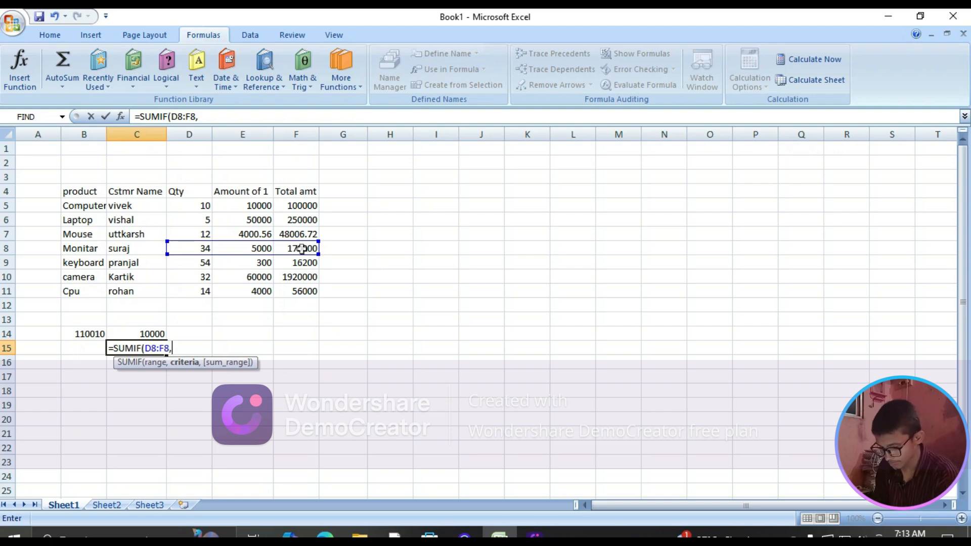
{"action": "type", "text": ">30"}
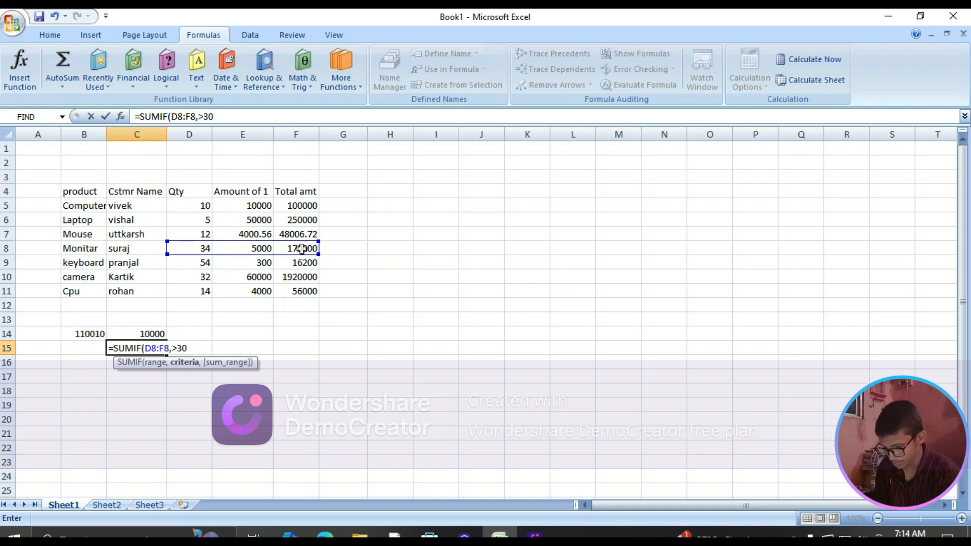
{"action": "key", "text": "BackSpace"}
{"action": "key", "text": "BackSpace"}
{"action": "key", "text": "BackSpace"}
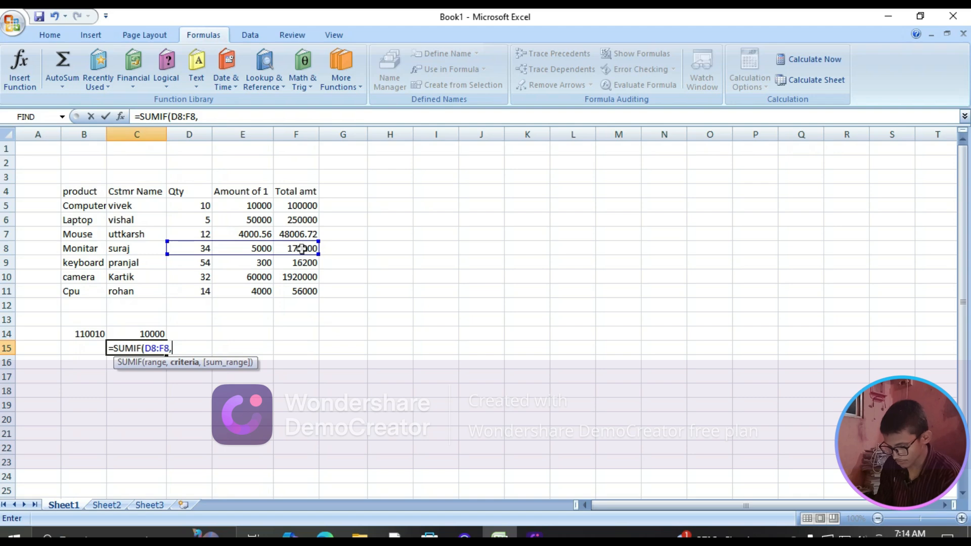
Complete the SUMIF formula in cell C15 with the criterion ">40"
{"action": "type", "text": "\""}
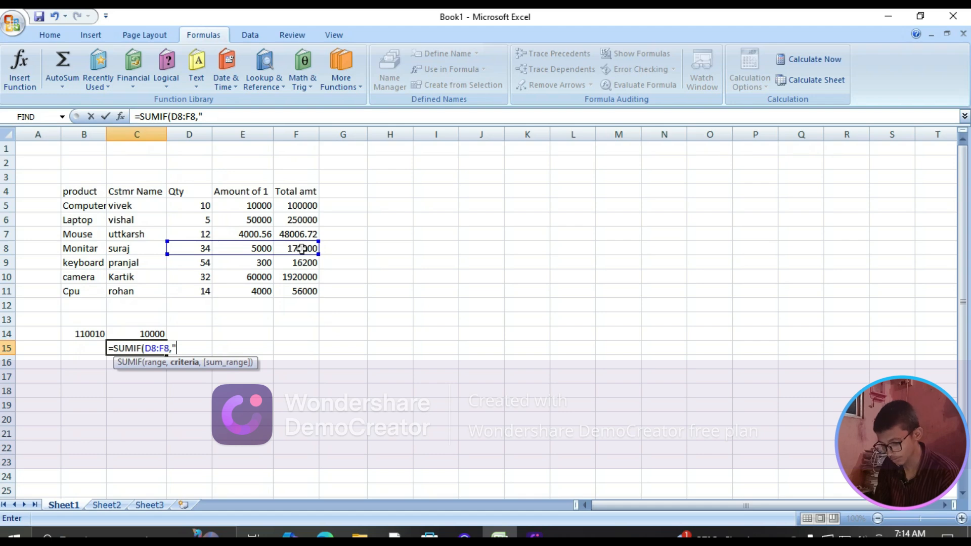
{"action": "type", "text": ">"}
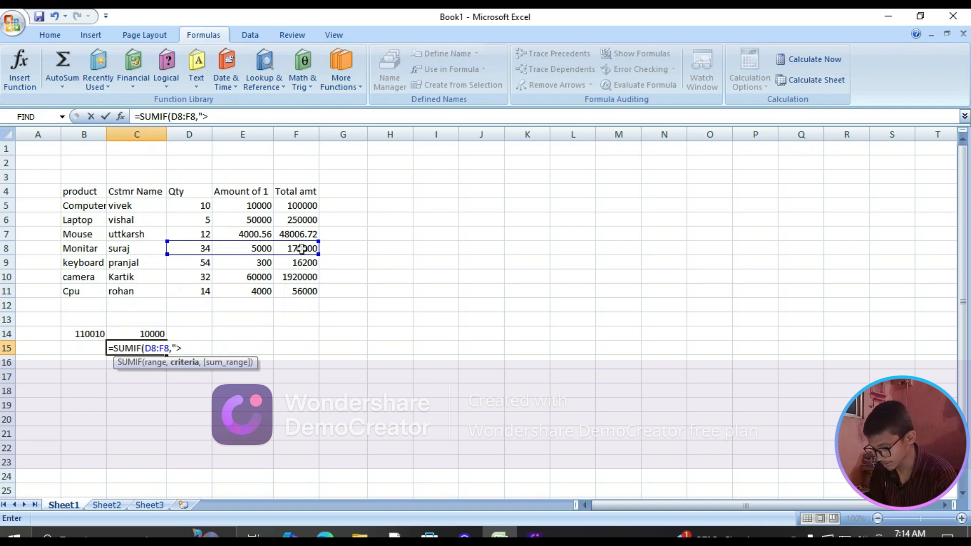
{"action": "type", "text": "40"}
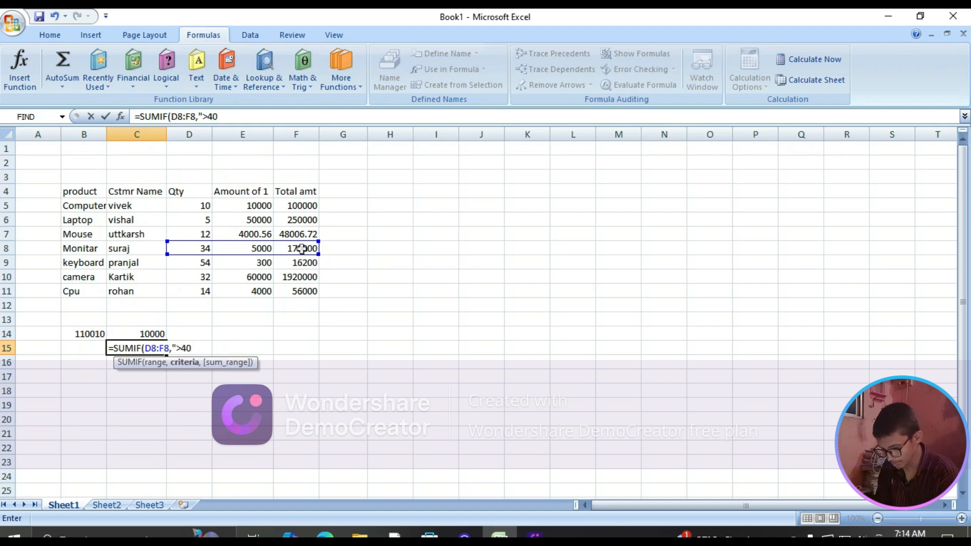
{"action": "type", "text": "\""}
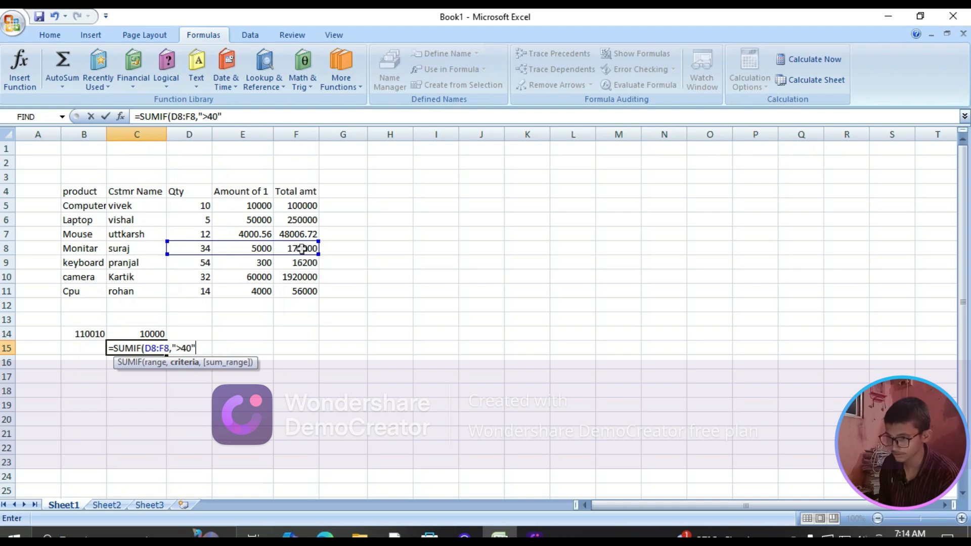
{"action": "key", "text": "Return"}
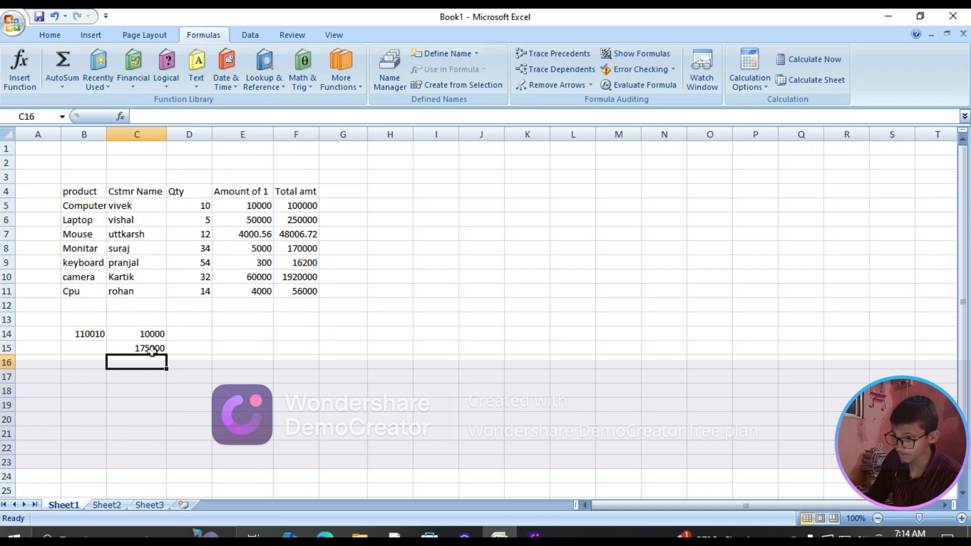
Label the formula results with the headings "Sum" in cell B13 and "Sumif" in cell C13
{"action": "left_click", "coordinate": [187, 332]}
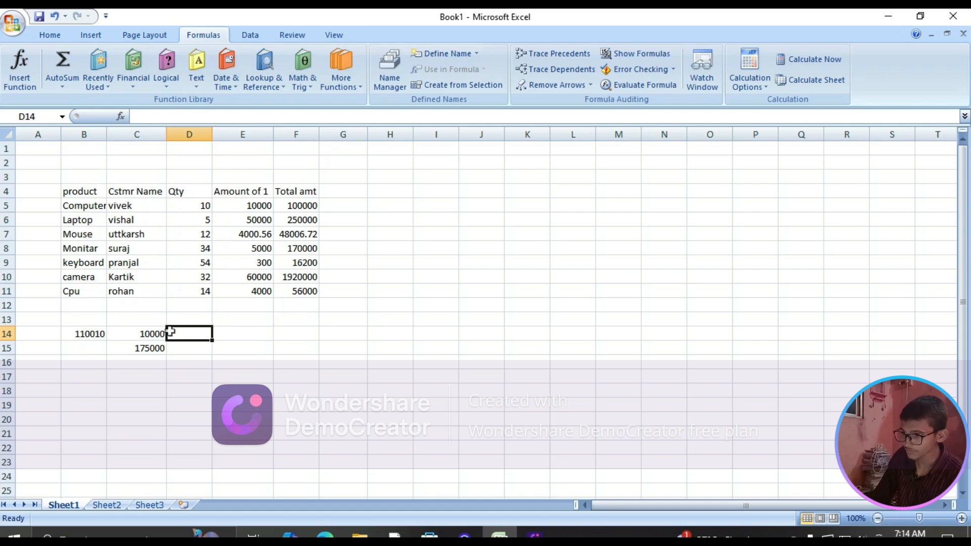
{"action": "left_click", "coordinate": [90, 319]}
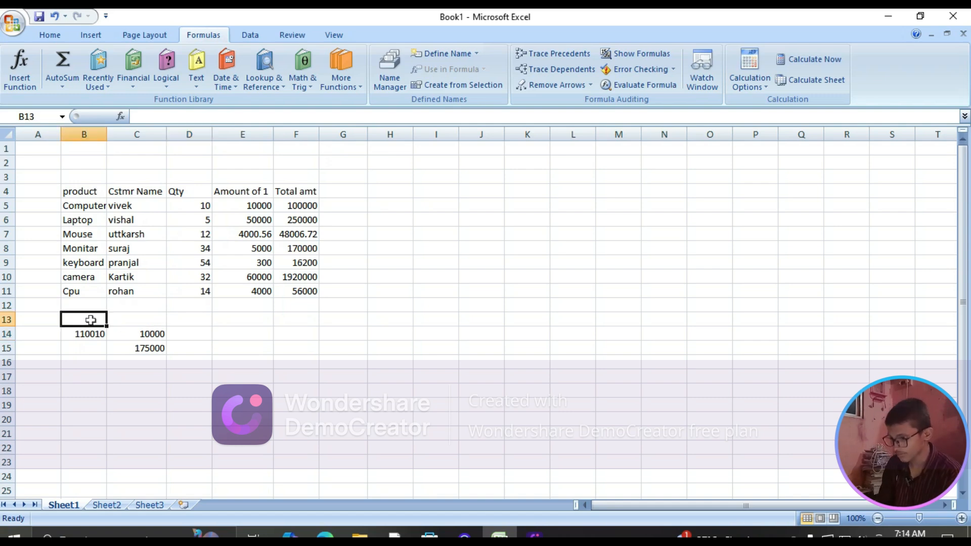
{"action": "type", "text": "Su"}
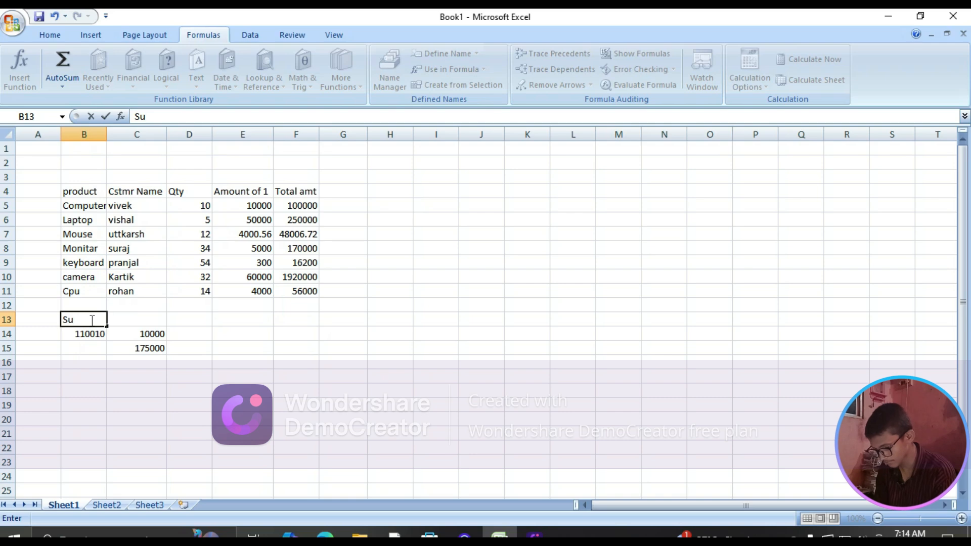
{"action": "type", "text": "m"}
{"action": "key", "text": "Tab"}
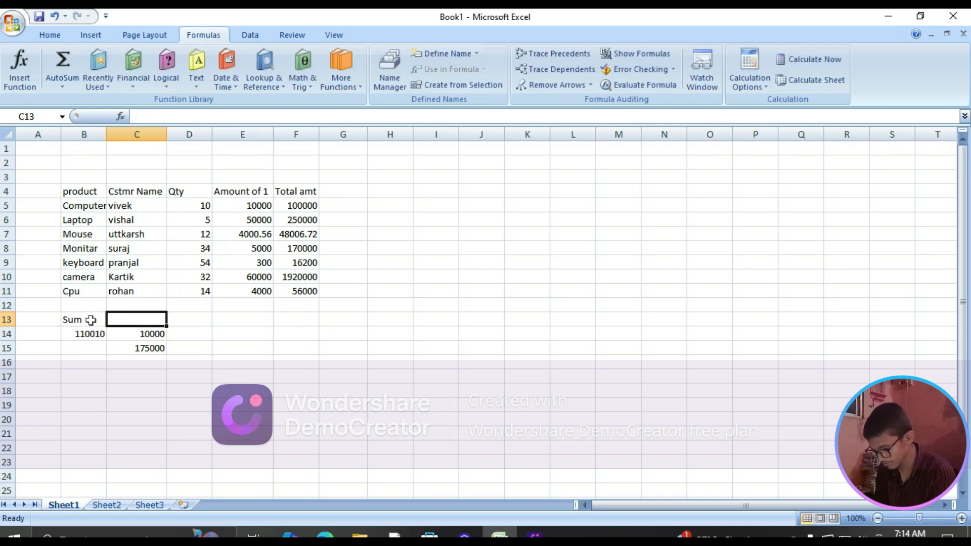
{"action": "type", "text": "Sum"}
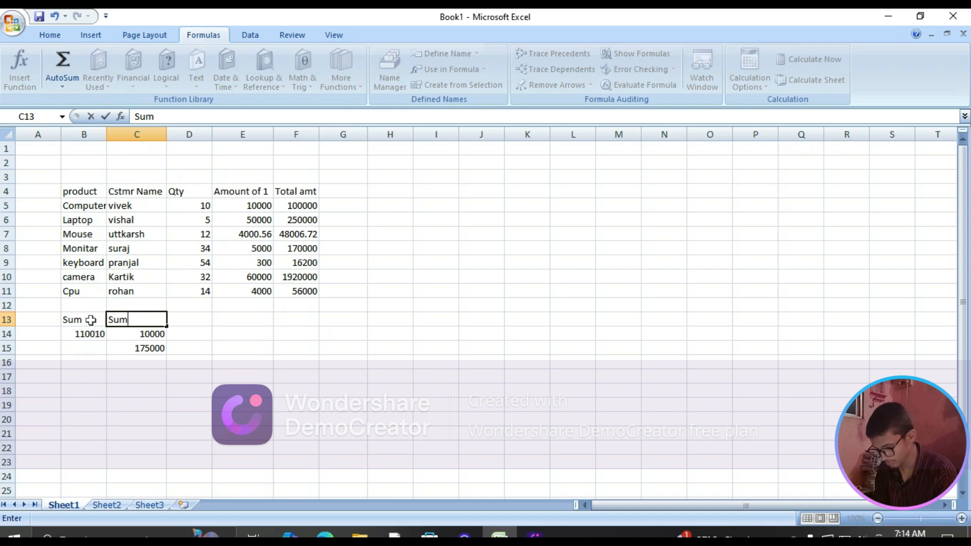
{"action": "type", "text": "if"}
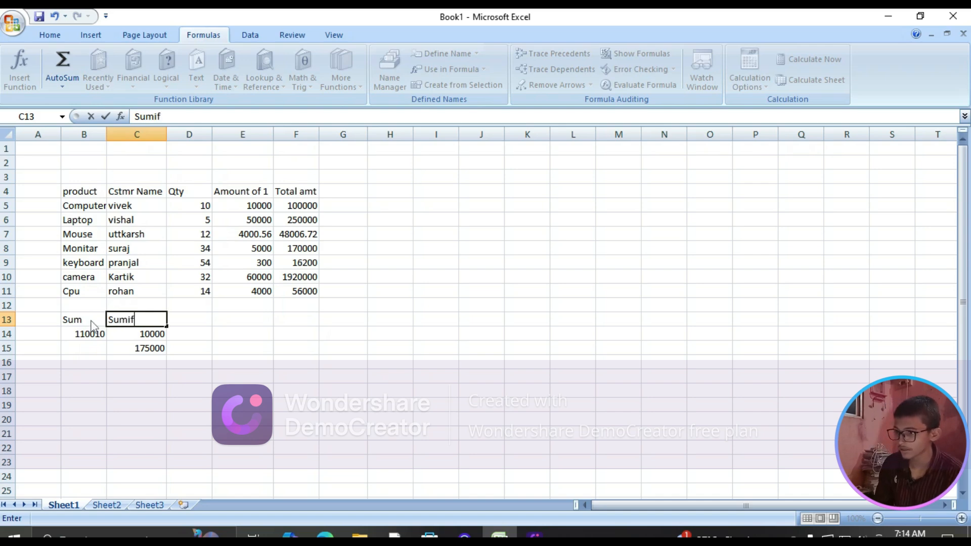
Enter a PRODUCT formula in cell D13 that multiplies the Computer row's Qty in D5 by its unit amount in E5
{"action": "left_click", "coordinate": [197, 319]}
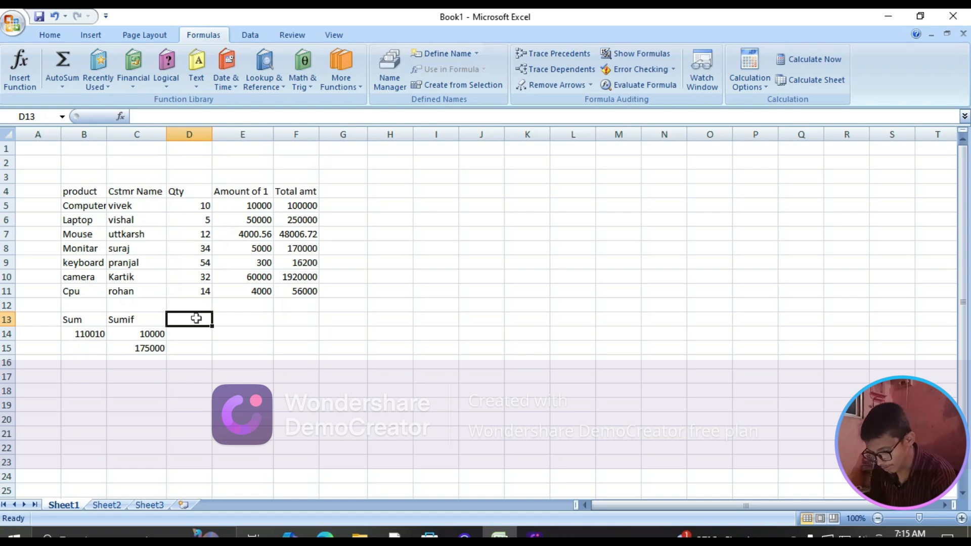
{"action": "type", "text": "="}
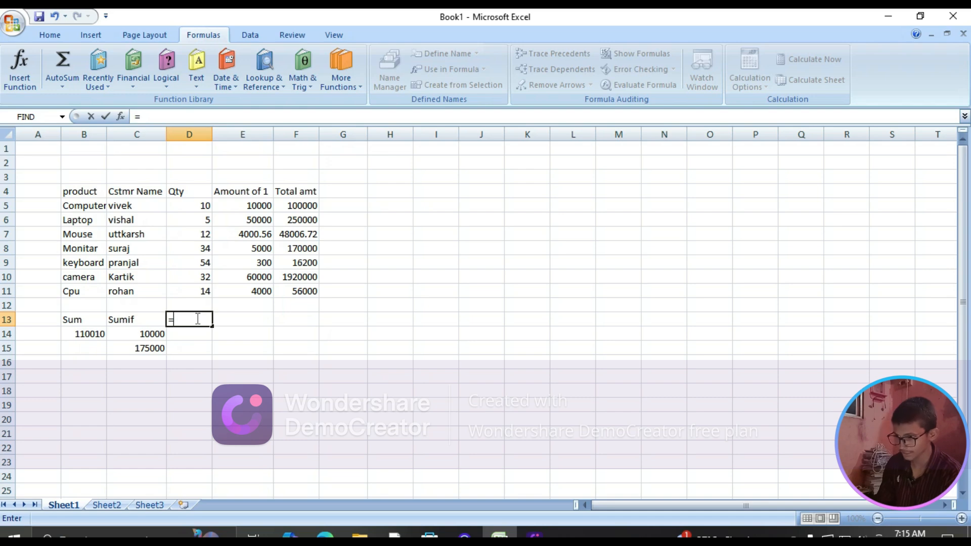
{"action": "type", "text": "pro"}
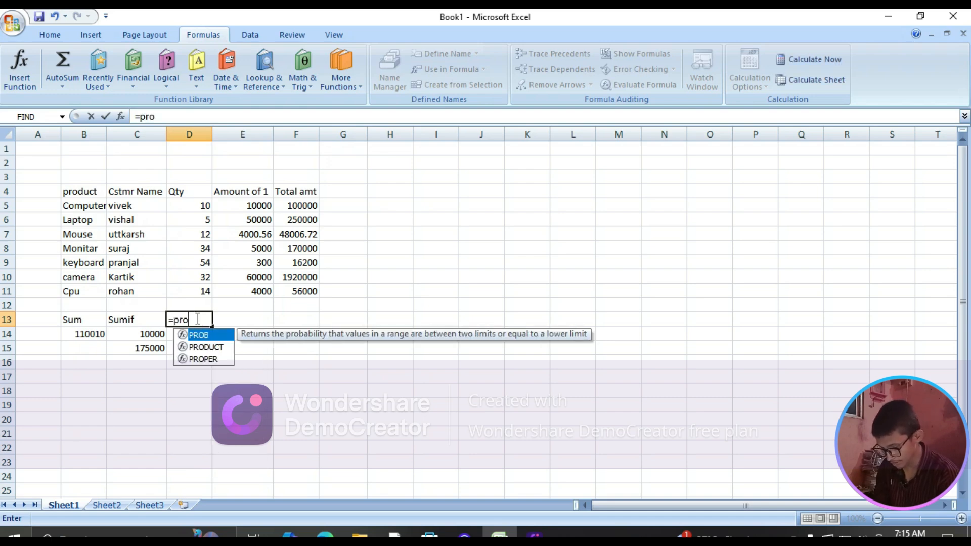
{"action": "type", "text": "duc"}
{"action": "key", "text": "Tab"}
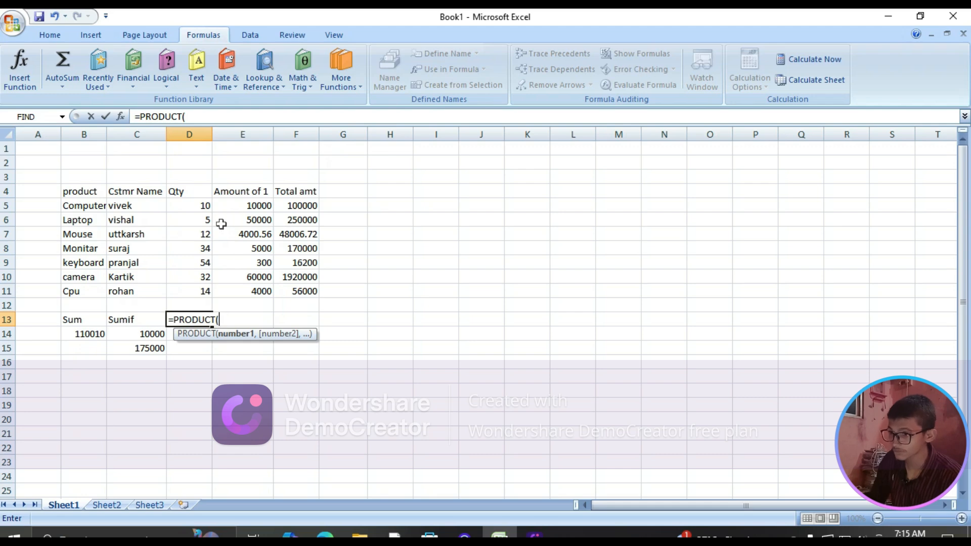
{"action": "left_click", "coordinate": [197, 206]}
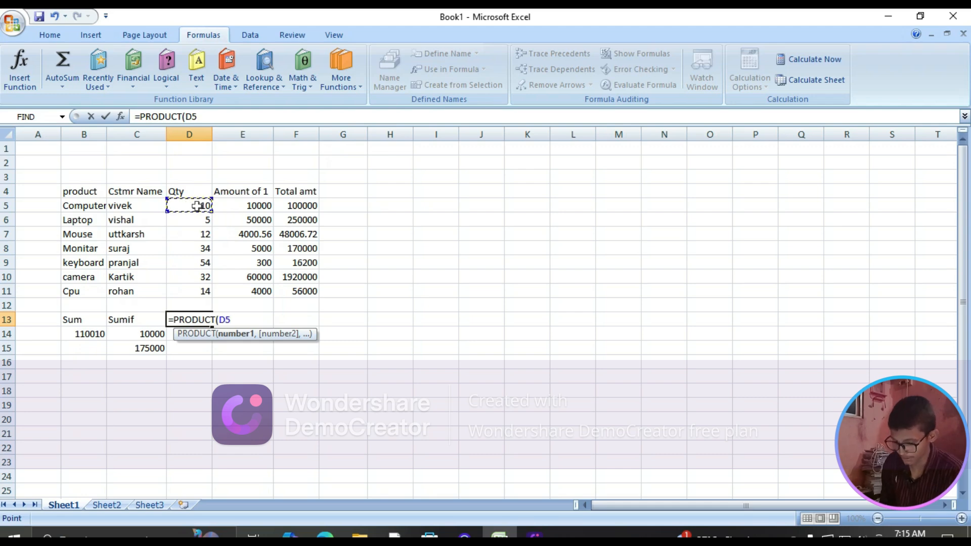
{"action": "type", "text": ","}
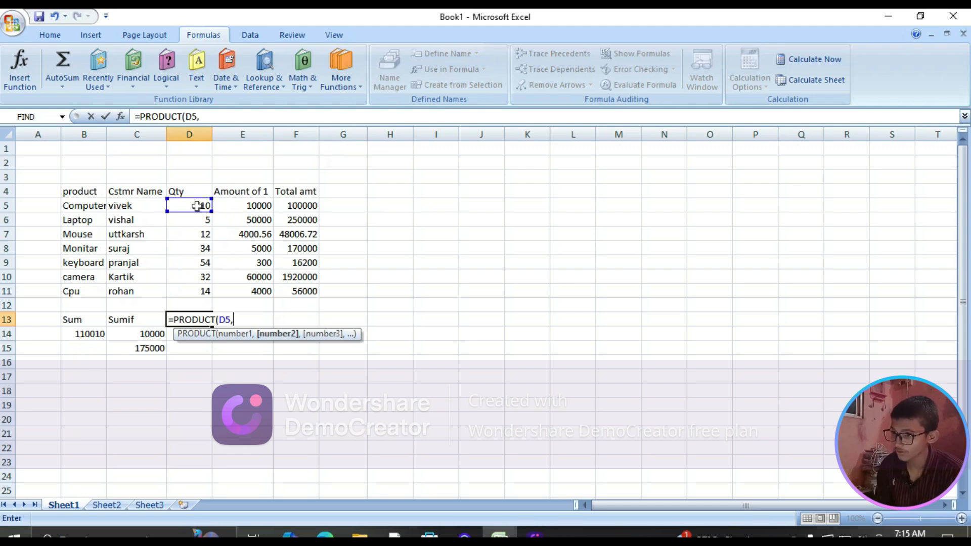
{"action": "left_click", "coordinate": [243, 206]}
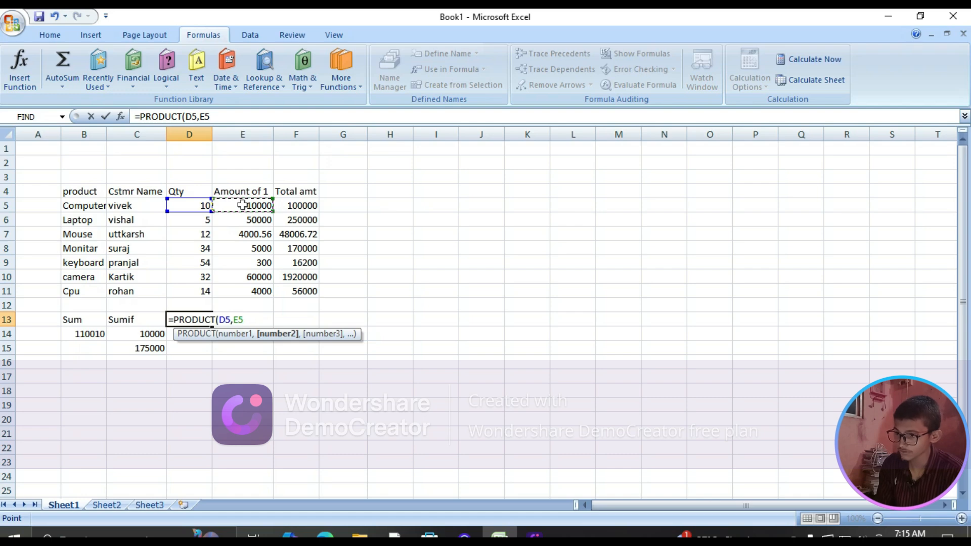
{"action": "key", "text": "Return"}
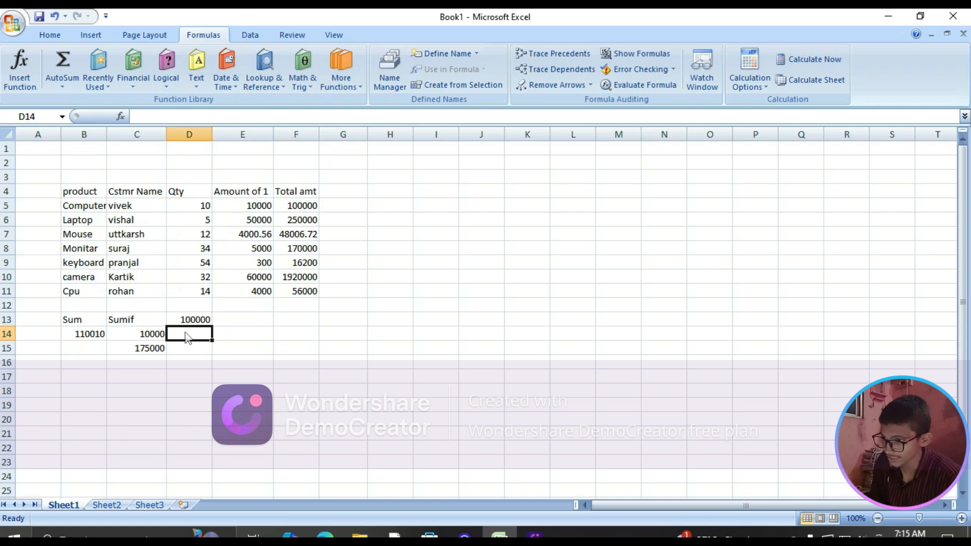
Move the PRODUCT formula from cell D13 down to cell D14
{"action": "left_click", "coordinate": [226, 320]}
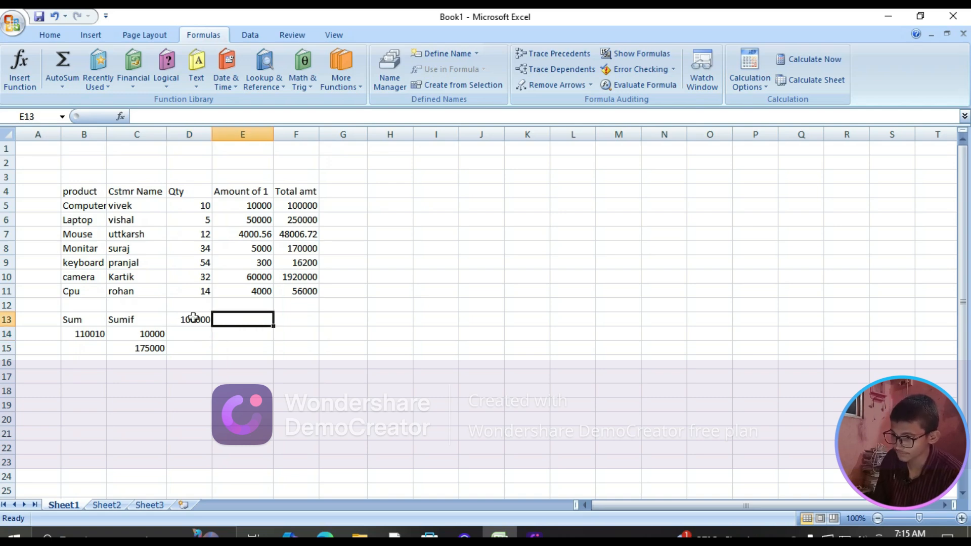
{"action": "left_click", "coordinate": [194, 318]}
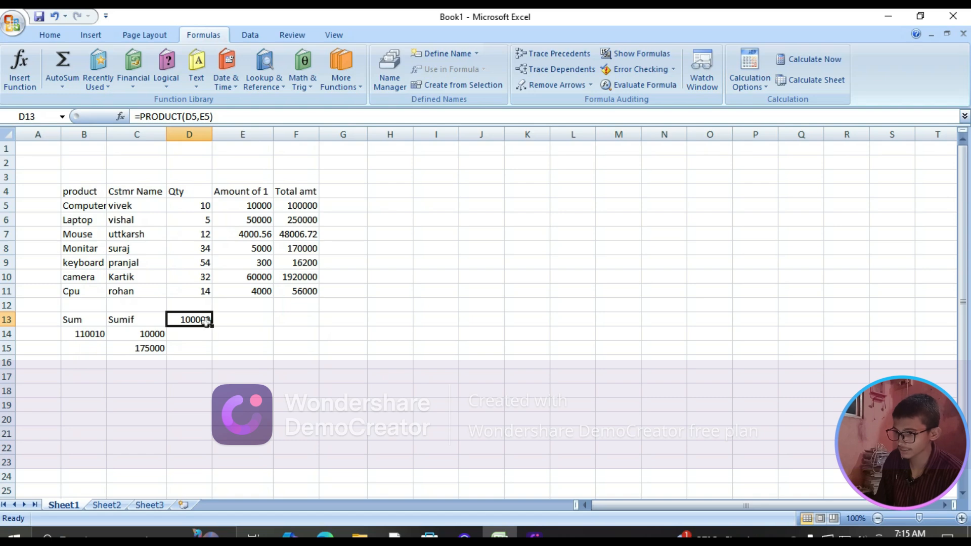
{"action": "left_click_drag", "start_coordinate": [211, 327], "coordinate": [212, 339]}
Enter the headings "product" in cell D13 and "count" in cell E13
{"action": "left_click", "coordinate": [204, 320]}
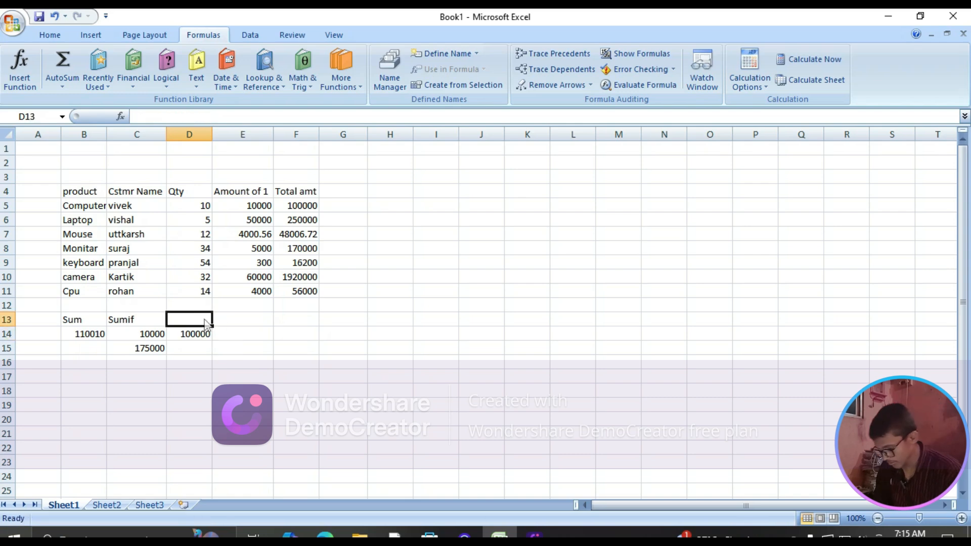
{"action": "type", "text": "pro"}
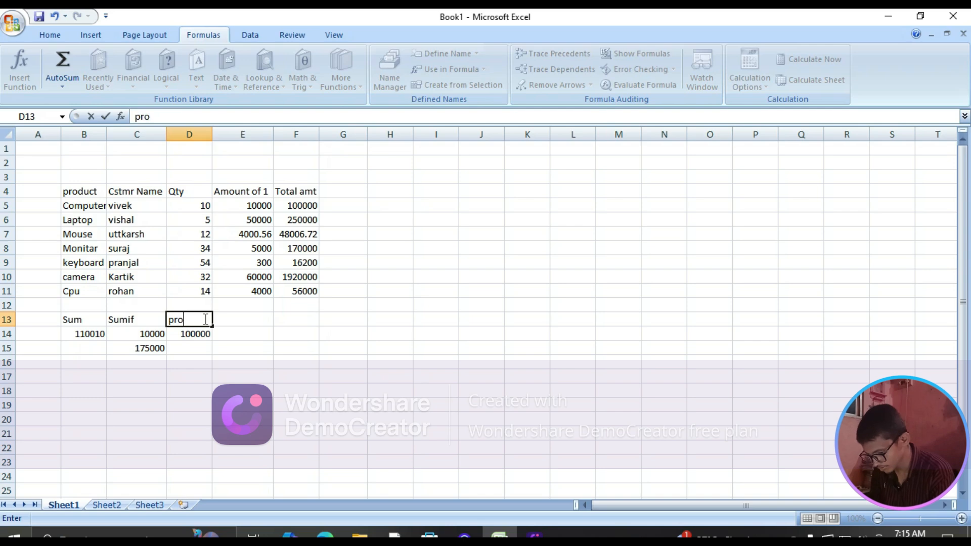
{"action": "type", "text": "duct"}
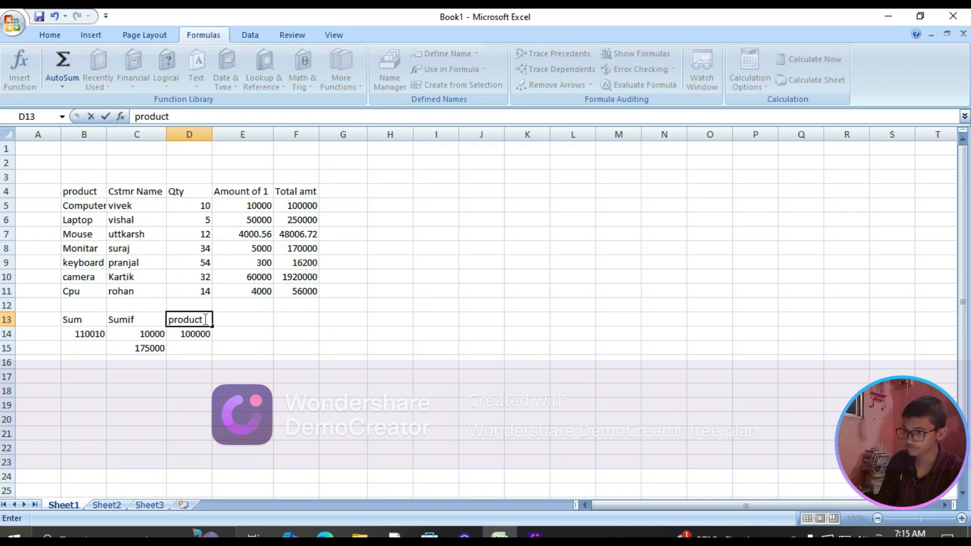
{"action": "key", "text": "Tab"}
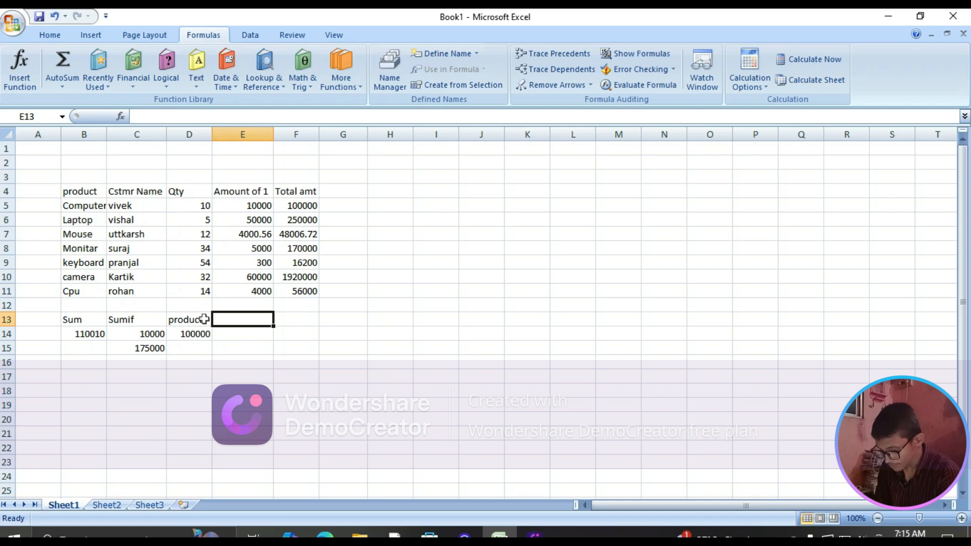
{"action": "type", "text": "cou"}
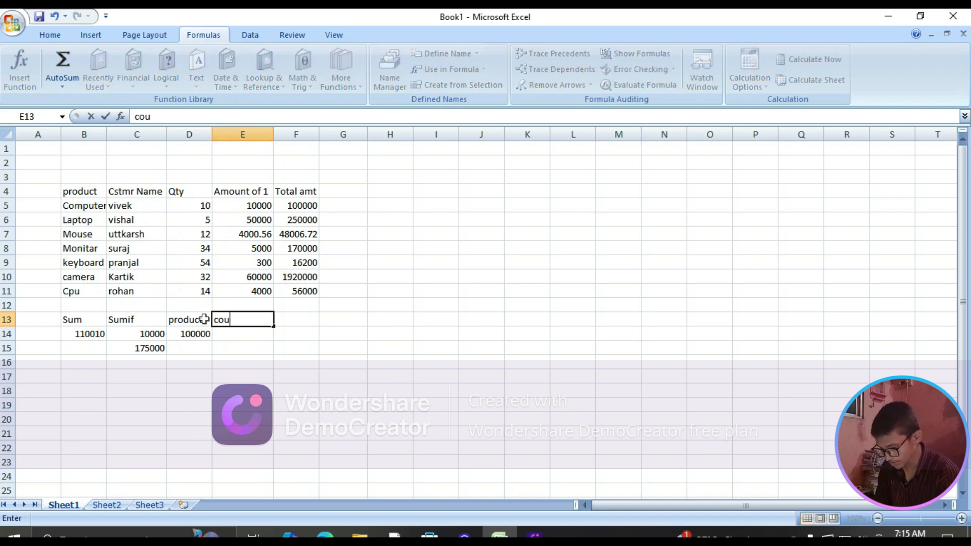
{"action": "type", "text": "nt"}
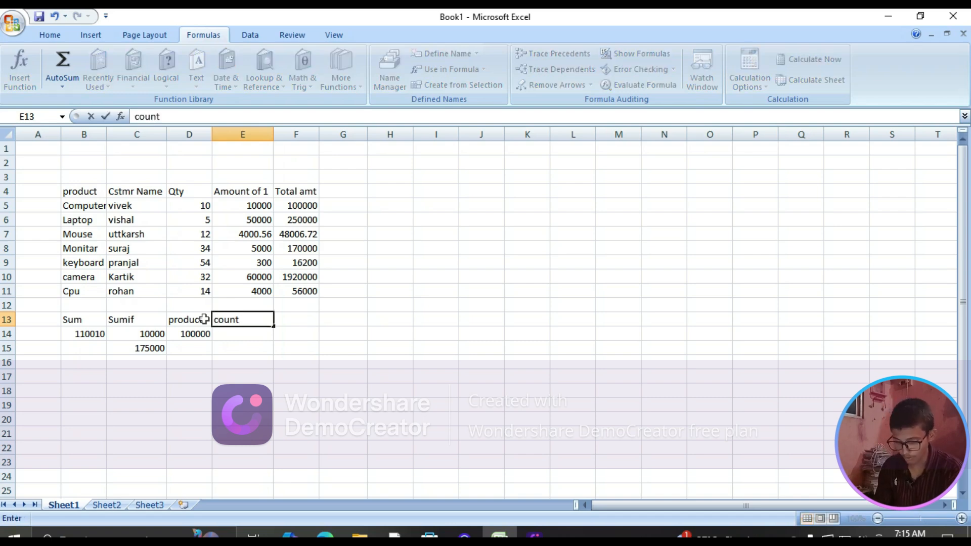
{"action": "key", "text": "Return"}
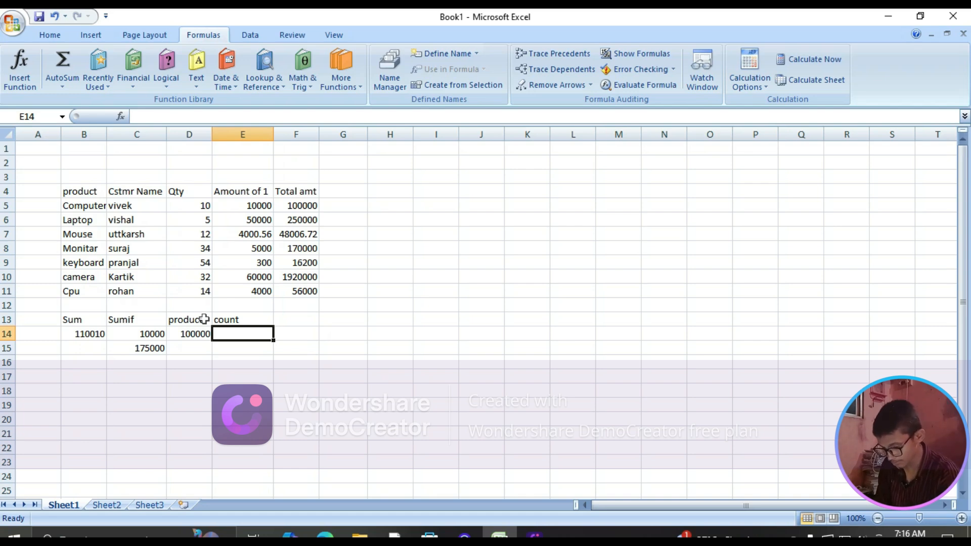
Enter a COUNT formula in cell E14 over the table's numeric range D5:F11
{"action": "type", "text": "=c"}
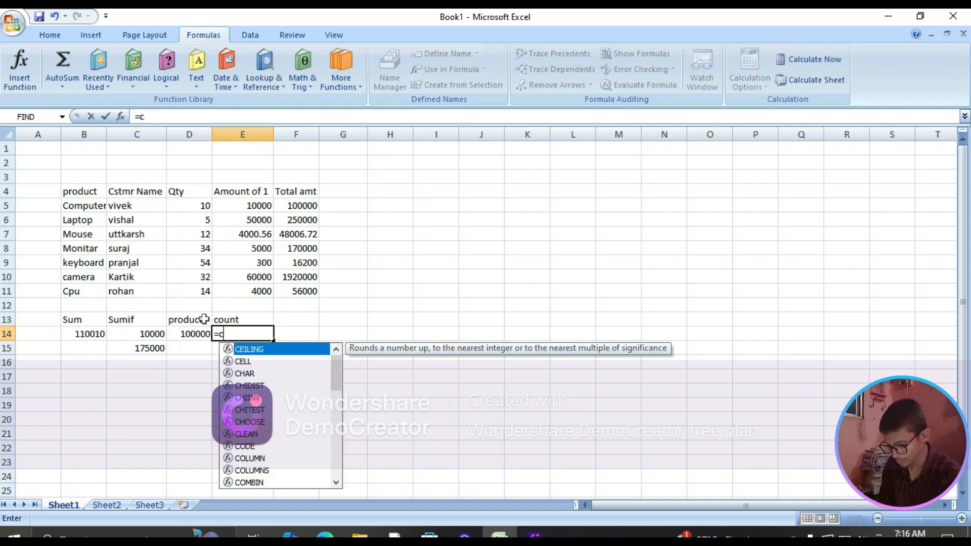
{"action": "type", "text": "ount"}
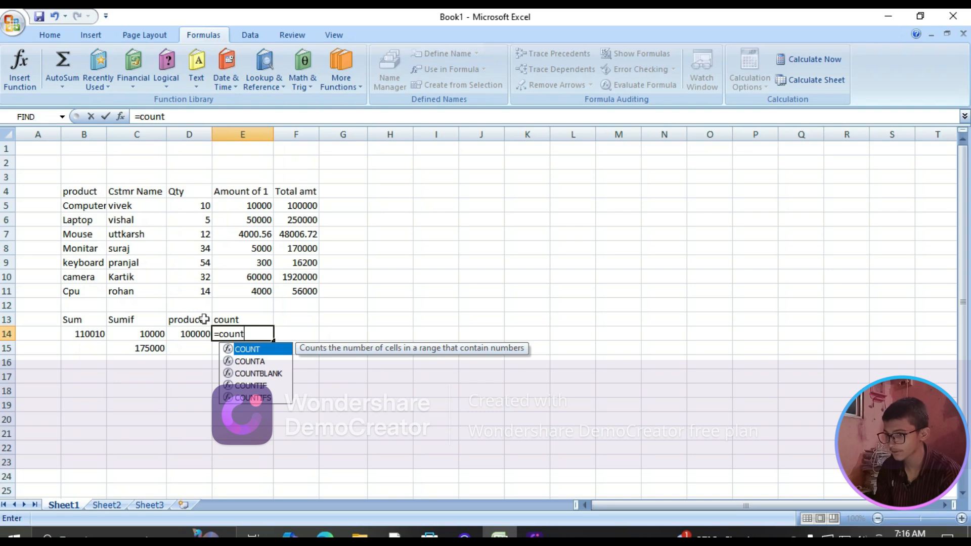
{"action": "key", "text": "Tab"}
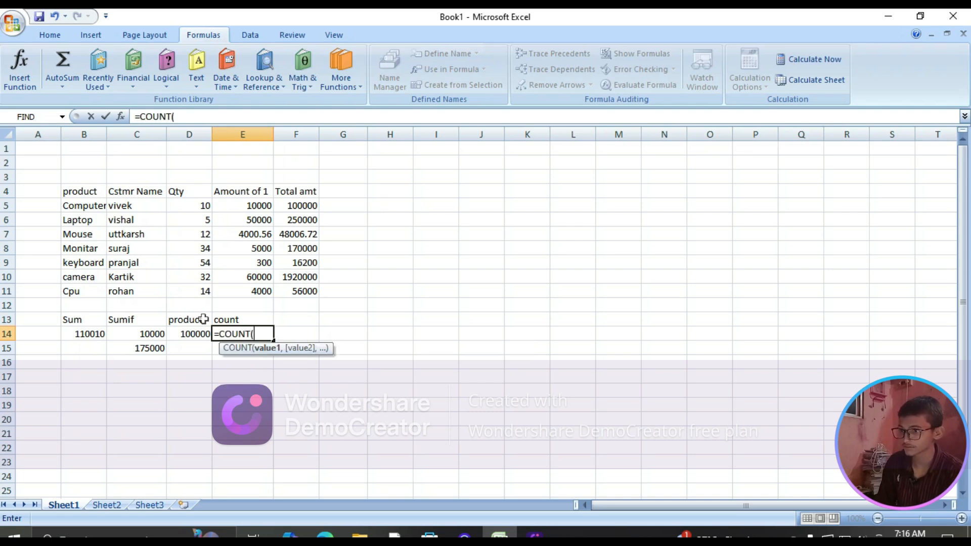
{"action": "left_click_drag", "start_coordinate": [188, 209], "coordinate": [309, 290]}
{"action": "type", "text": ")"}
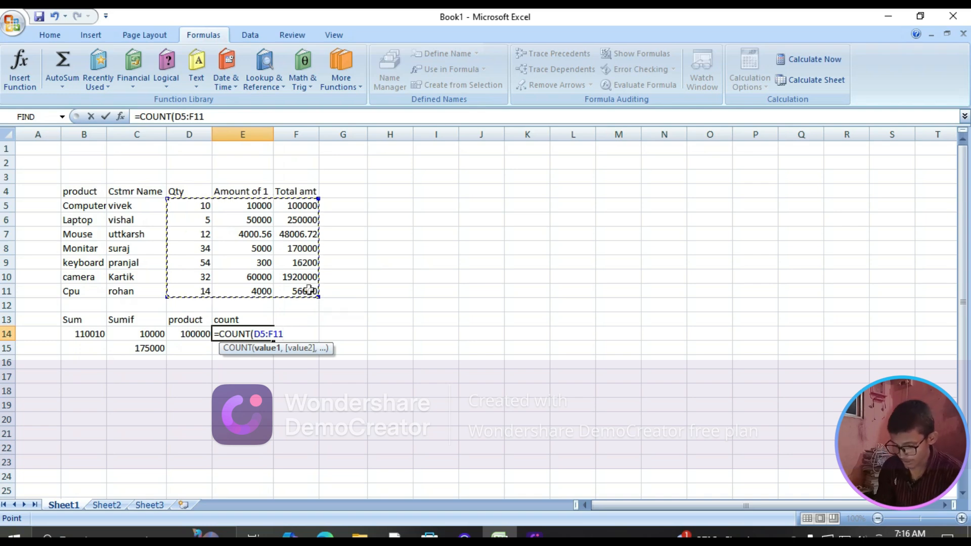
{"action": "key", "text": "Return"}
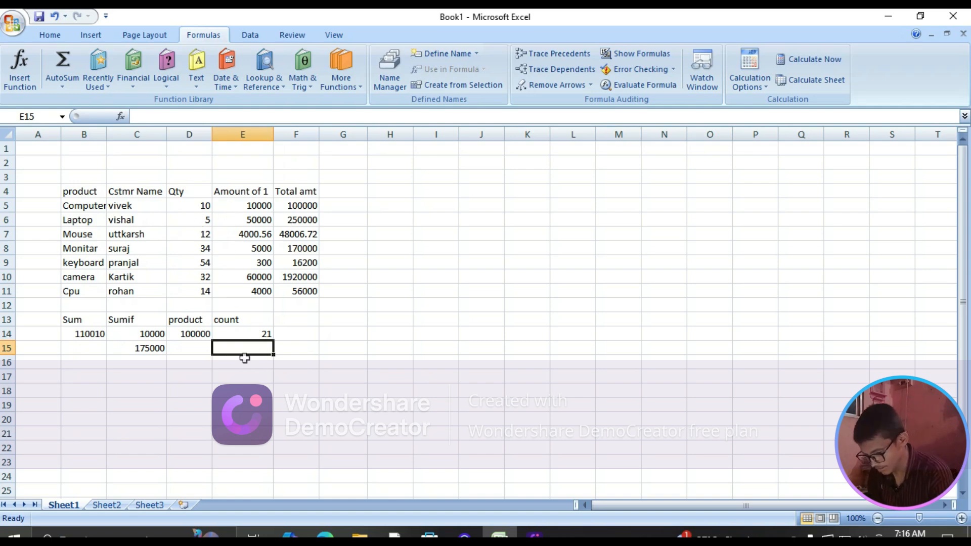
Enter a COUNT formula in cell E15 over the Computer row's numeric range D5:F5
{"action": "type", "text": "=count"}
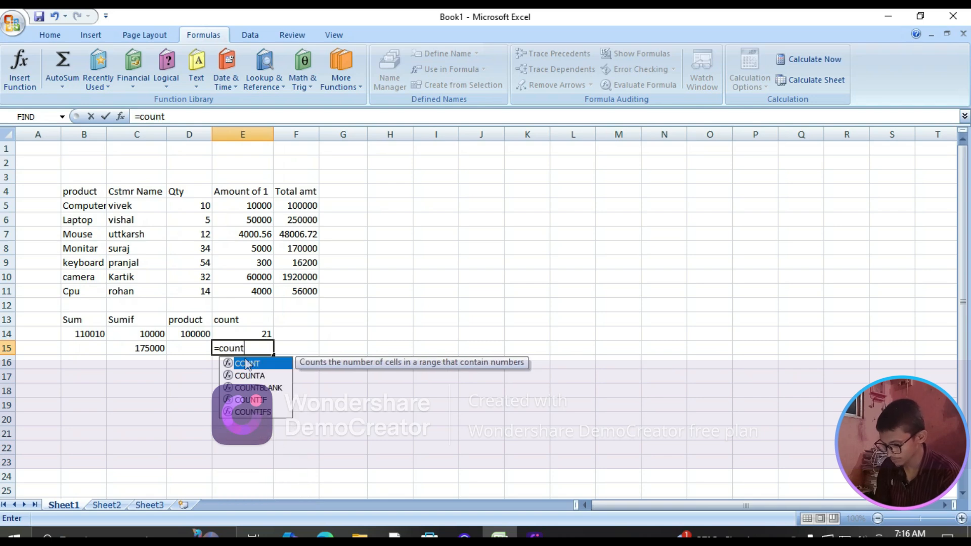
{"action": "double_click", "coordinate": [247, 365]}
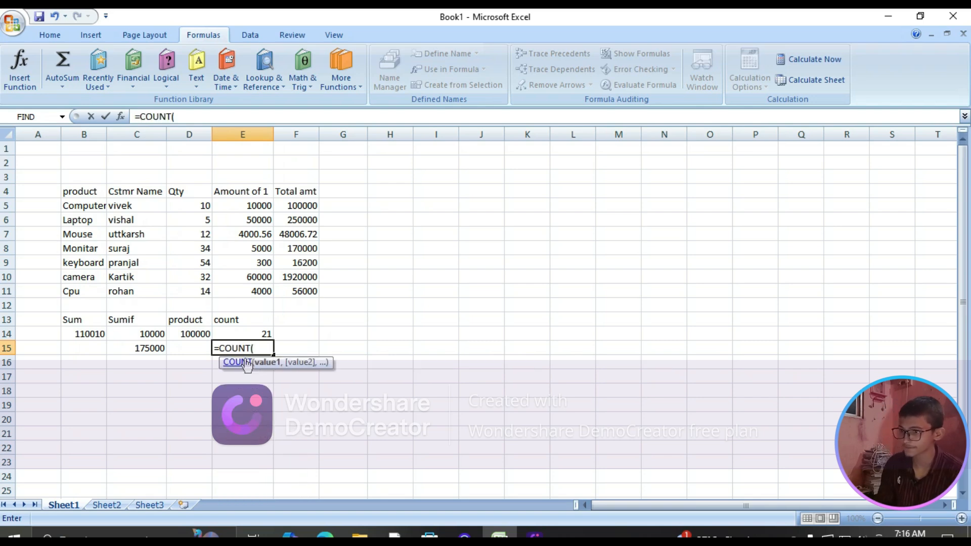
{"action": "left_click_drag", "start_coordinate": [197, 207], "coordinate": [286, 203]}
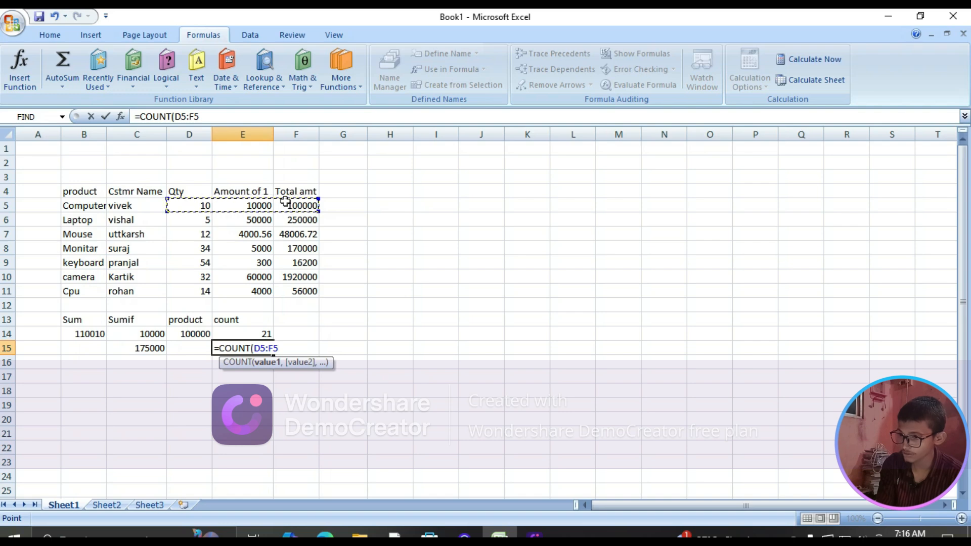
{"action": "key", "text": "Return"}
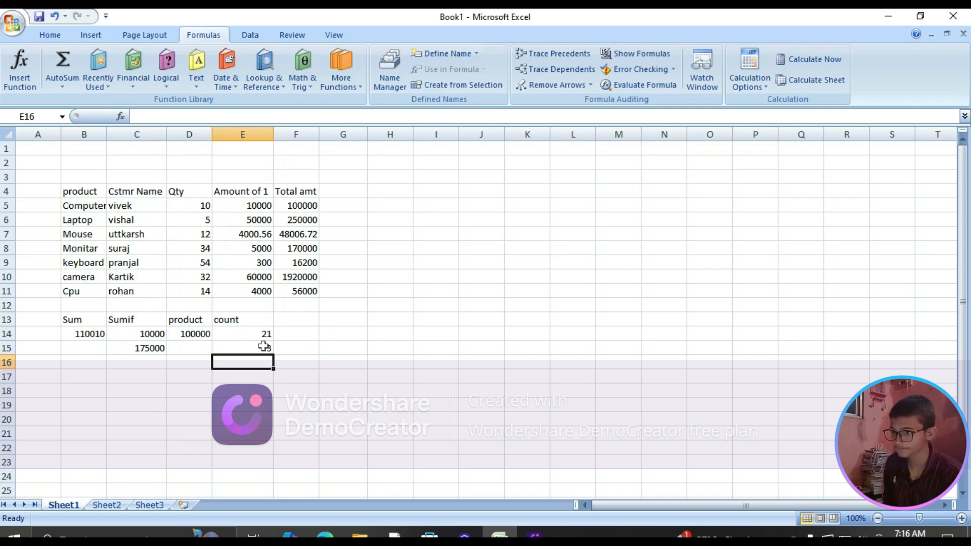
Enter a COUNTIF formula in cell F13 over the range E5:F5 with the criterion "<100"
{"action": "left_click", "coordinate": [293, 317]}
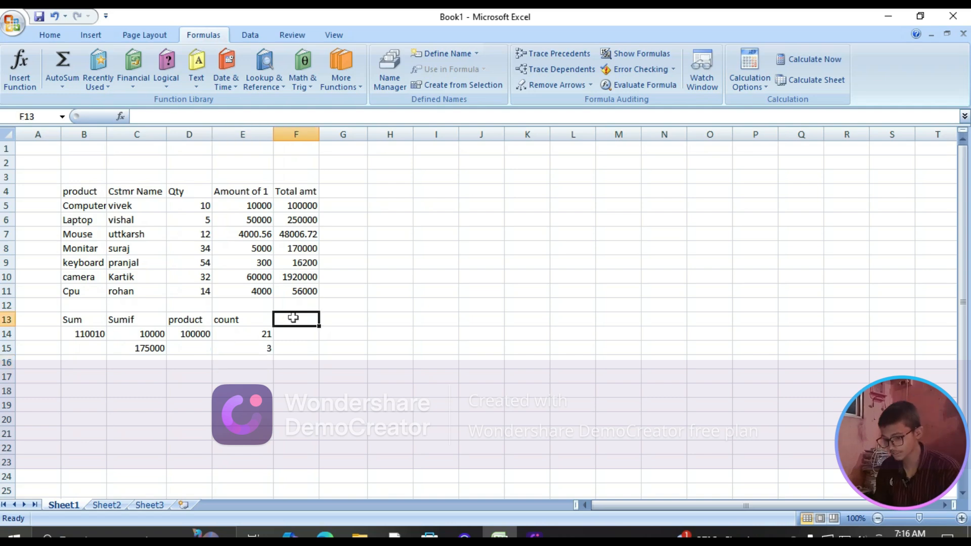
{"action": "type", "text": "=count"}
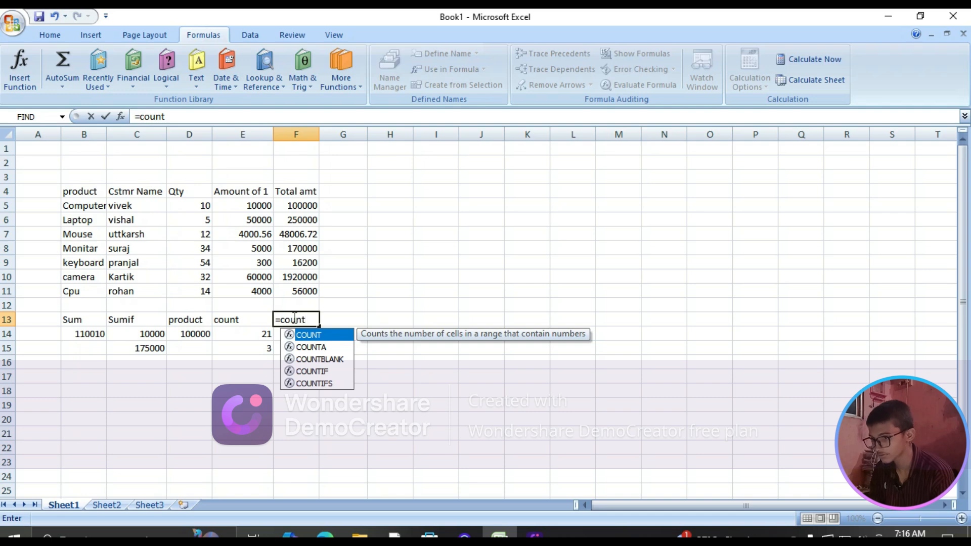
{"action": "type", "text": "if"}
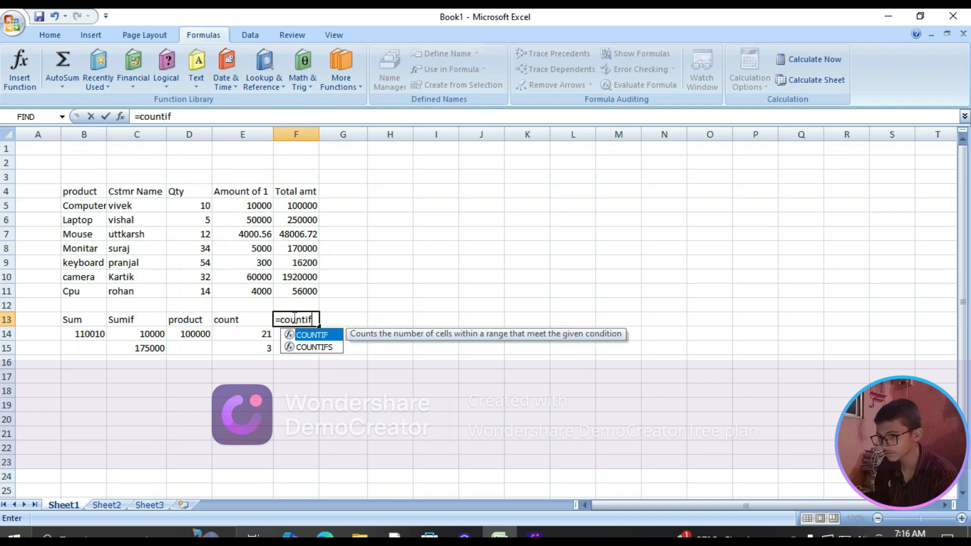
{"action": "key", "text": "Tab"}
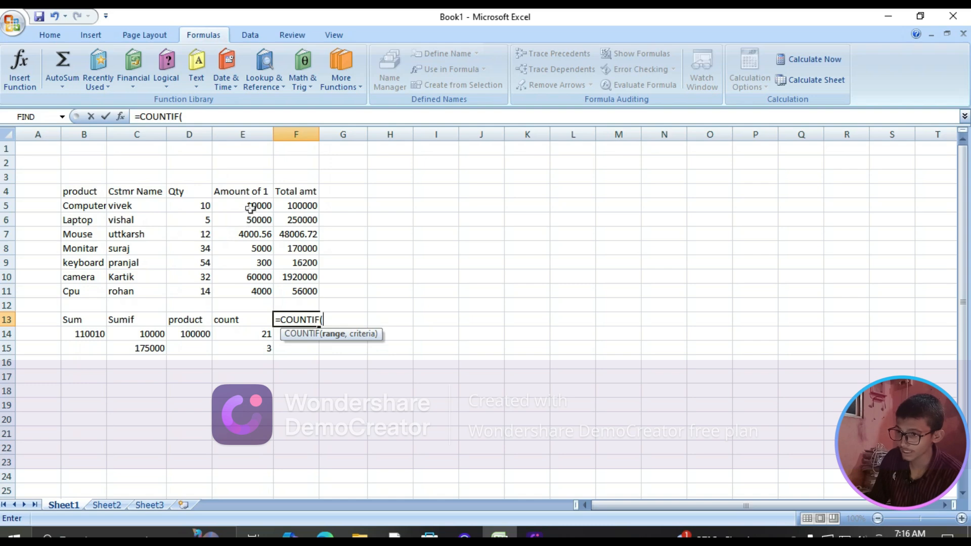
{"action": "left_click_drag", "start_coordinate": [253, 206], "coordinate": [285, 202]}
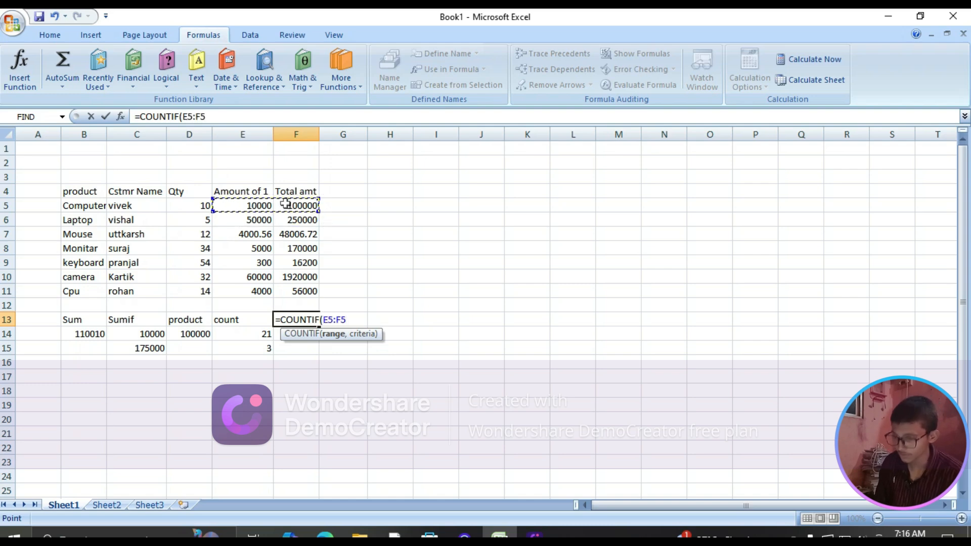
{"action": "type", "text": ","}
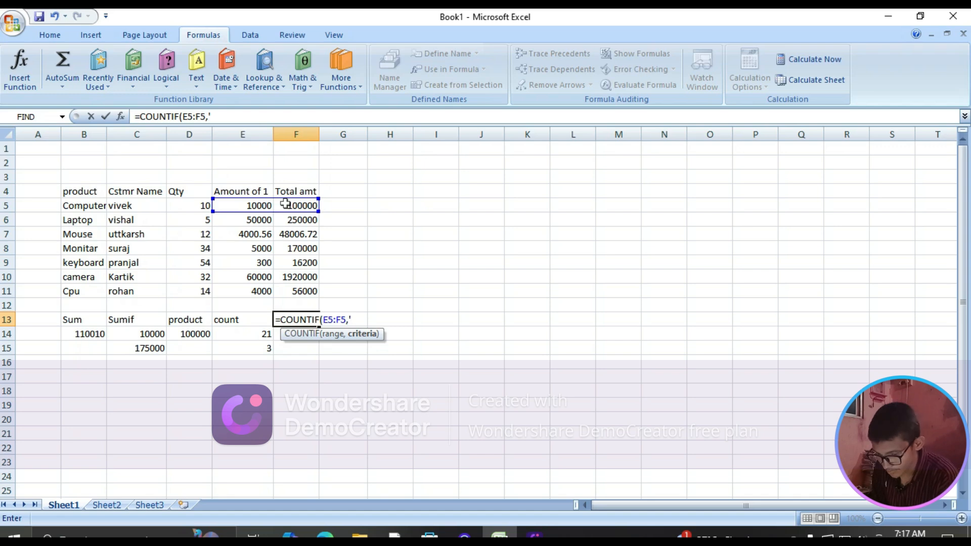
{"action": "key", "text": "BackSpace"}
{"action": "type", "text": "\""}
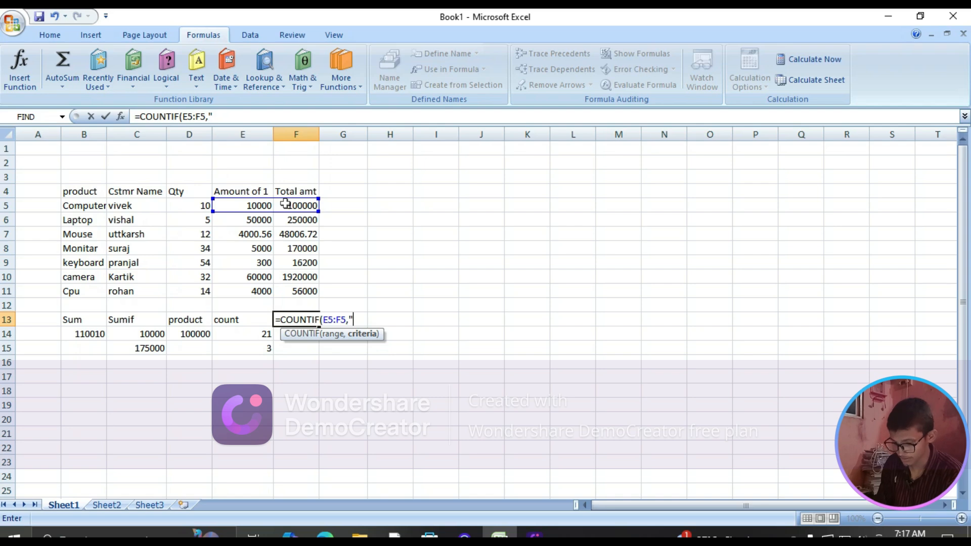
{"action": "type", "text": "<"}
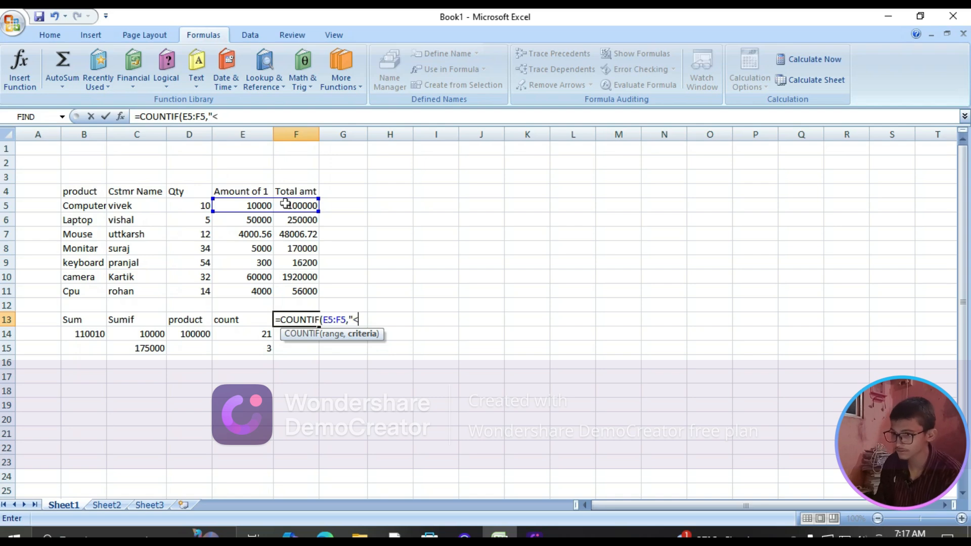
{"action": "type", "text": "100"}
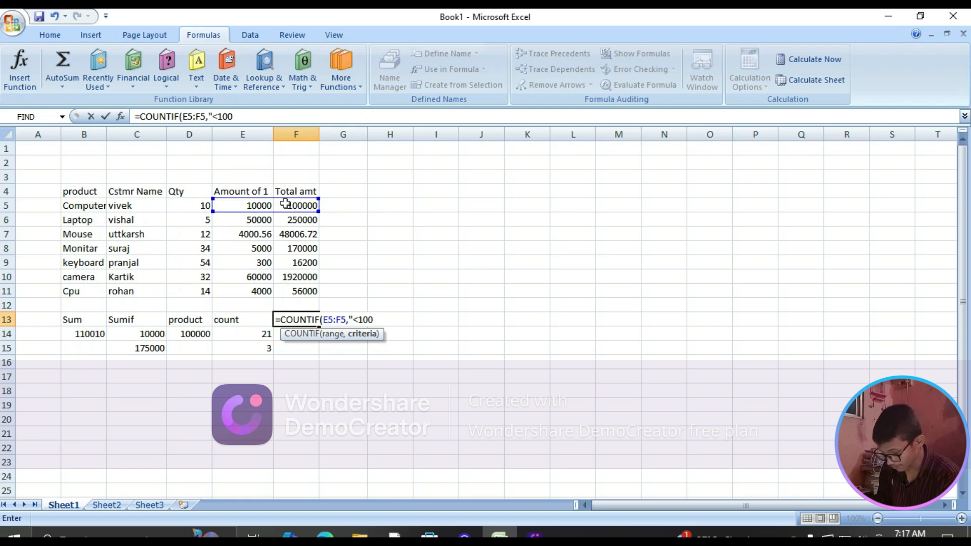
{"action": "type", "text": "\""}
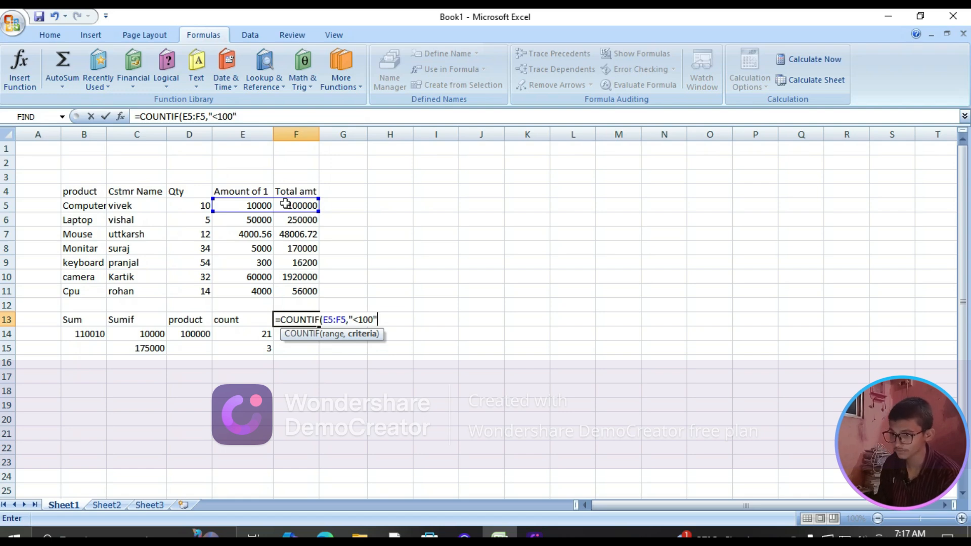
{"action": "key", "text": "Return"}
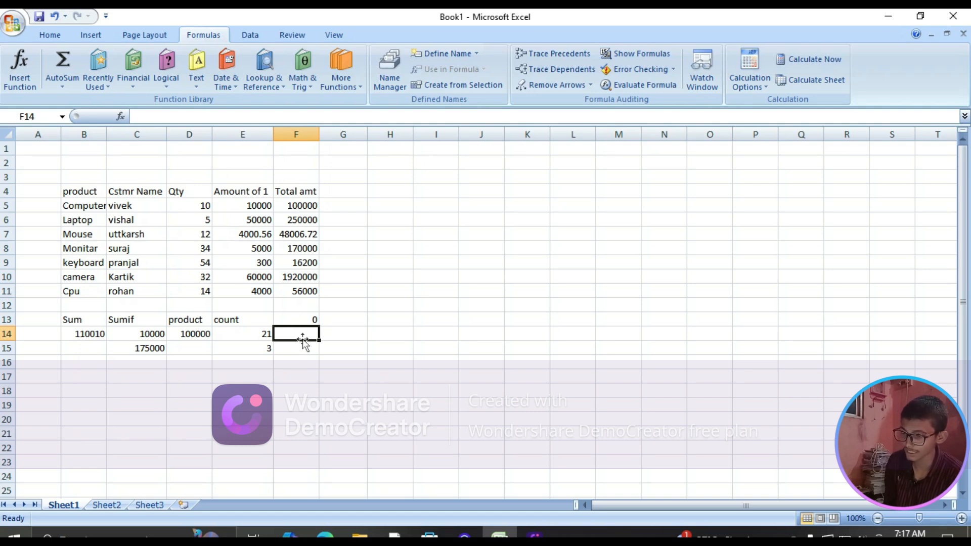
Move the COUNTIF formula from cell F13 down to F14 and enter the heading "countif" in F13
{"action": "left_click", "coordinate": [304, 320]}
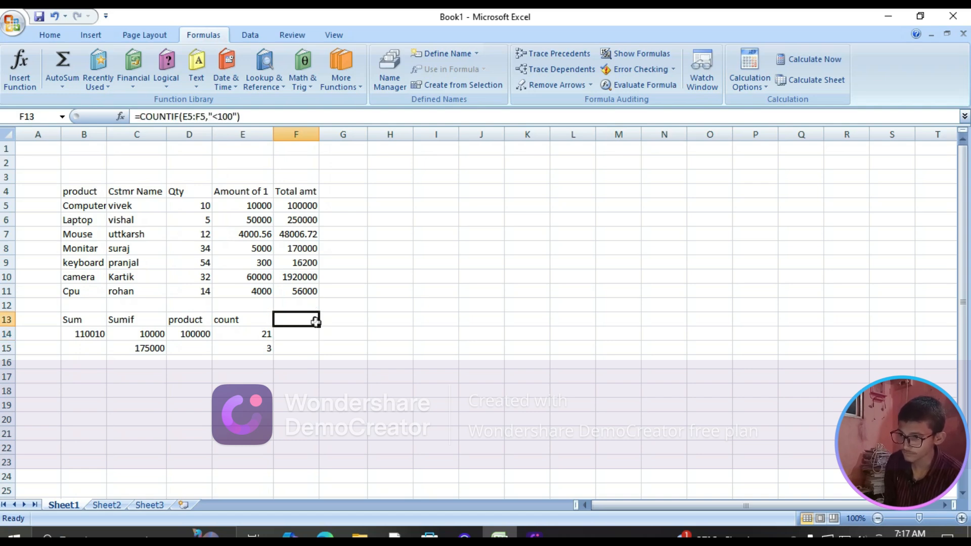
{"action": "mouse_move", "coordinate": [315, 322]}
{"action": "left_mouse_down"}
{"action": "mouse_move", "coordinate": [364, 337]}
{"action": "mouse_move", "coordinate": [317, 336]}
{"action": "left_mouse_up"}
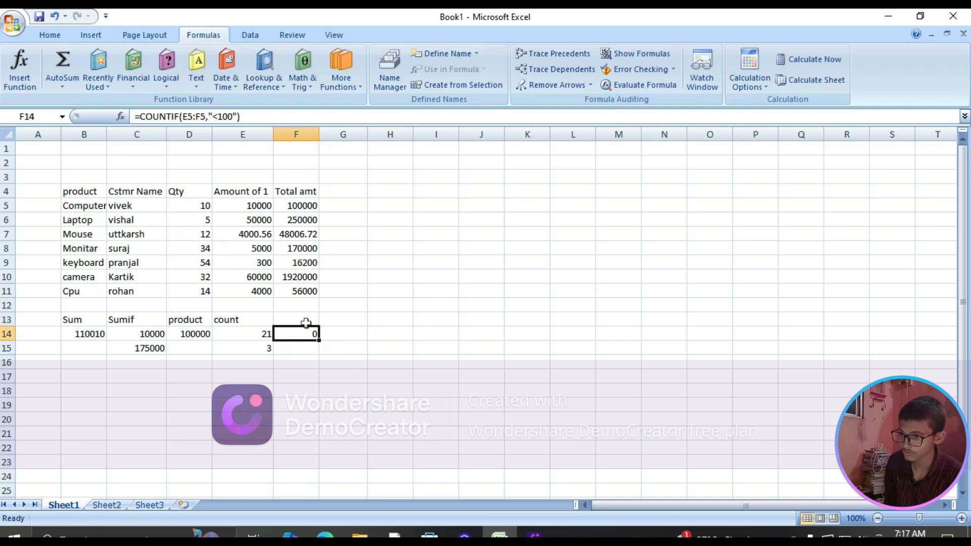
{"action": "left_click", "coordinate": [306, 320]}
{"action": "type", "text": "count"}
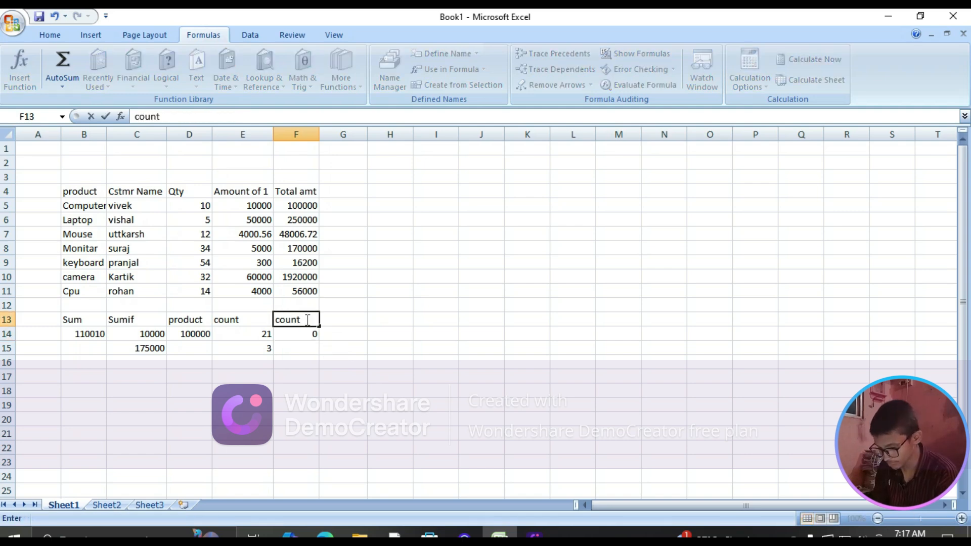
{"action": "type", "text": "if"}
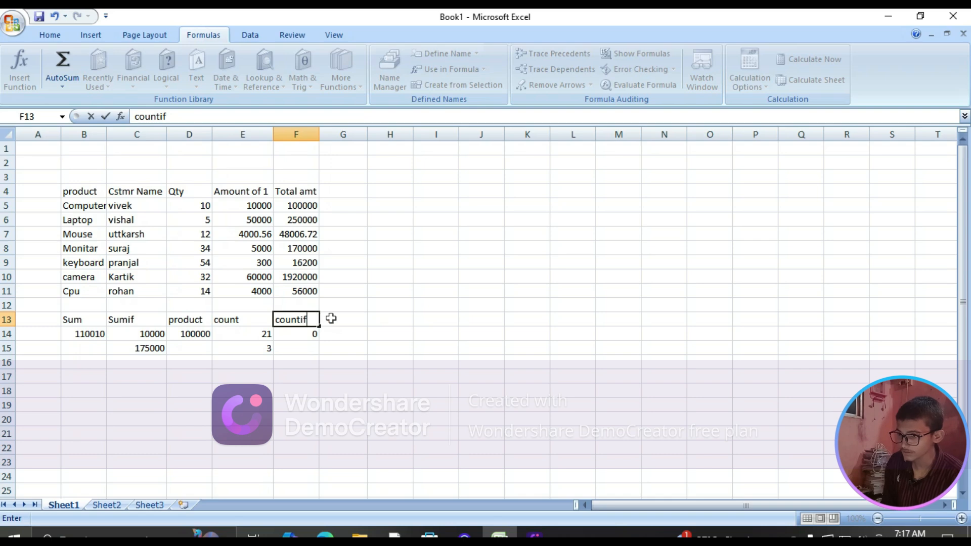
Enter the headings "Max" in cell G13 and "min" in cell H13
{"action": "left_click", "coordinate": [335, 320]}
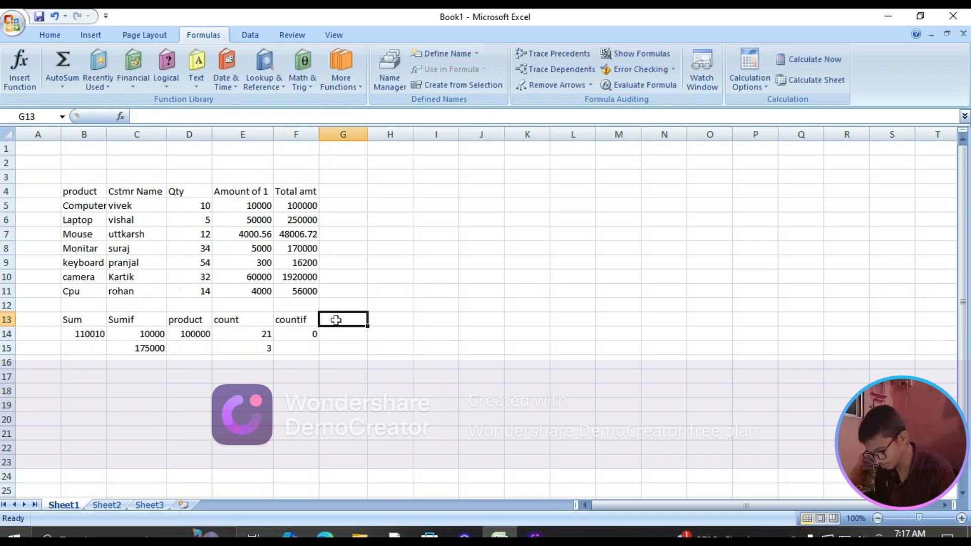
{"action": "type", "text": "Max"}
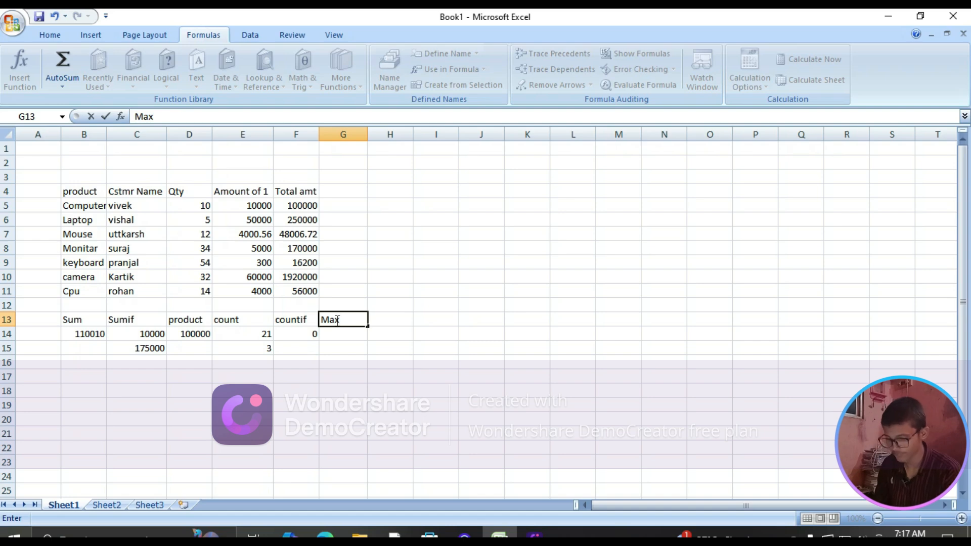
{"action": "key", "text": "Tab"}
{"action": "type", "text": "min"}
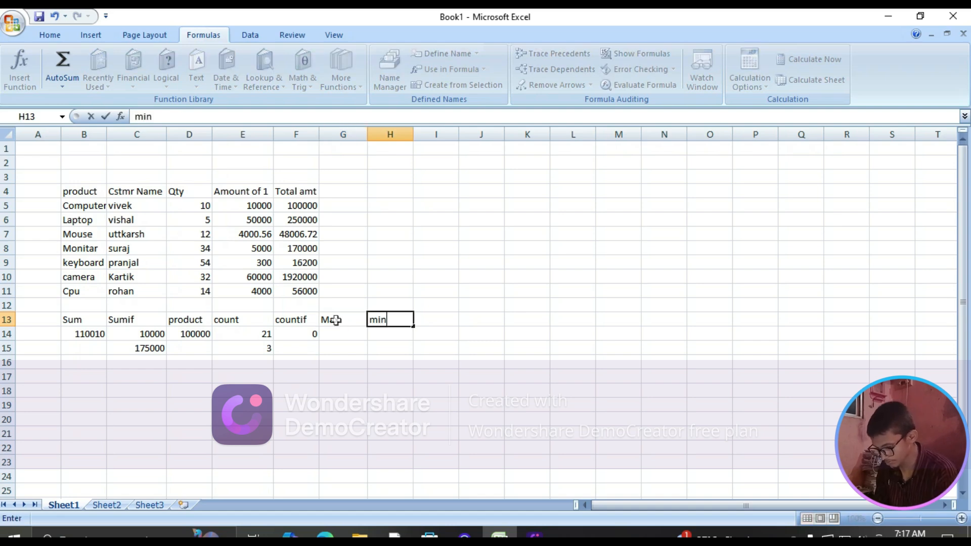
Enter a MAX formula in cell G14 over the unit amounts in E5:E11
{"action": "left_click", "coordinate": [334, 330]}
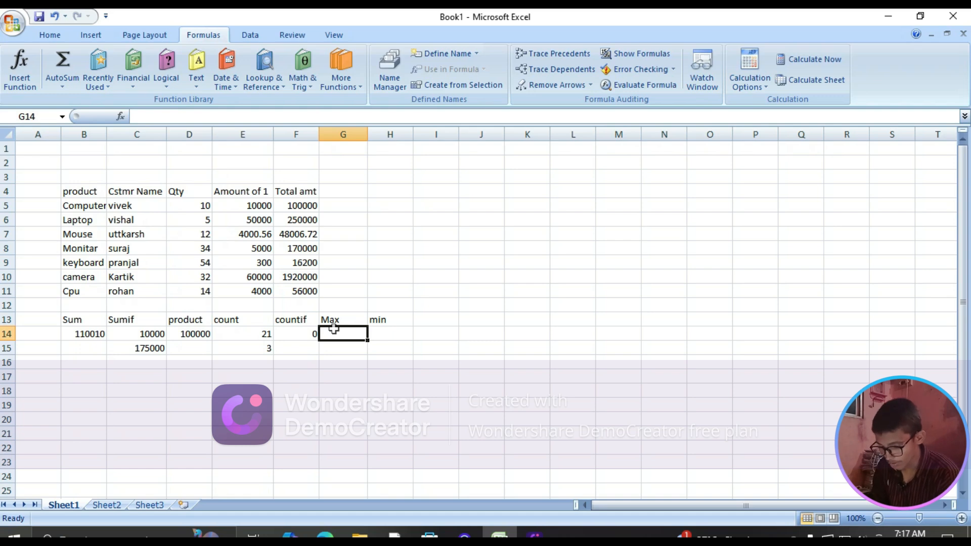
{"action": "type", "text": "="}
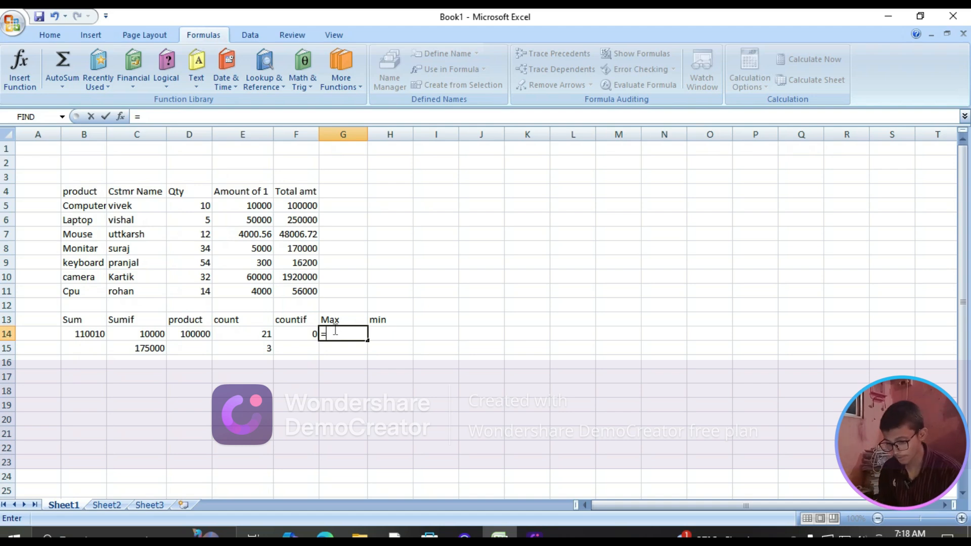
{"action": "type", "text": "max"}
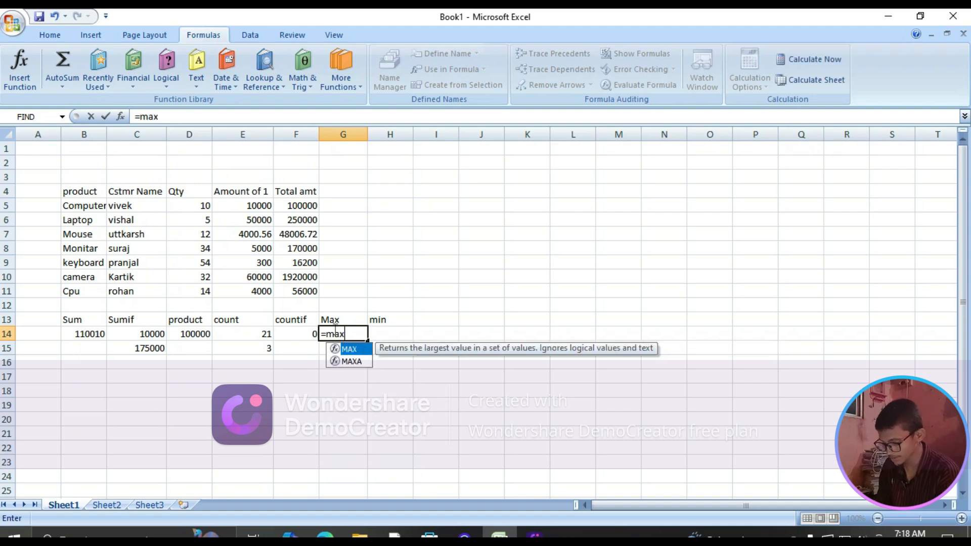
{"action": "key", "text": "Tab"}
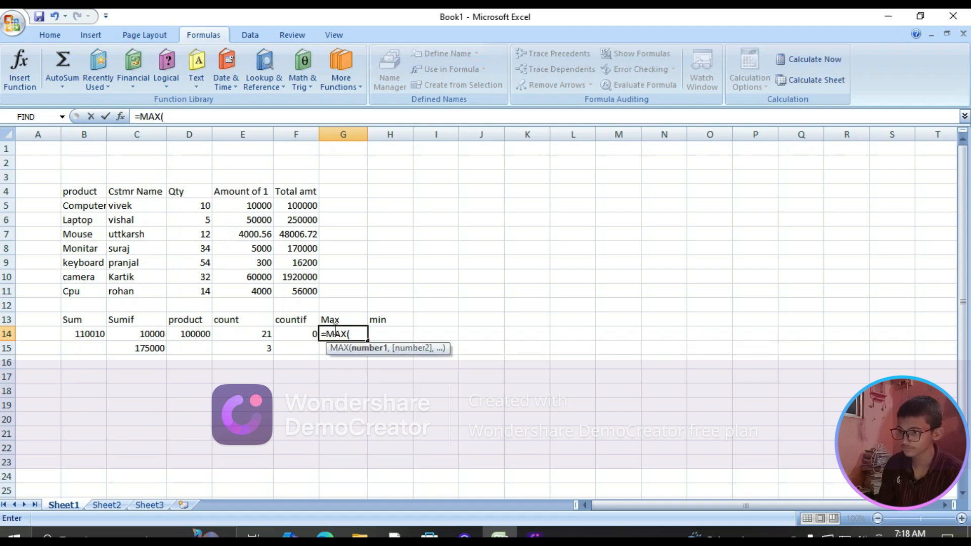
{"action": "left_click_drag", "start_coordinate": [240, 205], "coordinate": [258, 291]}
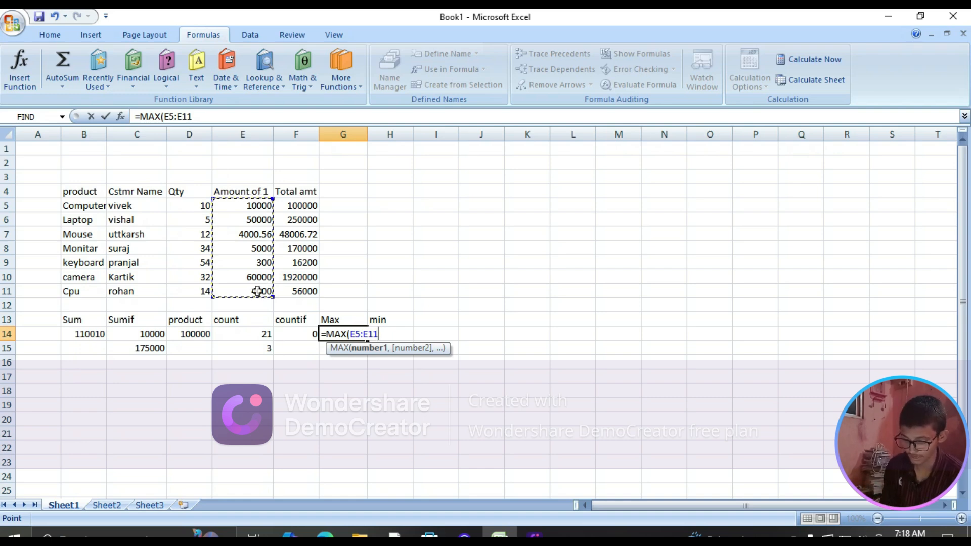
{"action": "key", "text": "Return"}
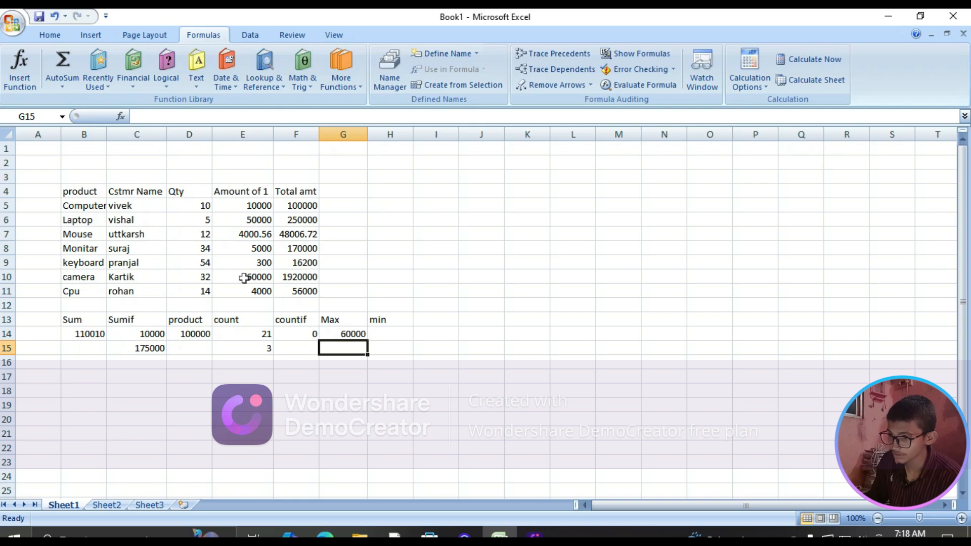
Enter a MIN formula in cell H14 over the Qty values in D5:D11
{"action": "left_click", "coordinate": [385, 335]}
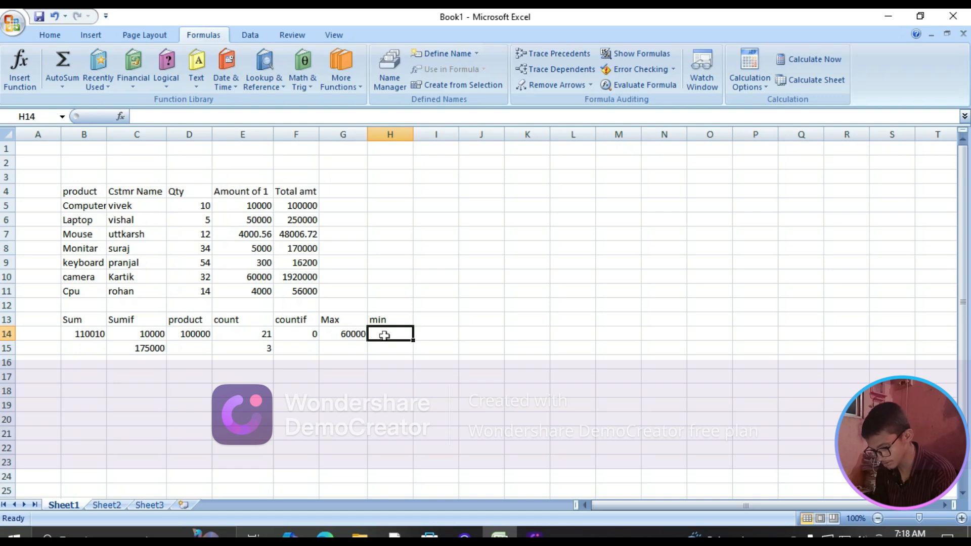
{"action": "type", "text": "=min"}
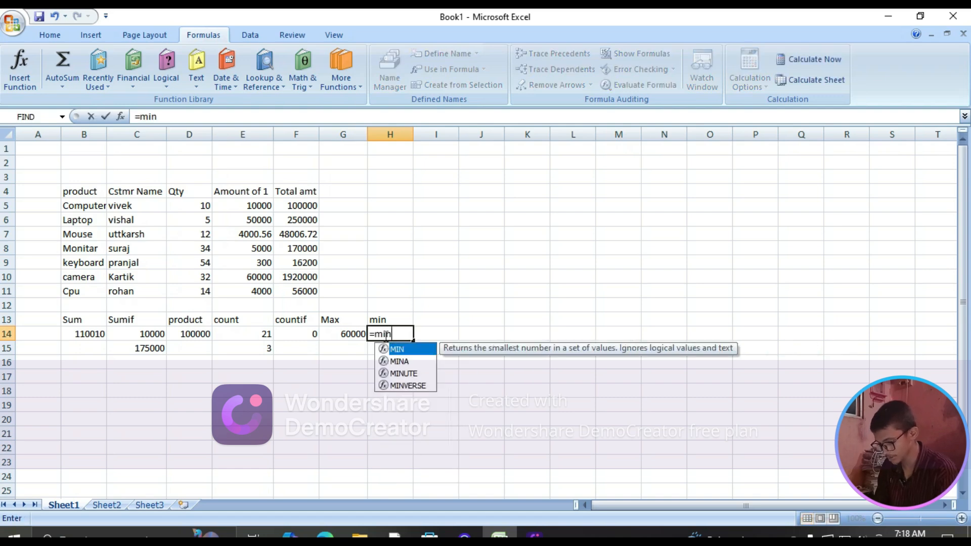
{"action": "key", "text": "Tab"}
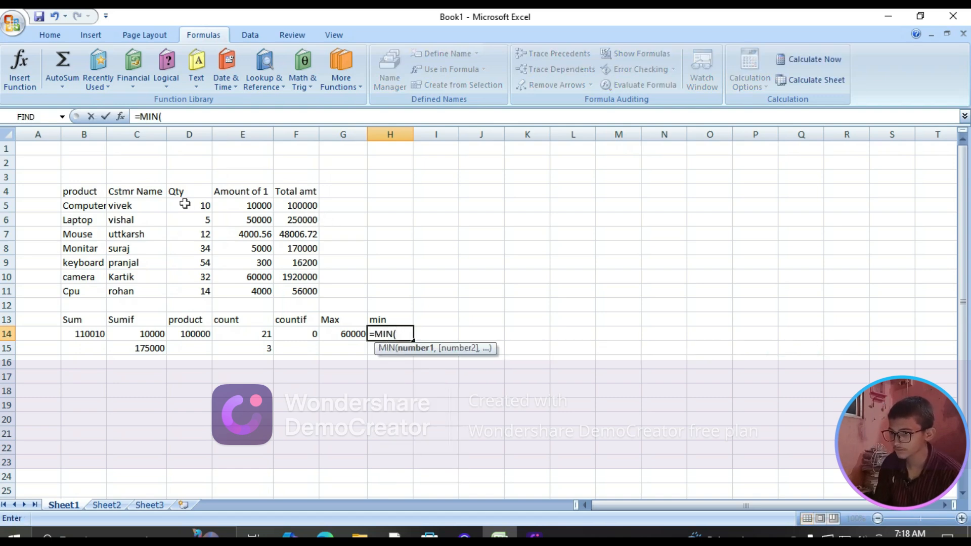
{"action": "left_click_drag", "start_coordinate": [200, 205], "coordinate": [203, 292]}
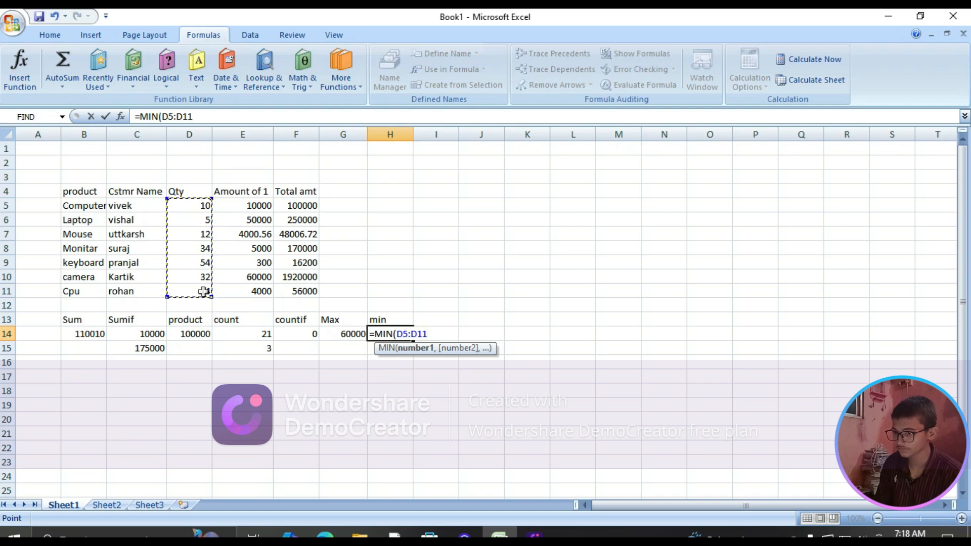
{"action": "key", "text": "Return"}
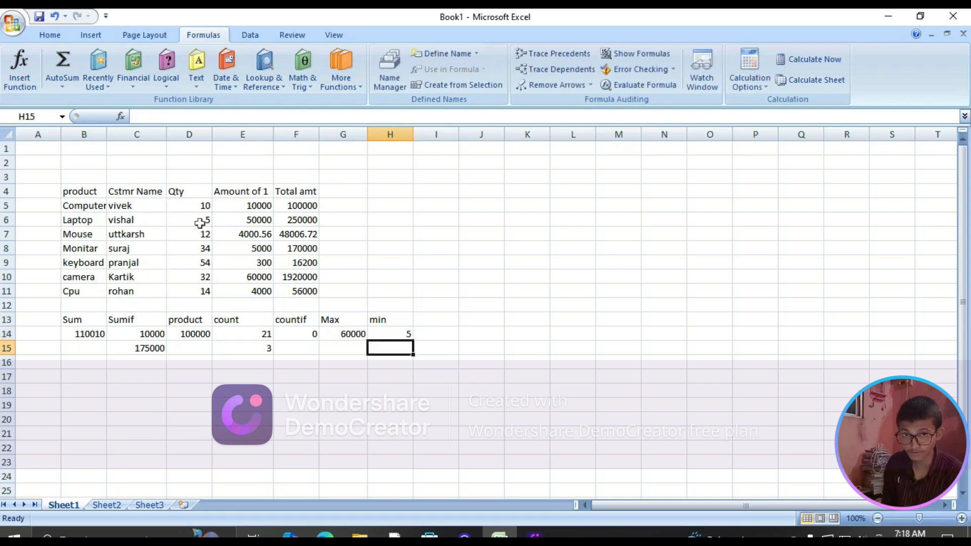
Enter the heading "cont blnk" in cell I13, beside the "min" heading
{"action": "left_click", "coordinate": [427, 319]}
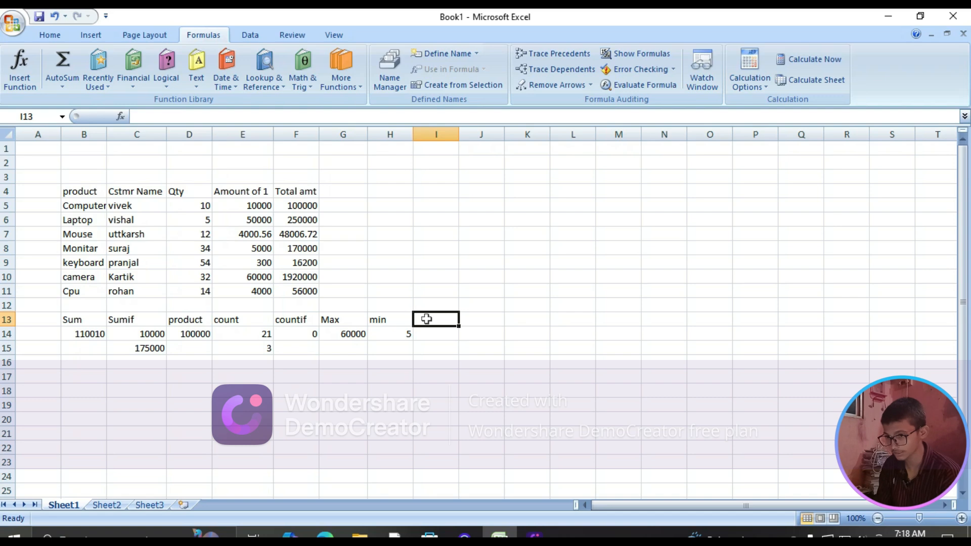
{"action": "type", "text": "co"}
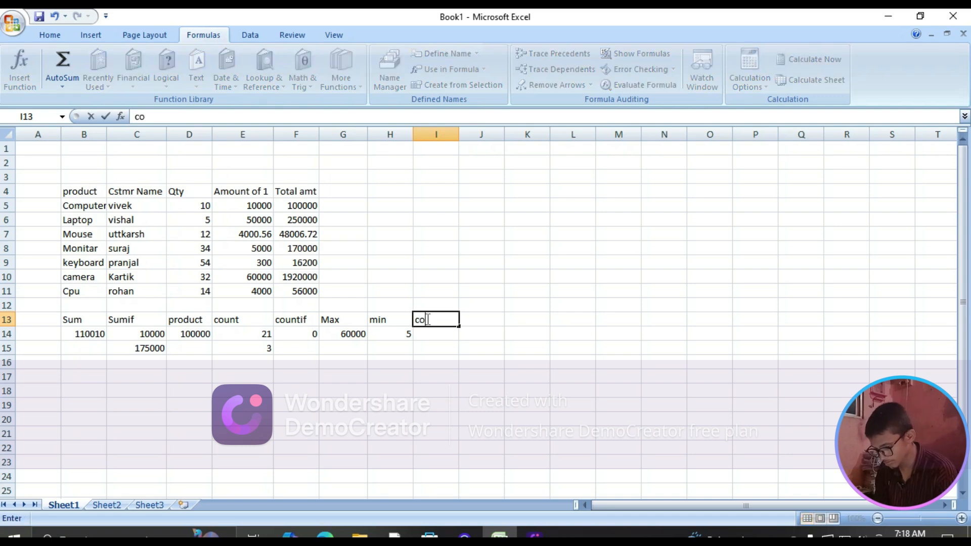
{"action": "type", "text": "nt"}
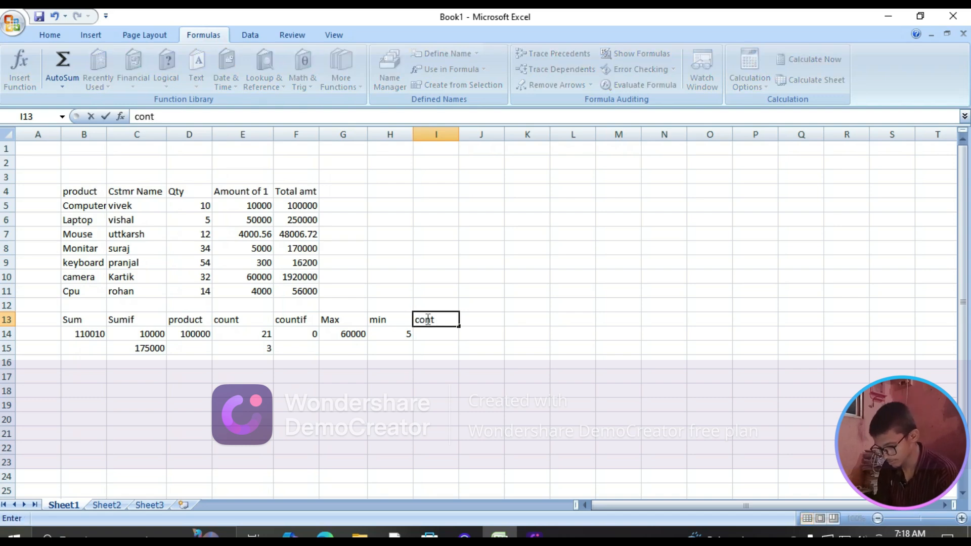
{"action": "type", "text": " blnk"}
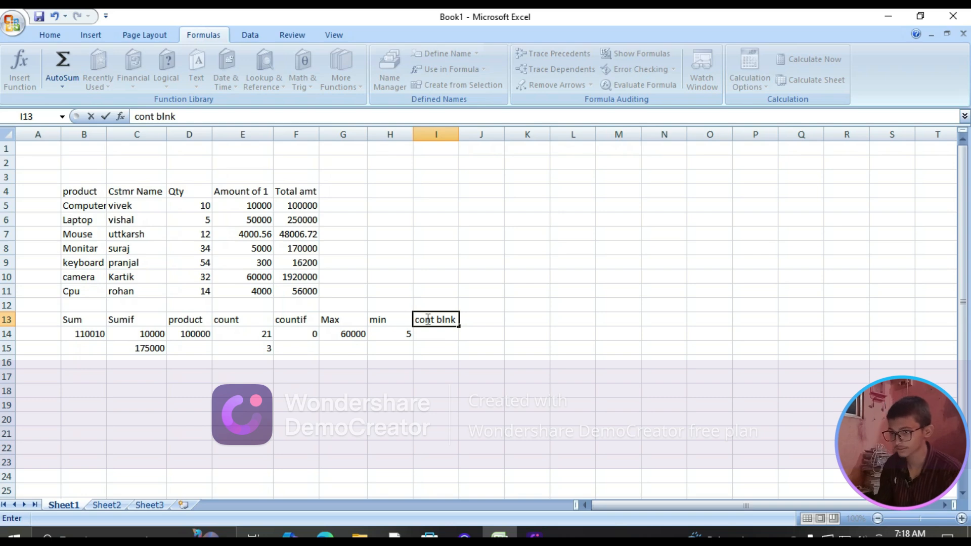
Enter a COUNTBLANK formula in cell I14 over the unit and total amounts in E5:F11
{"action": "left_click", "coordinate": [433, 333]}
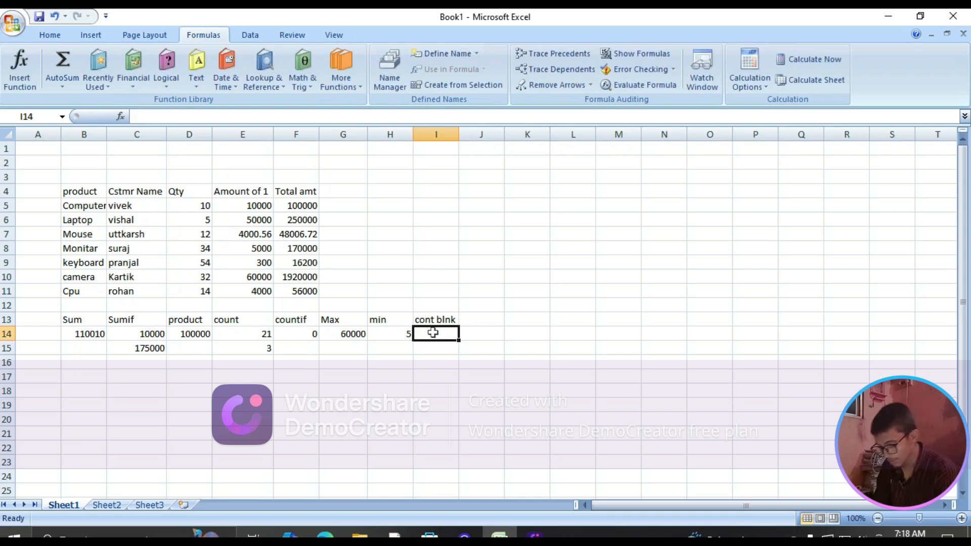
{"action": "type", "text": "="}
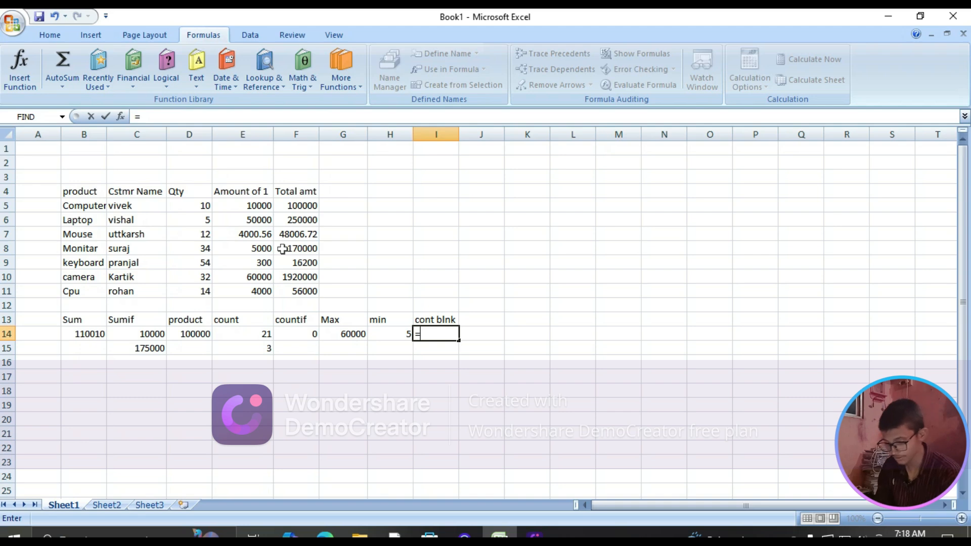
{"action": "type", "text": "con"}
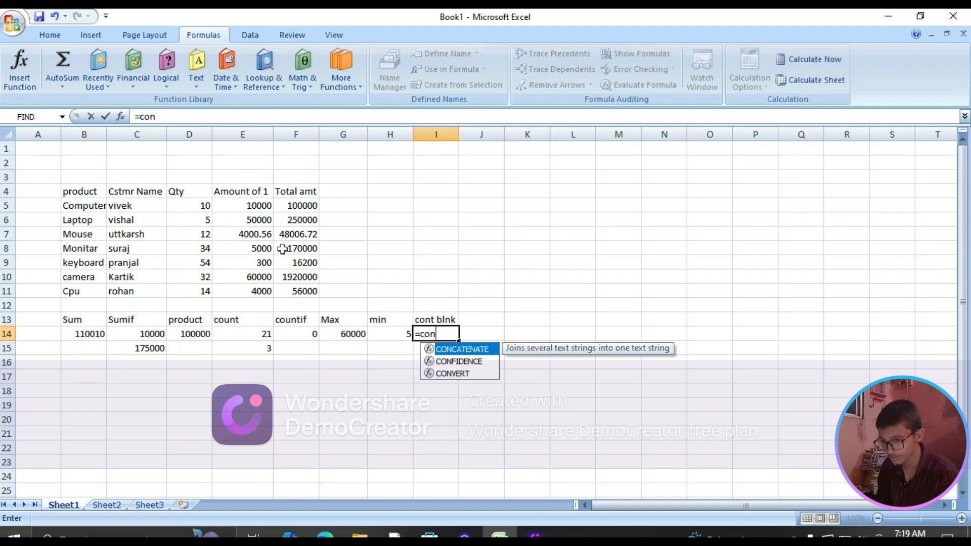
{"action": "key", "text": "BackSpace"}
{"action": "type", "text": "unt"}
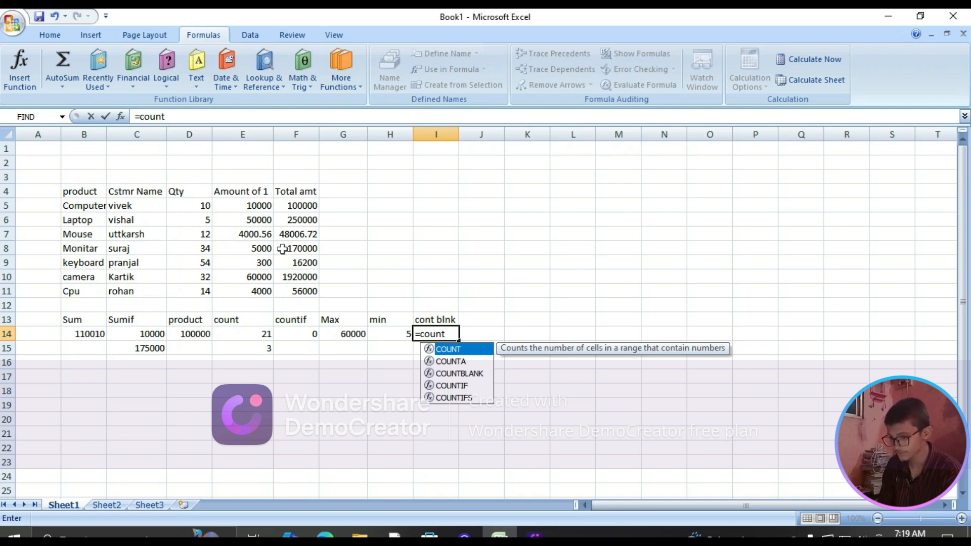
{"action": "key", "text": "Down"}
{"action": "key", "text": "Down"}
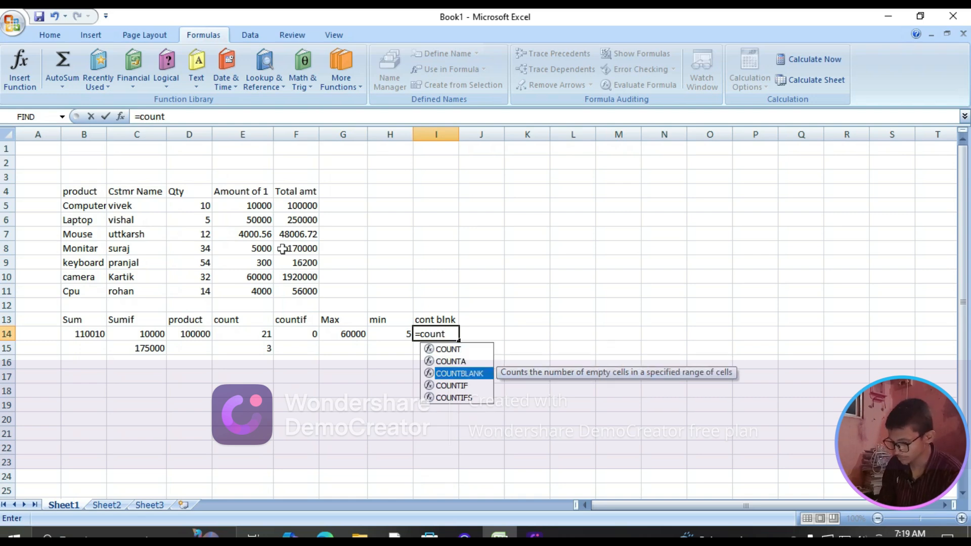
{"action": "key", "text": "Tab"}
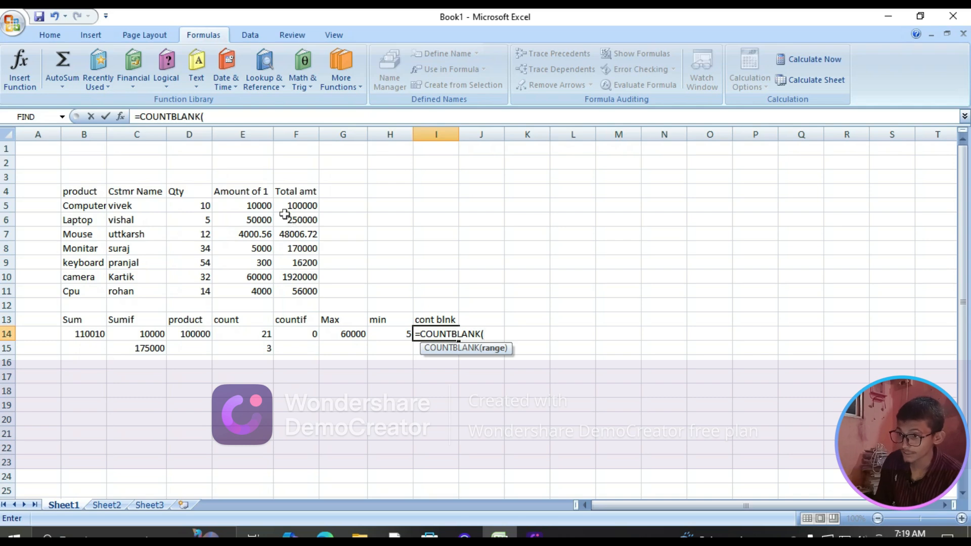
{"action": "left_click_drag", "start_coordinate": [256, 204], "coordinate": [303, 290]}
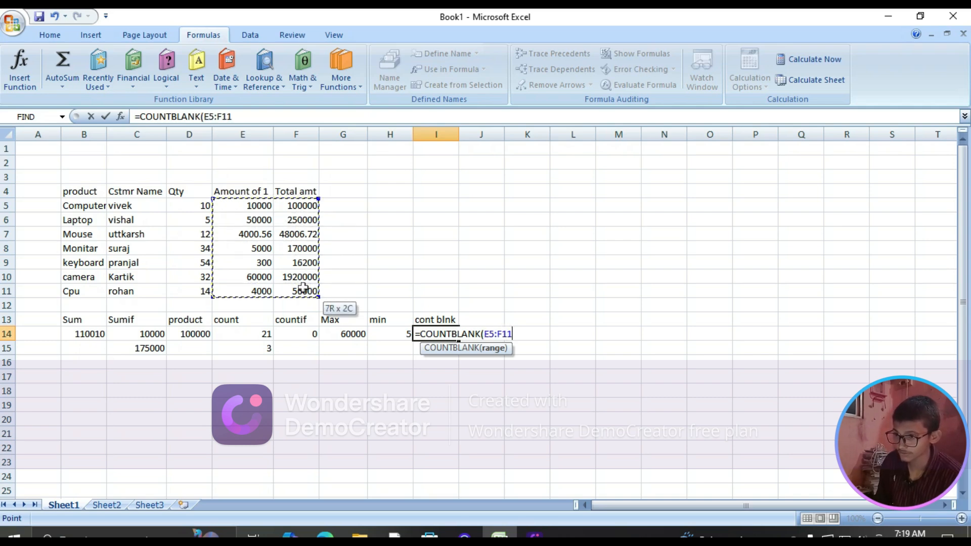
{"action": "key", "text": "Return"}
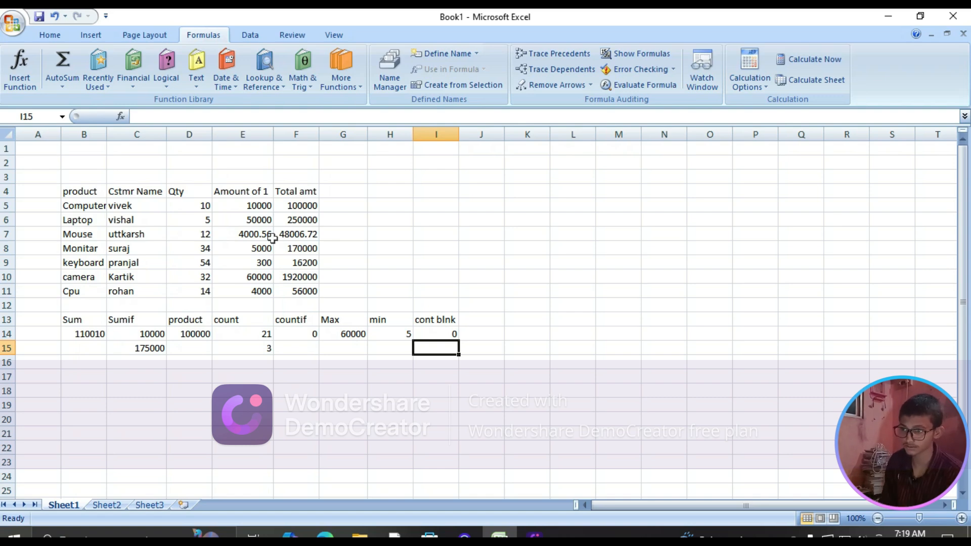
Clear the Monitar total in cell F8 and check the COUNTBLANK formula in I14
{"action": "left_click", "coordinate": [300, 247]}
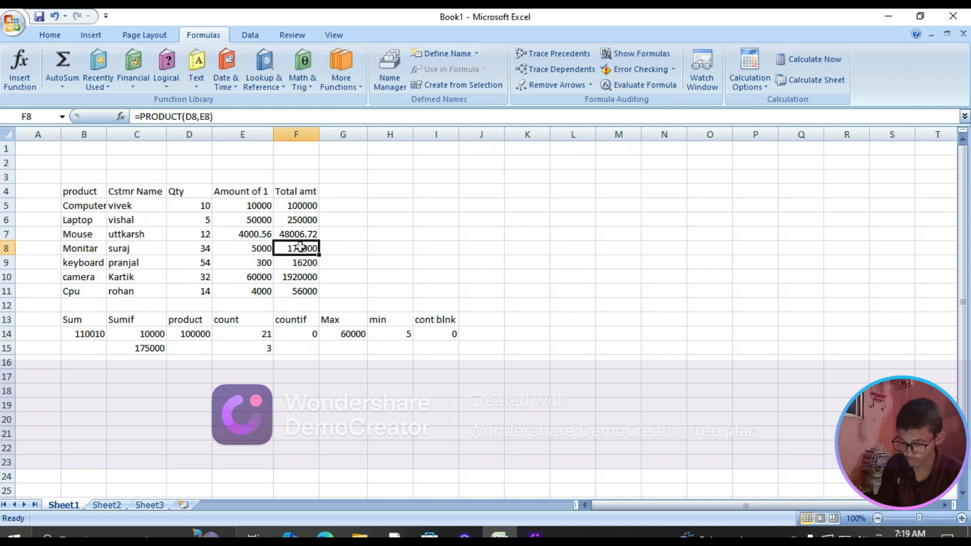
{"action": "key", "text": "BackSpace"}
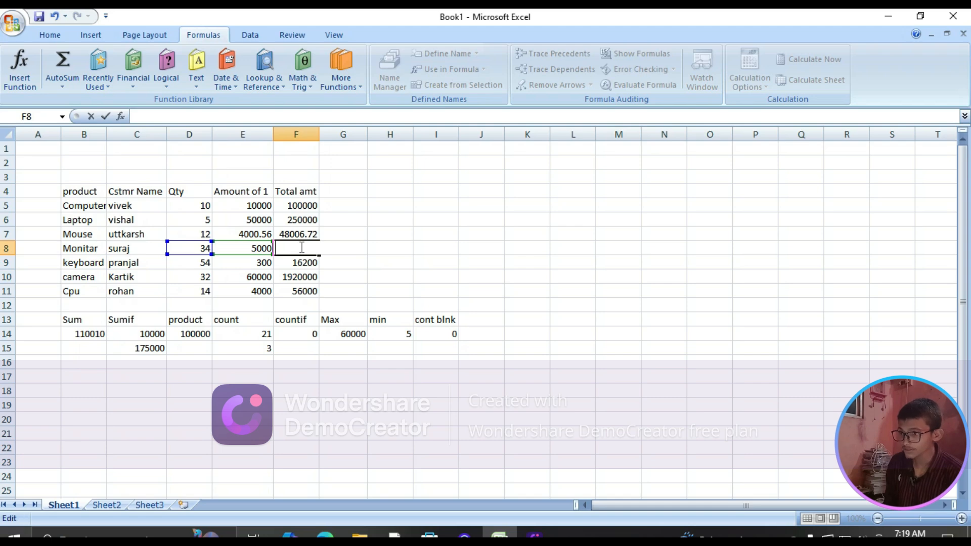
{"action": "left_click", "coordinate": [433, 347]}
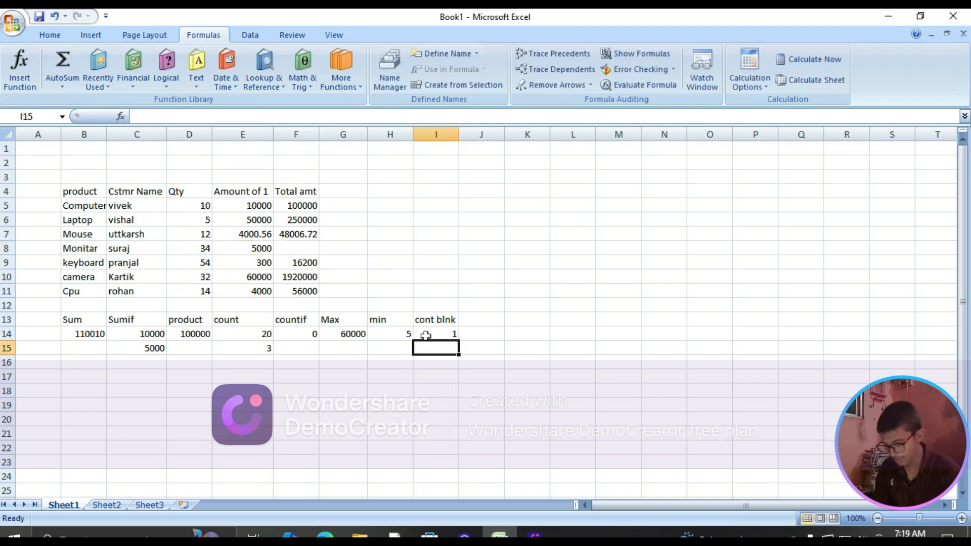
{"action": "type", "text": "="}
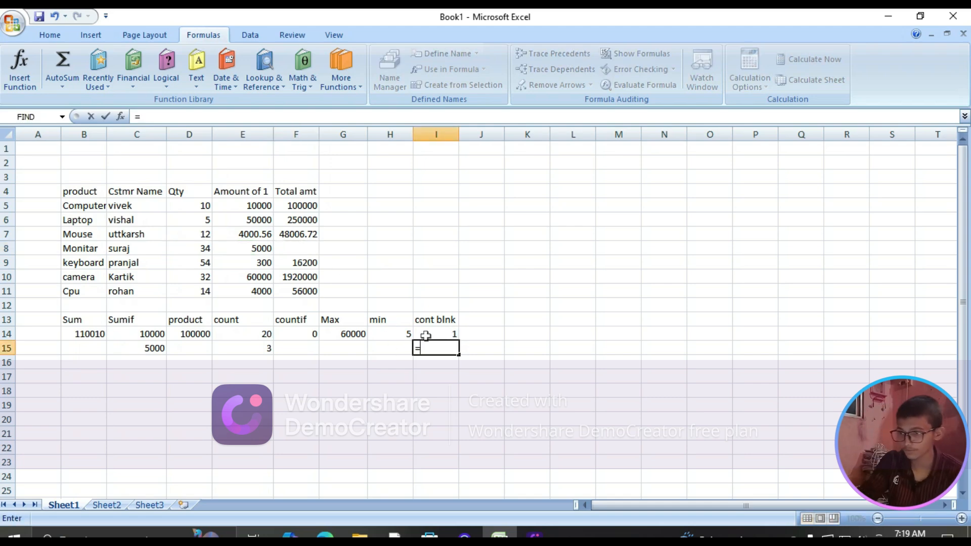
{"action": "key", "text": "BackSpace"}
{"action": "left_click", "coordinate": [434, 334]}
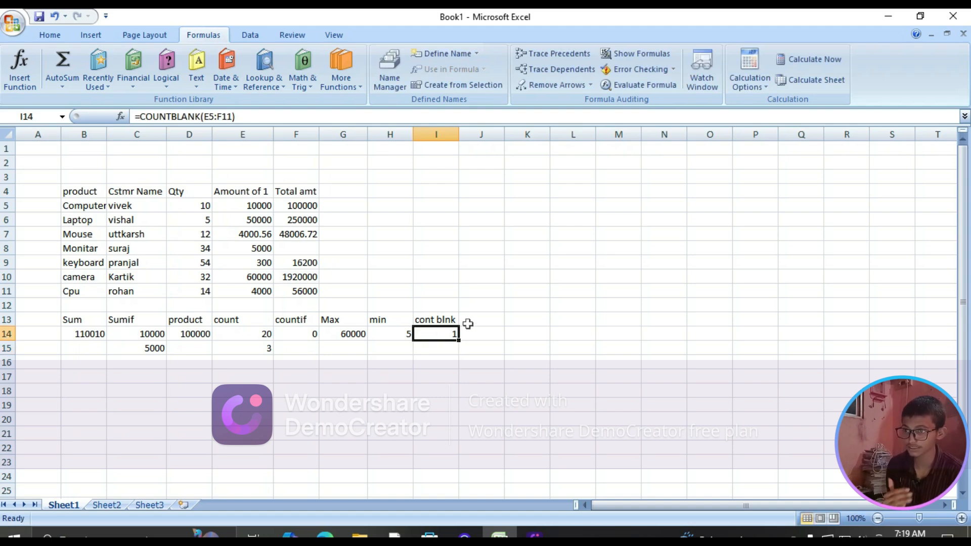
Enter a LOWER formula in cell J13 that converts the product name in B6
{"action": "left_click", "coordinate": [469, 320]}
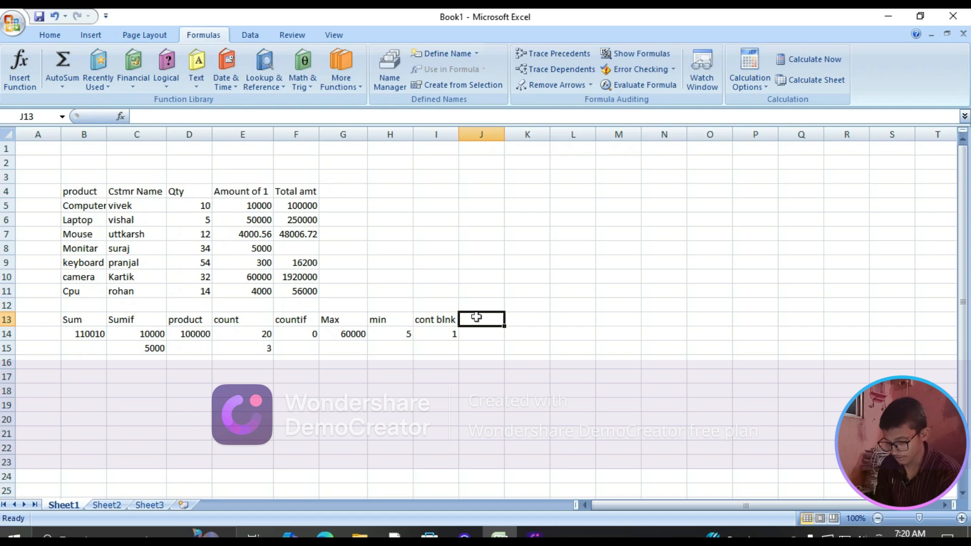
{"action": "type", "text": "=l"}
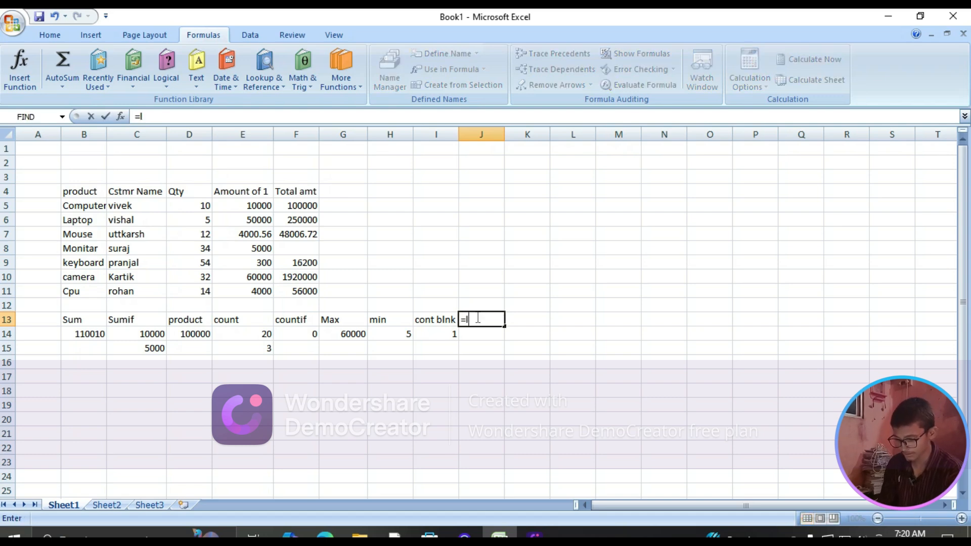
{"action": "type", "text": "ower"}
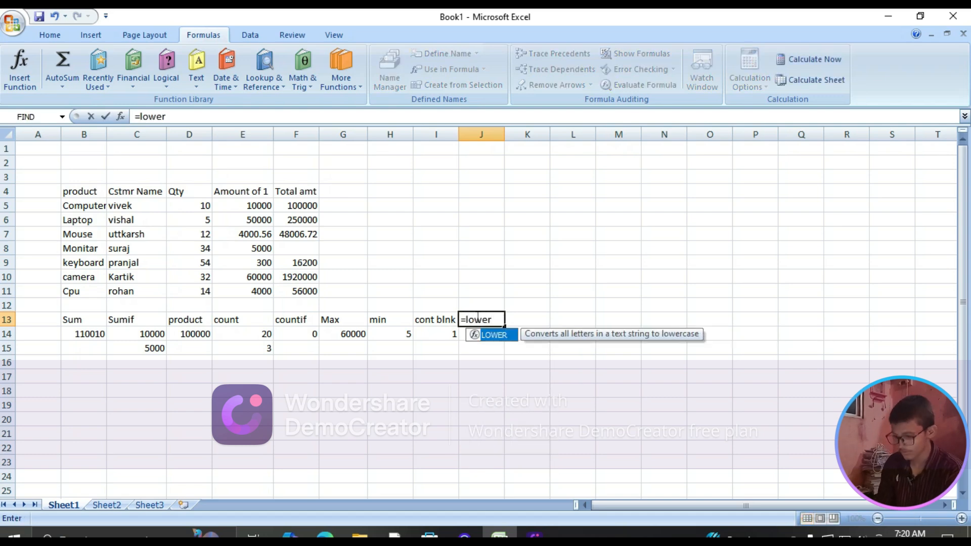
{"action": "key", "text": "Tab"}
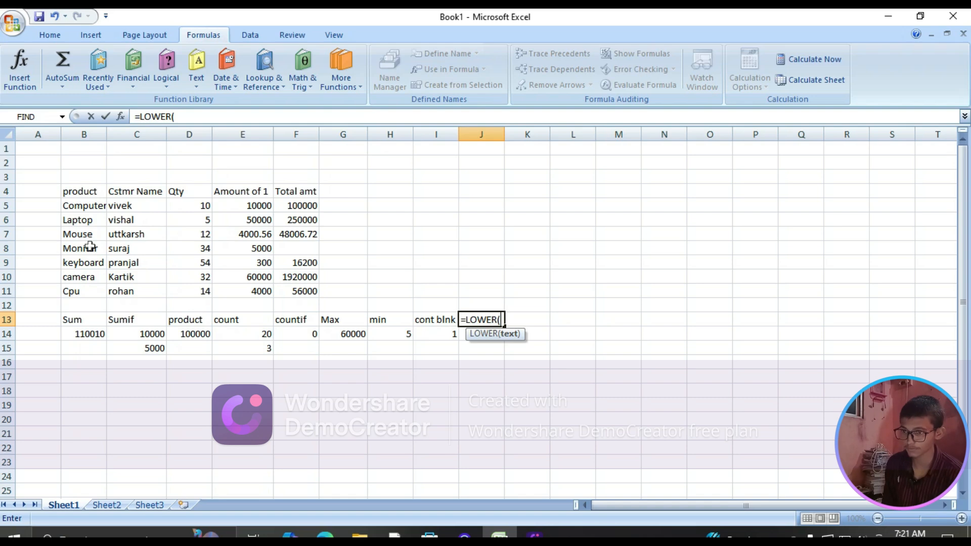
{"action": "left_click", "coordinate": [79, 220]}
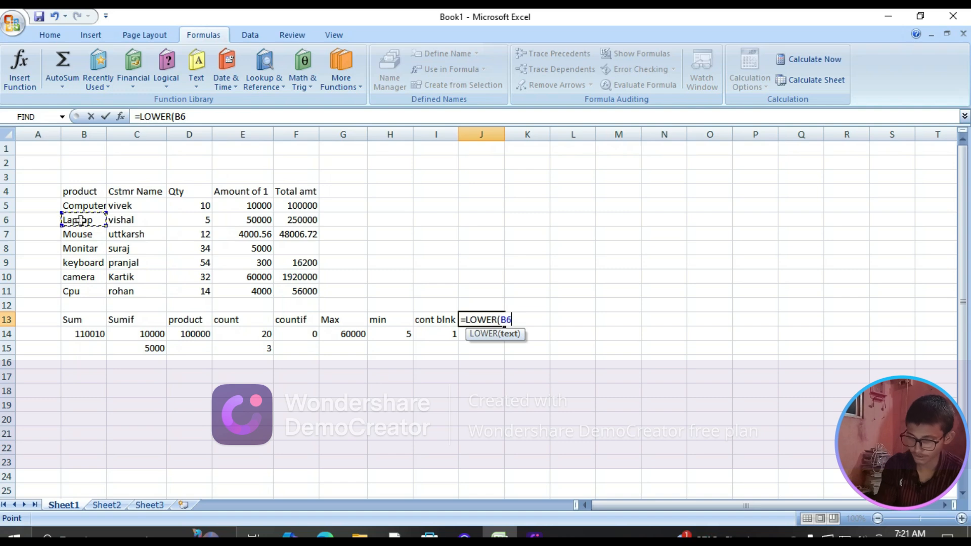
{"action": "key", "text": "Return"}
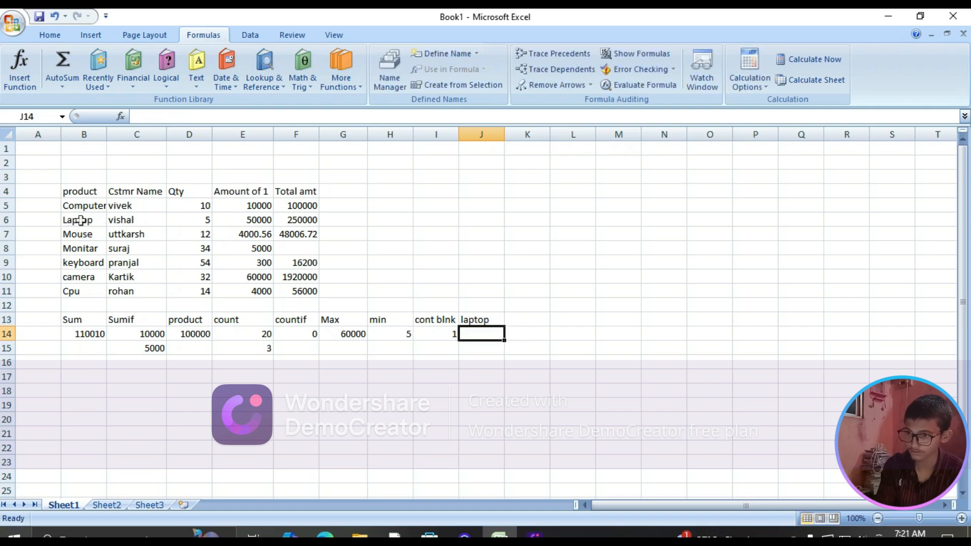
Move the LOWER formula from cell J13 down to J14
{"action": "left_click", "coordinate": [486, 320]}
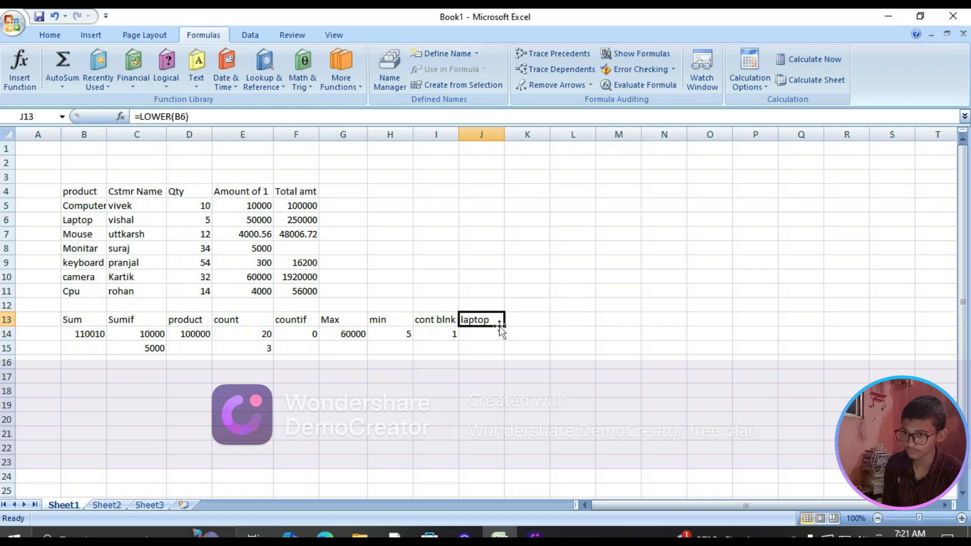
{"action": "mouse_move", "coordinate": [505, 324]}
{"action": "left_mouse_down"}
{"action": "mouse_move", "coordinate": [505, 346]}
{"action": "mouse_move", "coordinate": [497, 331]}
{"action": "left_mouse_up"}
{"action": "left_click", "coordinate": [496, 319]}
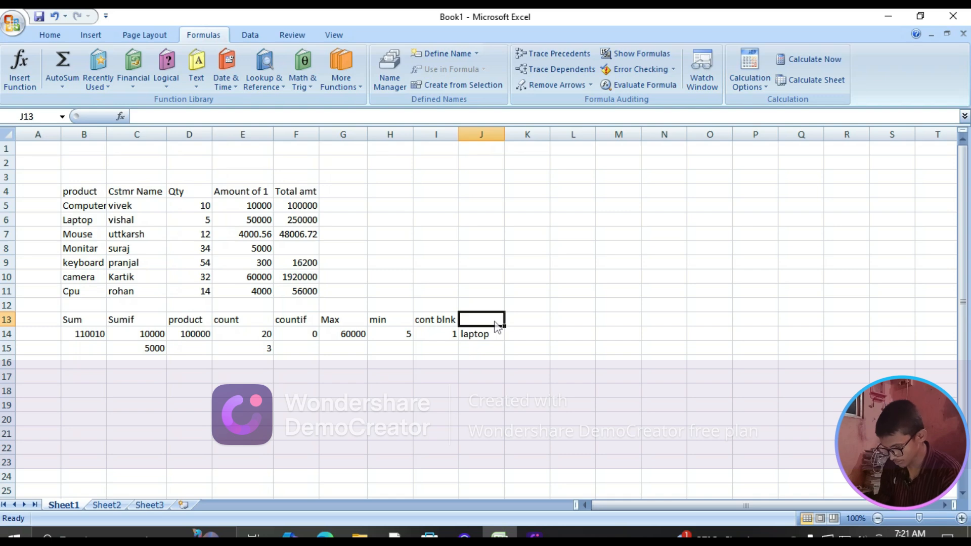
Enter the headings "Lower" in cell J13 and "upper" in cell K13
{"action": "type", "text": "Lower"}
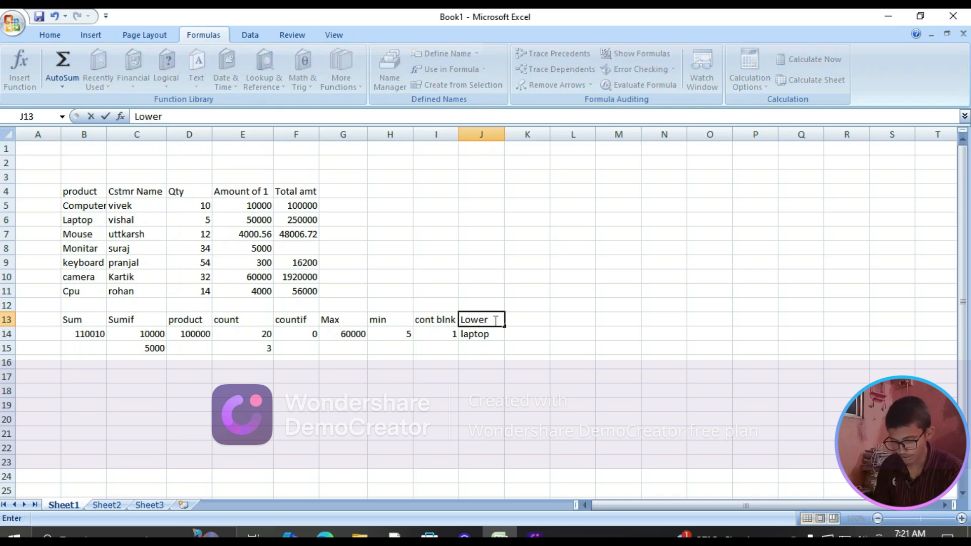
{"action": "key", "text": "Tab"}
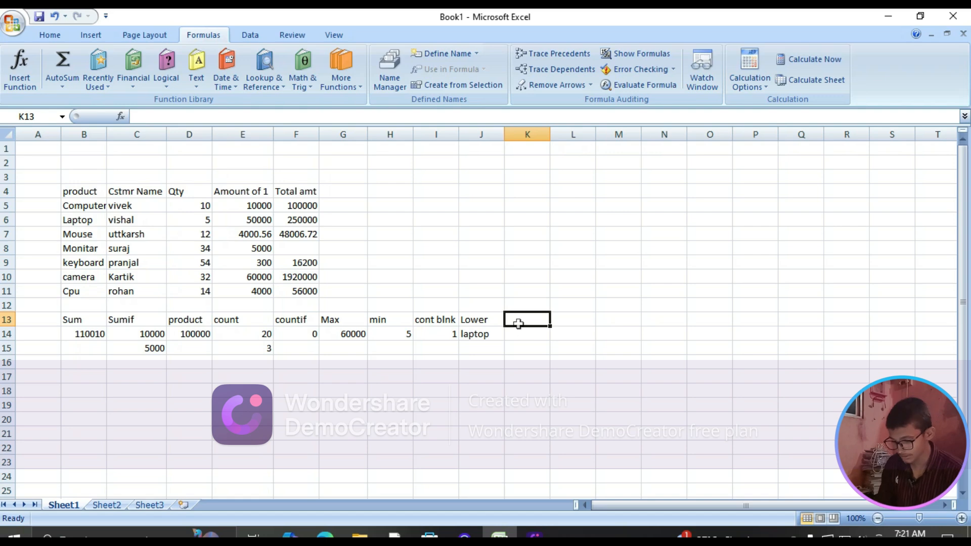
{"action": "type", "text": "upper"}
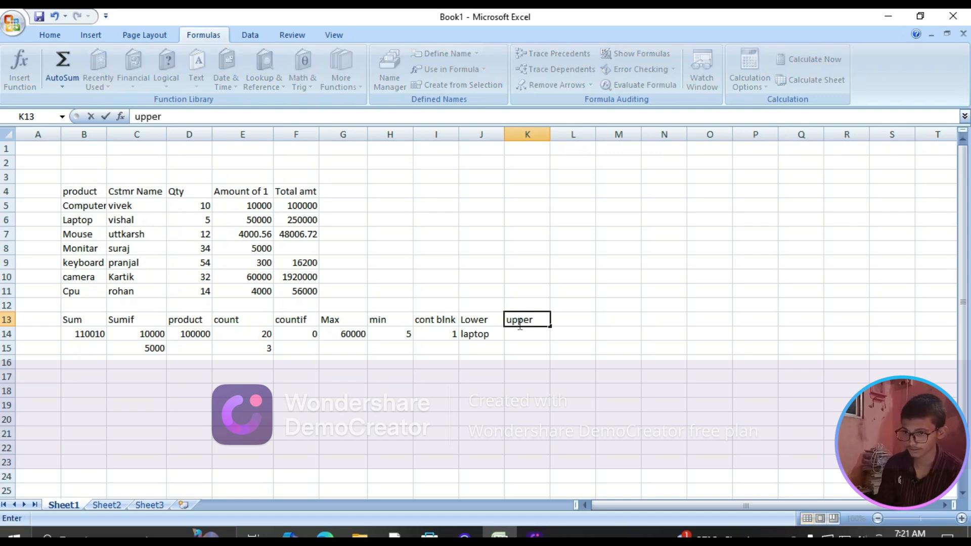
{"action": "key", "text": "Return"}
Enter an UPPER formula in cell K14 that converts the product name in B6
{"action": "type", "text": "="}
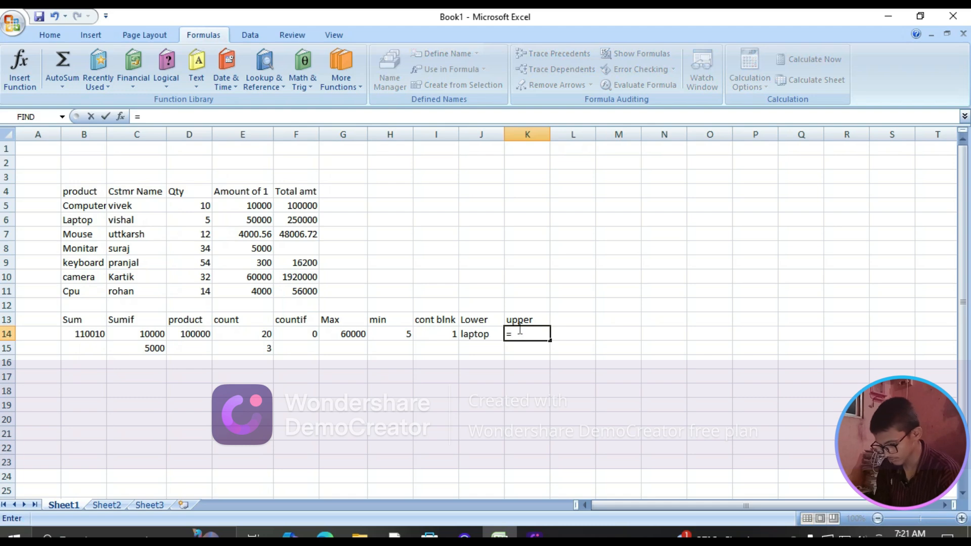
{"action": "type", "text": "upee"}
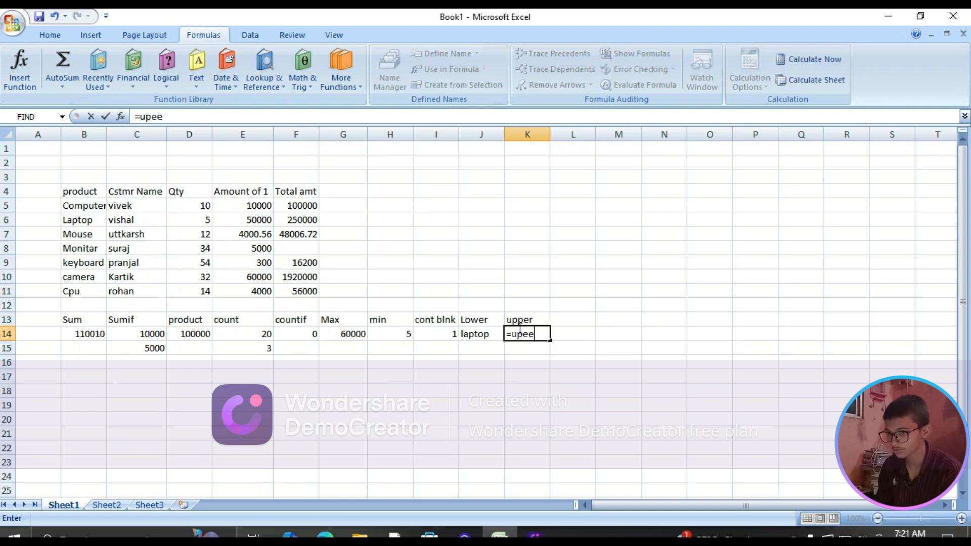
{"action": "key", "text": "BackSpace"}
{"action": "key", "text": "BackSpace"}
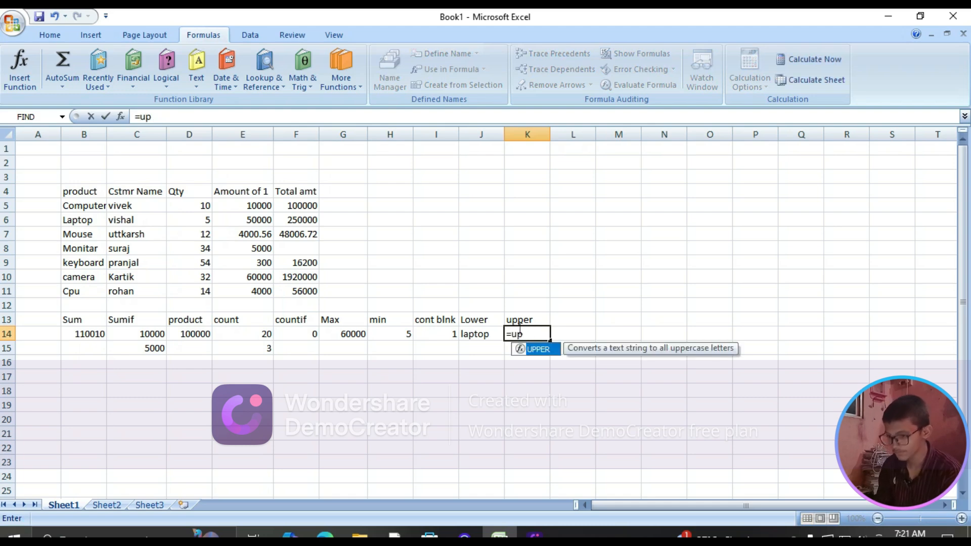
{"action": "key", "text": "Tab"}
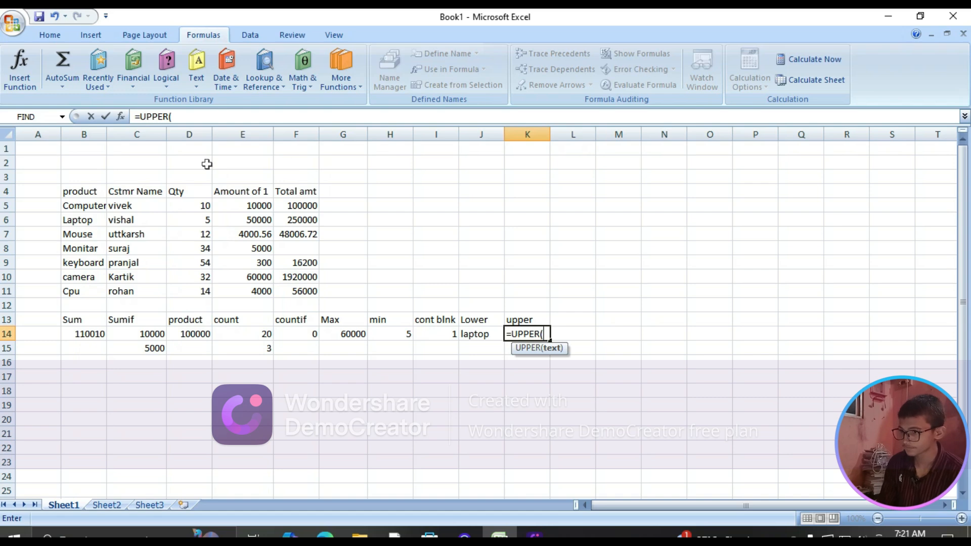
{"action": "left_click", "coordinate": [73, 221]}
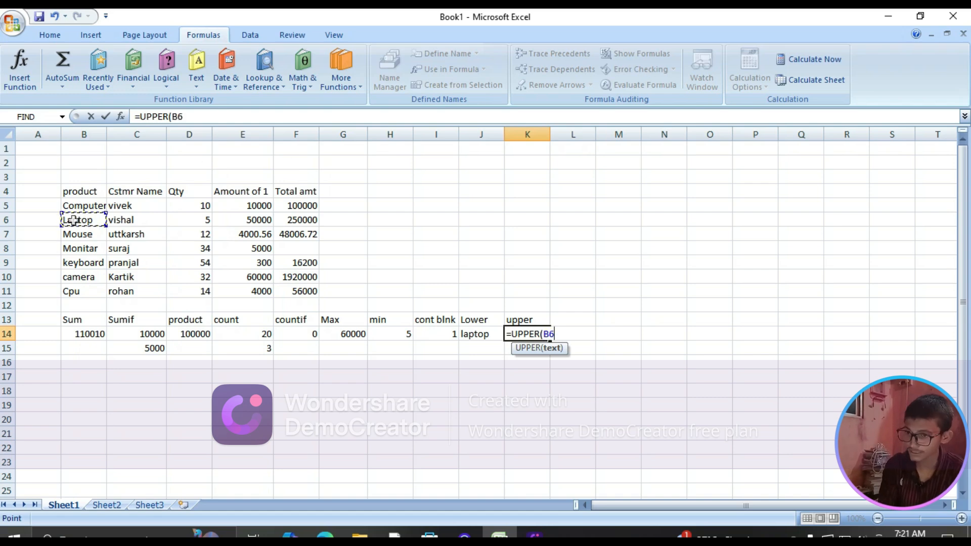
{"action": "key", "text": "Return"}
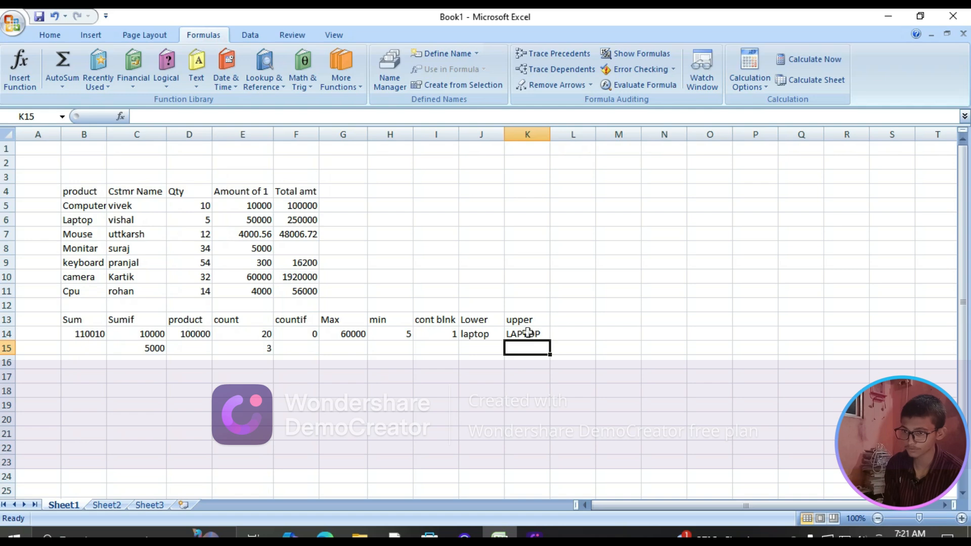
{"action": "left_click", "coordinate": [571, 318]}
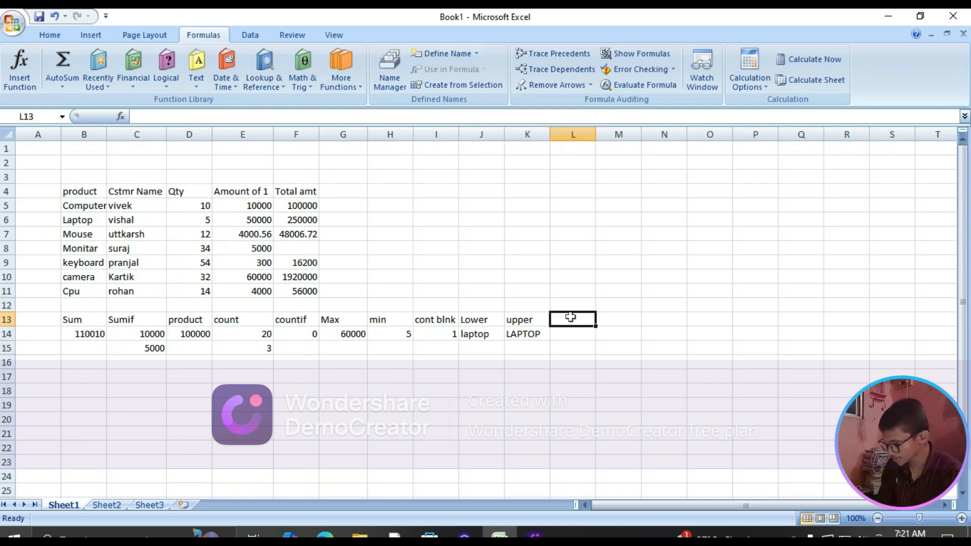
Enter a CLEAN formula in cell L13 that references the customer name in C8
{"action": "type", "text": "="}
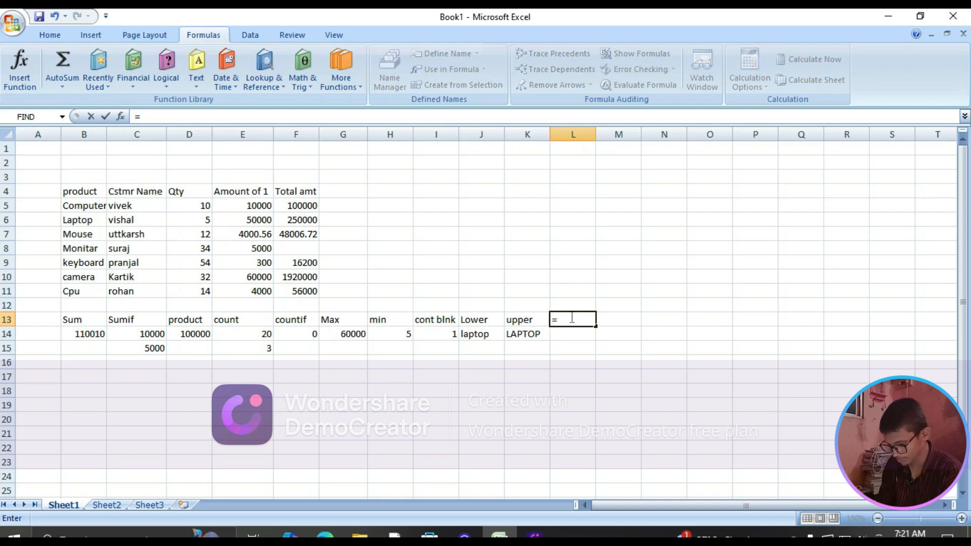
{"action": "type", "text": "cl"}
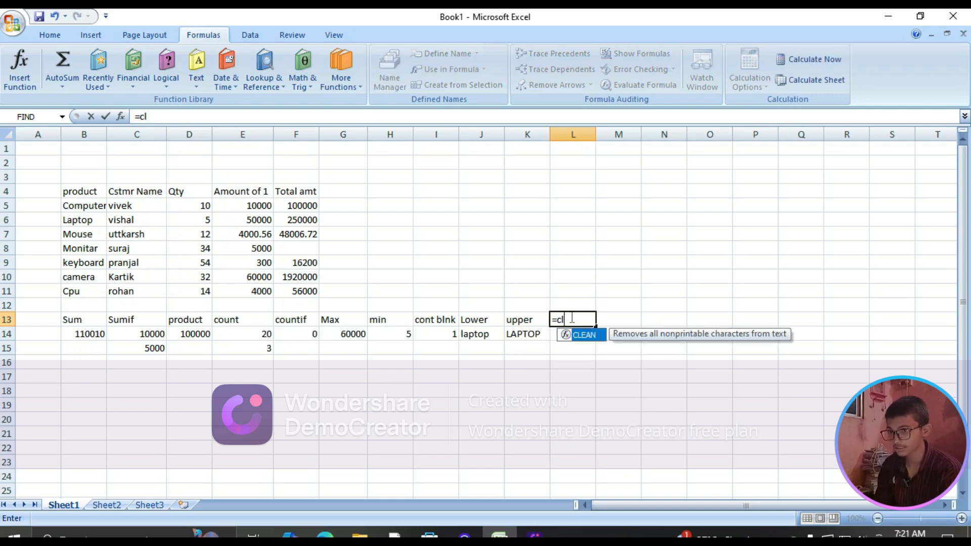
{"action": "type", "text": "ean"}
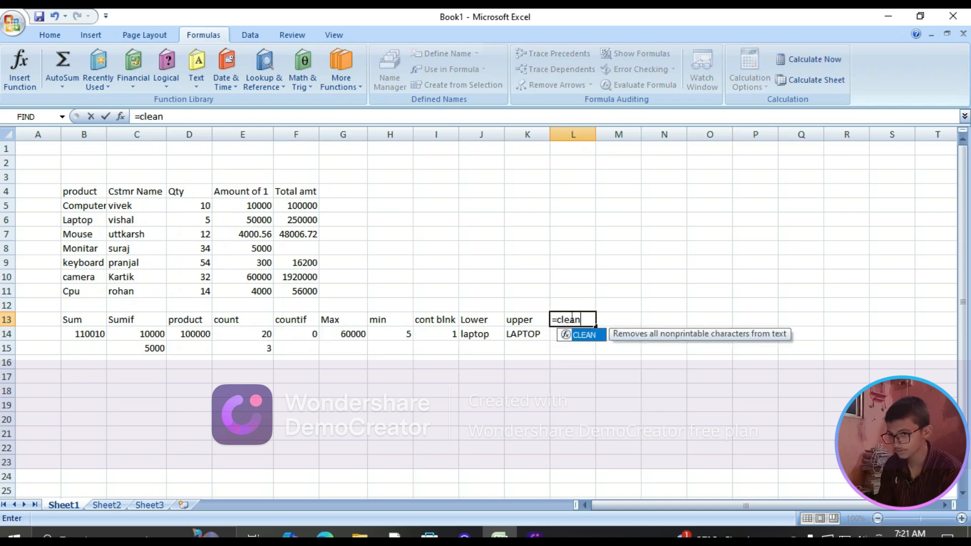
{"action": "key", "text": "Tab"}
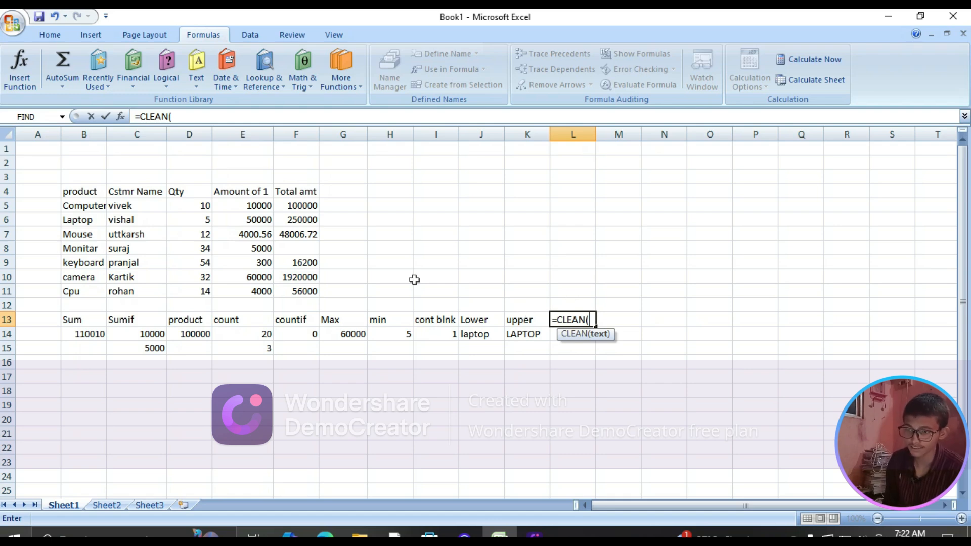
{"action": "left_click", "coordinate": [127, 249]}
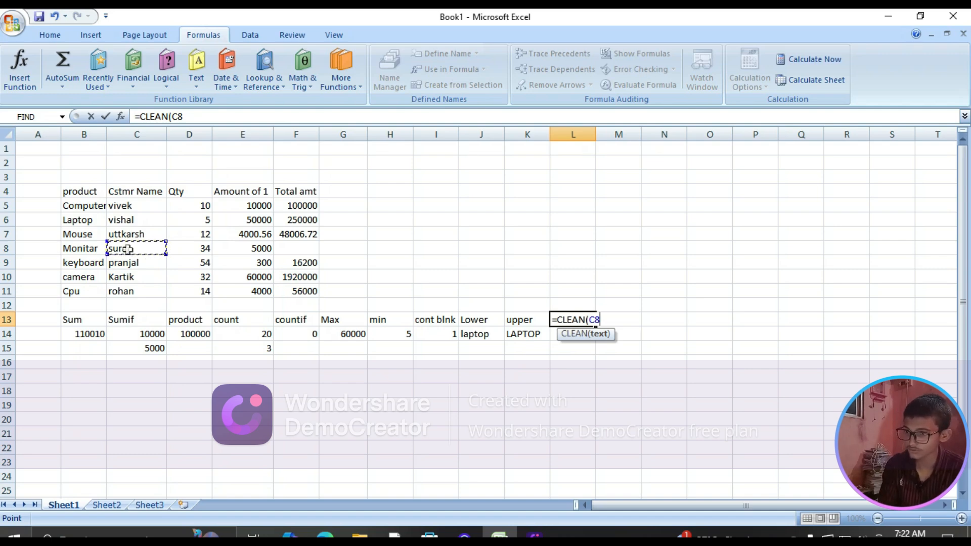
{"action": "key", "text": "Return"}
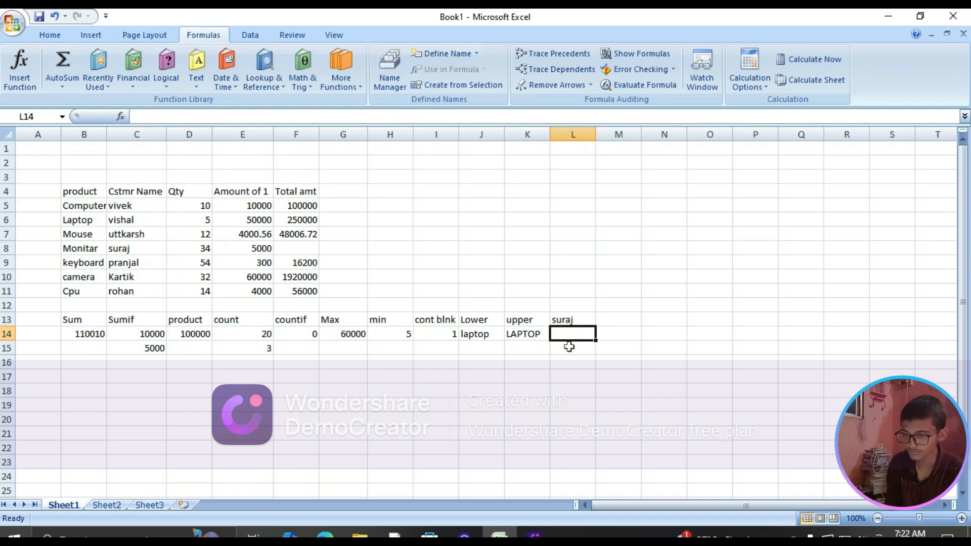
Move the CLEAN formula from L13 down to L14 and enter the heading "clean" in L13
{"action": "left_click", "coordinate": [580, 320]}
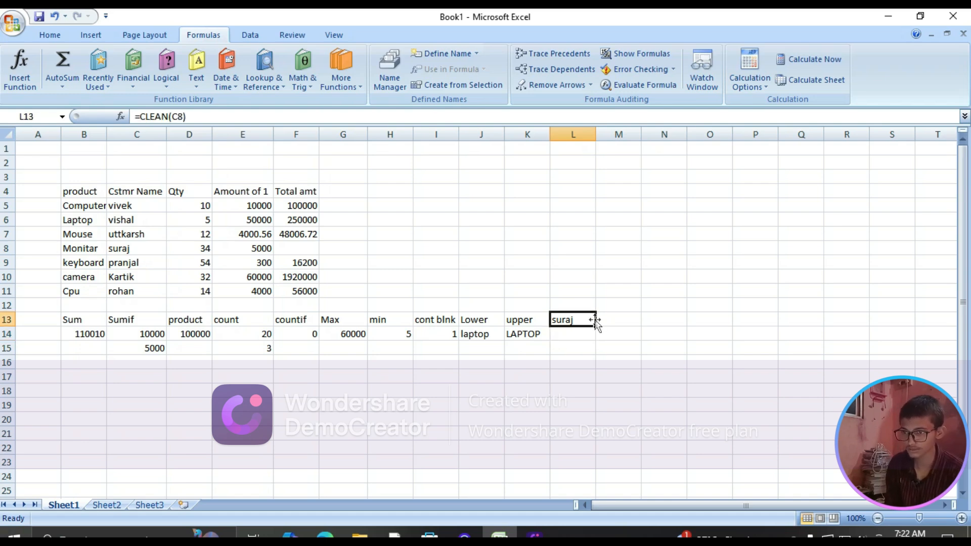
{"action": "left_click_drag", "start_coordinate": [596, 319], "coordinate": [595, 343]}
{"action": "left_click", "coordinate": [582, 322]}
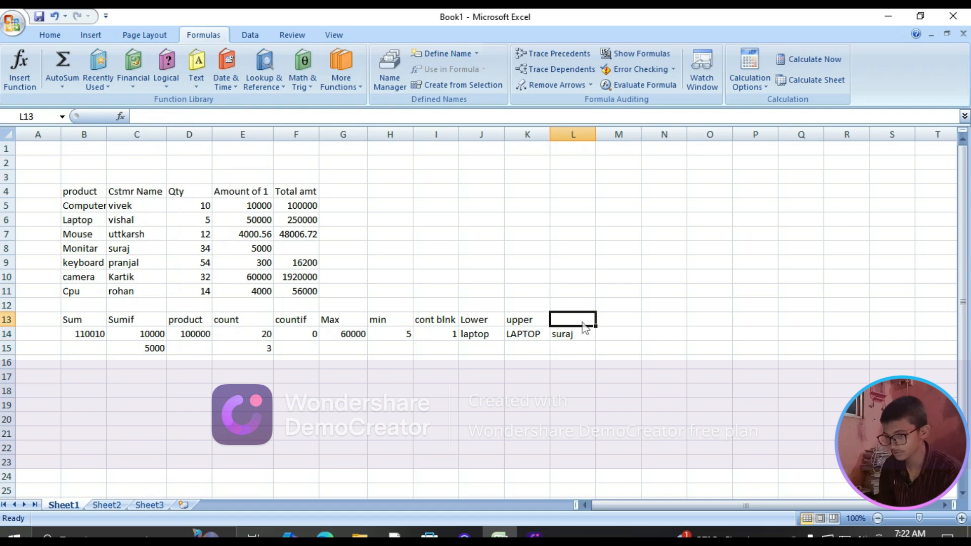
{"action": "type", "text": "cl"}
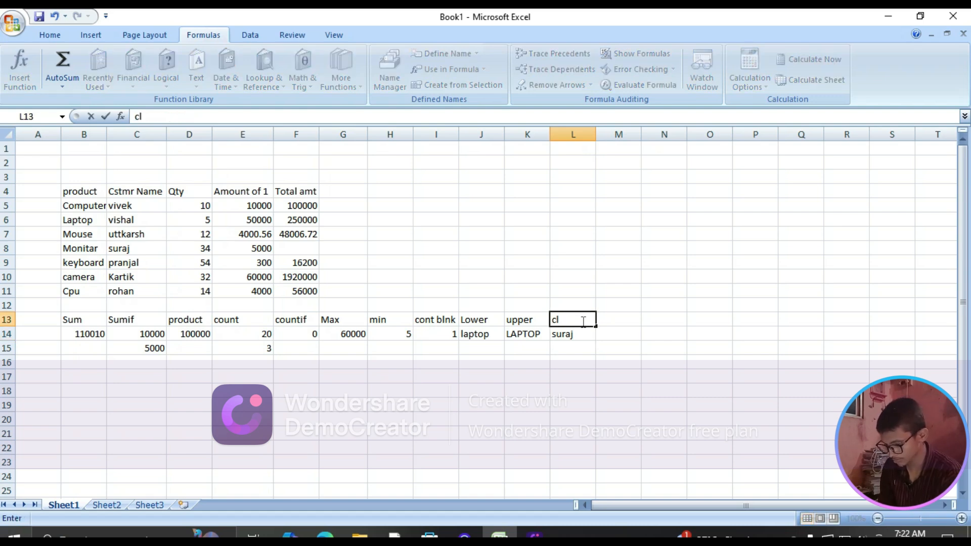
{"action": "type", "text": "ean"}
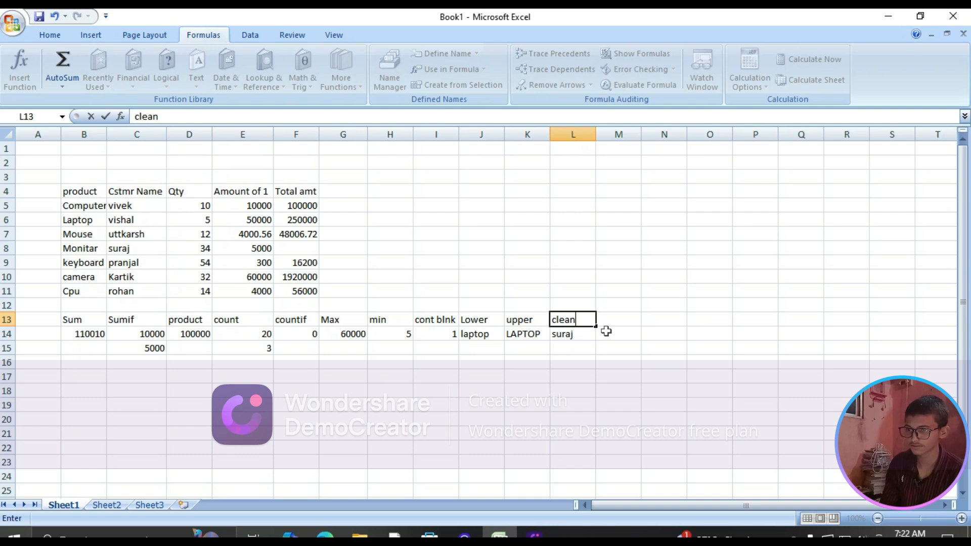
Enter the headings "left" in cell M13 and "right" in cell N13
{"action": "left_click", "coordinate": [624, 320]}
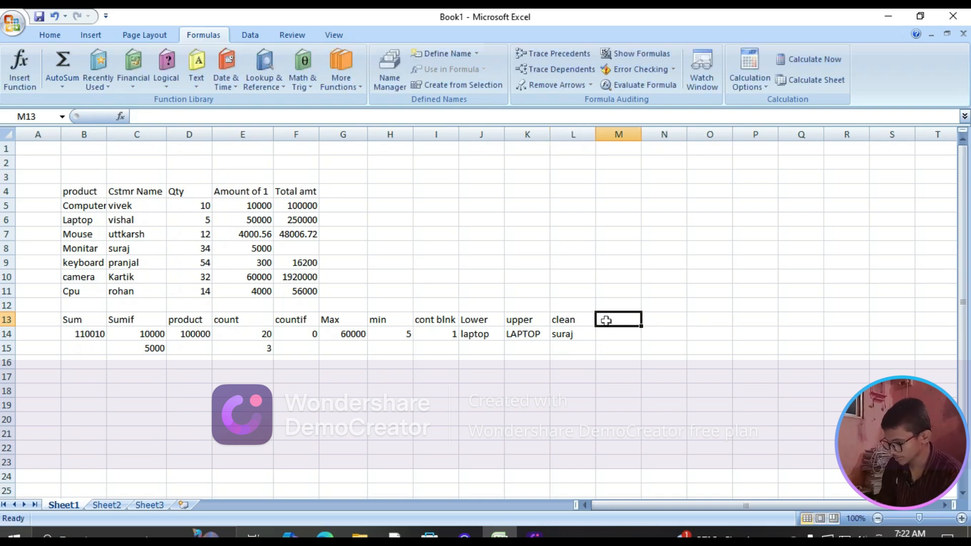
{"action": "type", "text": "="}
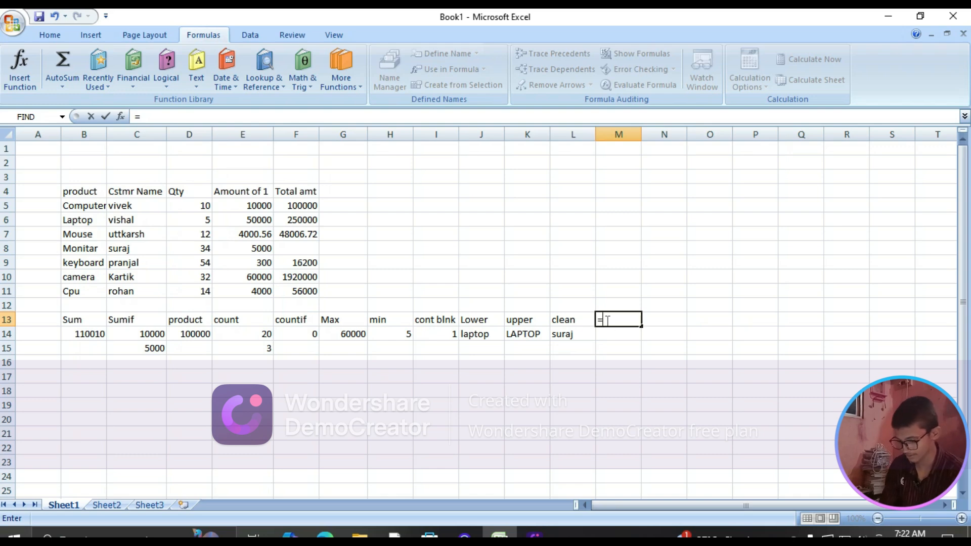
{"action": "key", "text": "BackSpace"}
{"action": "type", "text": "lef"}
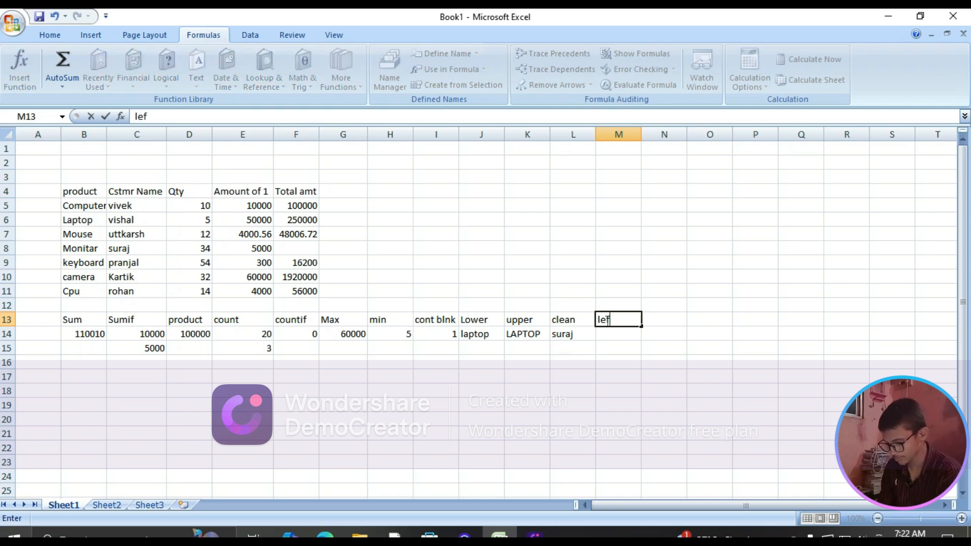
{"action": "type", "text": "t"}
{"action": "key", "text": "Tab"}
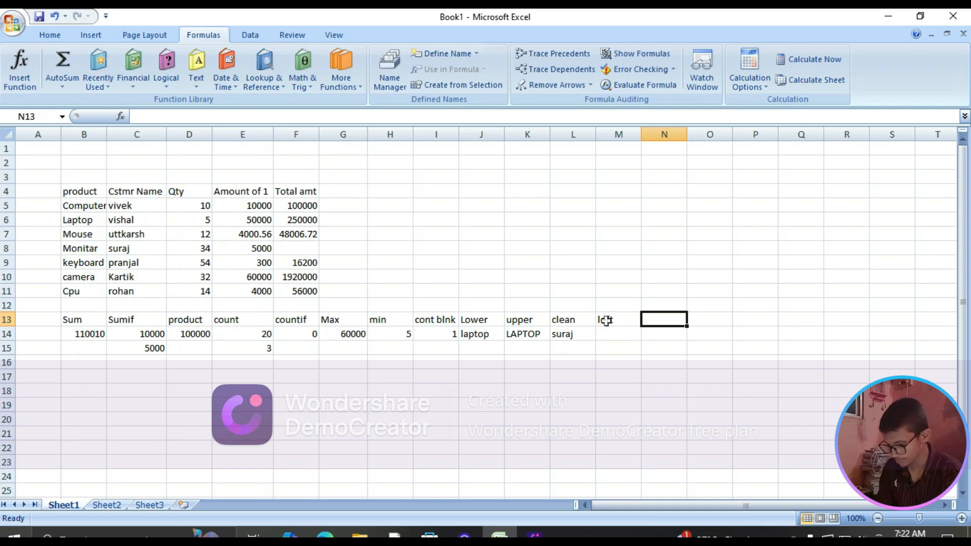
{"action": "type", "text": "righ"}
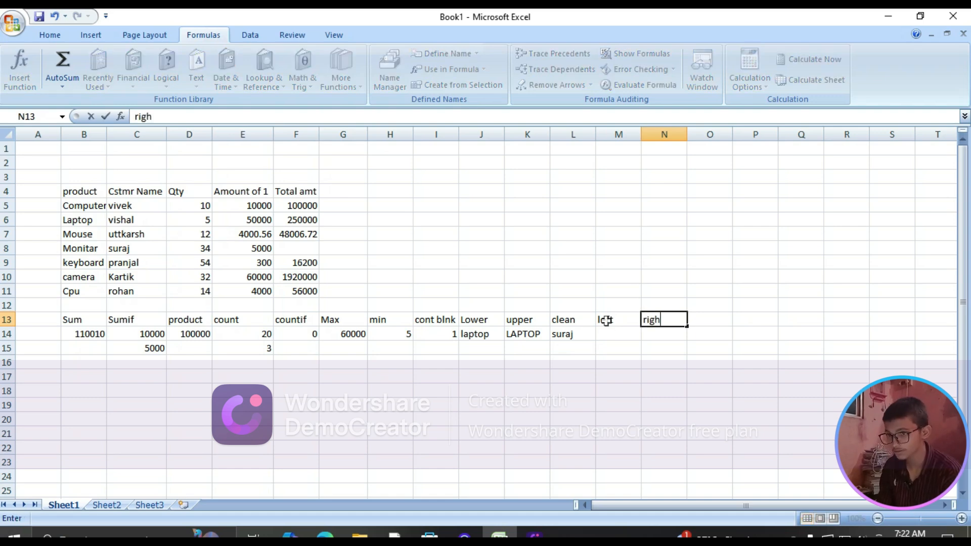
{"action": "type", "text": "t"}
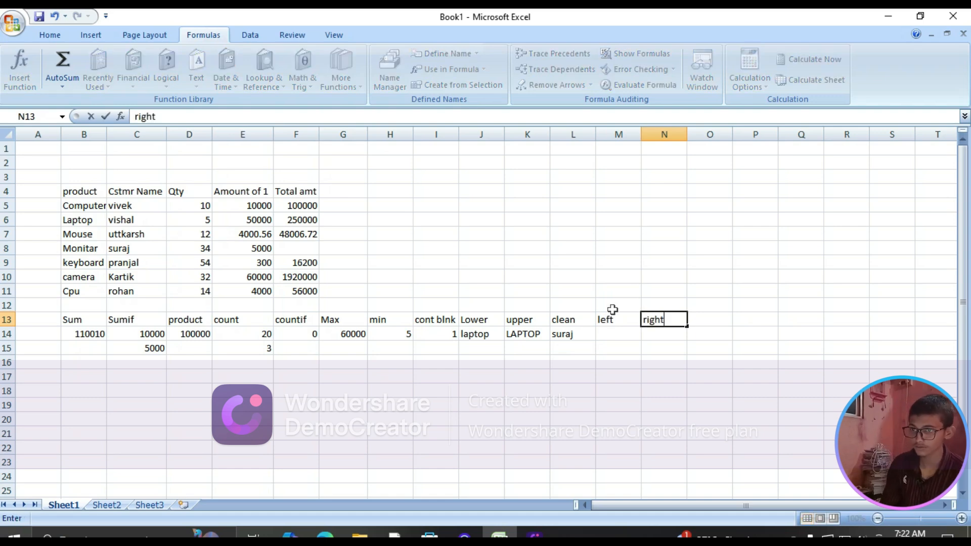
Enter a LEFT formula in cell M14 that extracts the first 3 characters of the product name in B6
{"action": "left_click", "coordinate": [613, 332]}
{"action": "type", "text": "="}
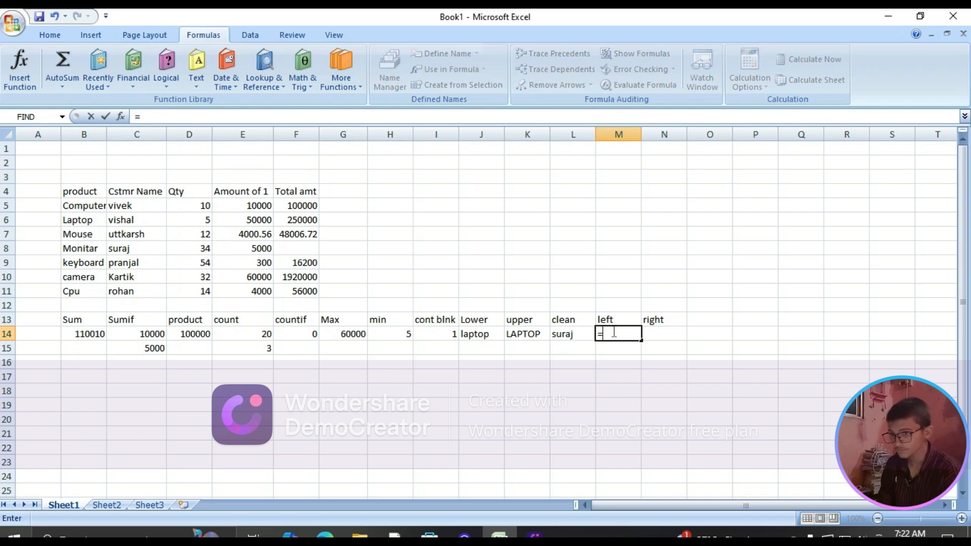
{"action": "type", "text": "le"}
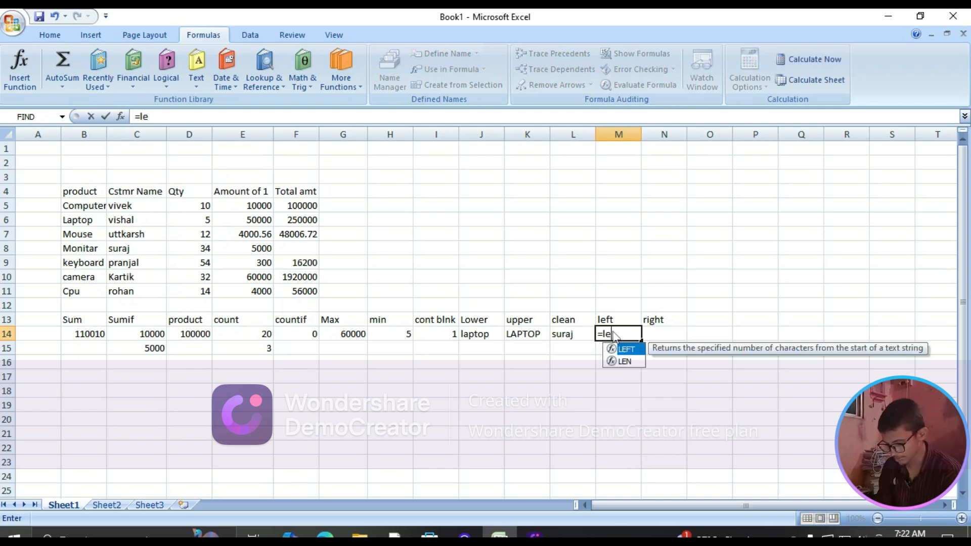
{"action": "type", "text": "ft("}
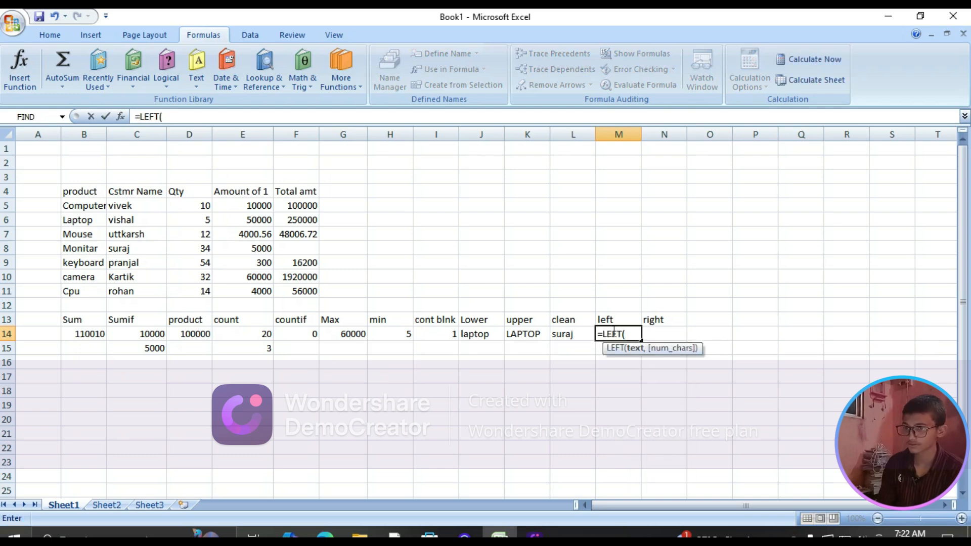
{"action": "left_click", "coordinate": [86, 221]}
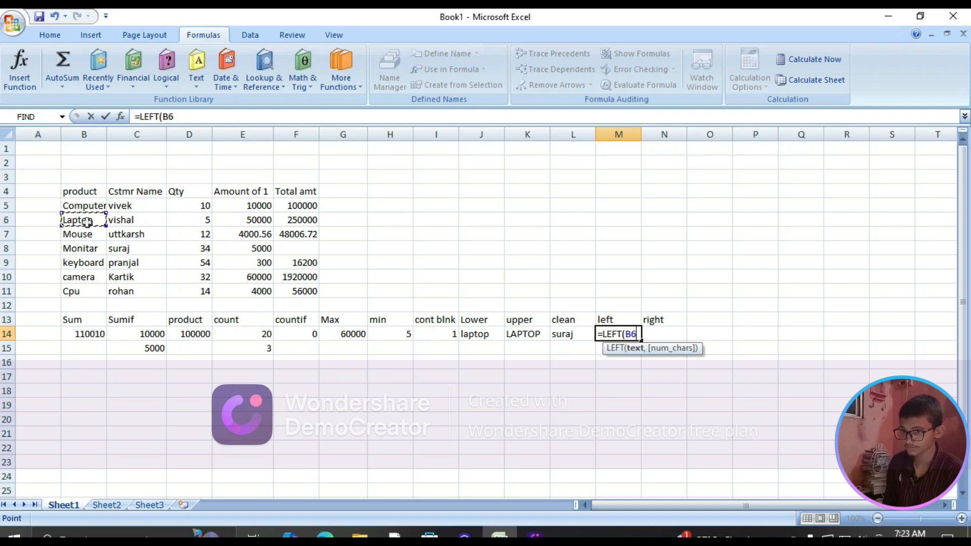
{"action": "type", "text": ","}
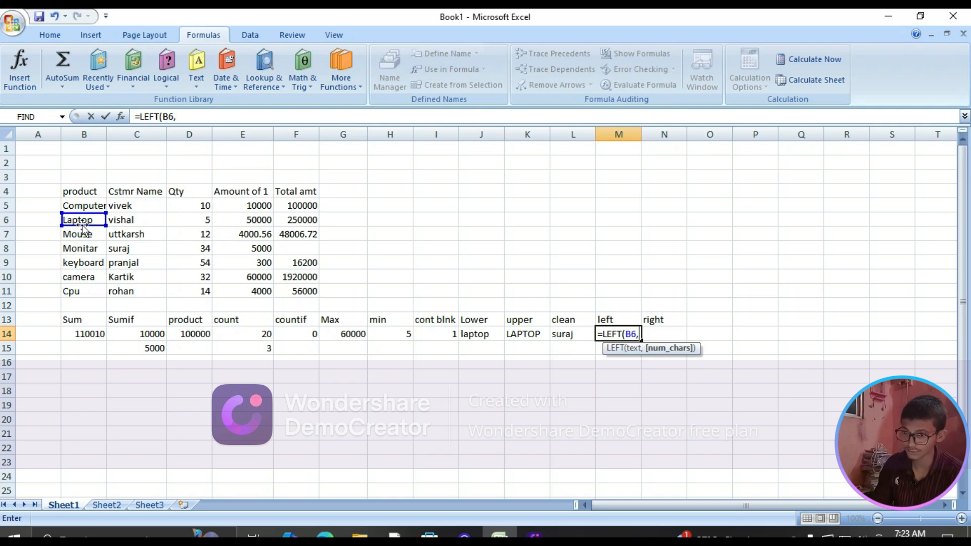
{"action": "type", "text": "3"}
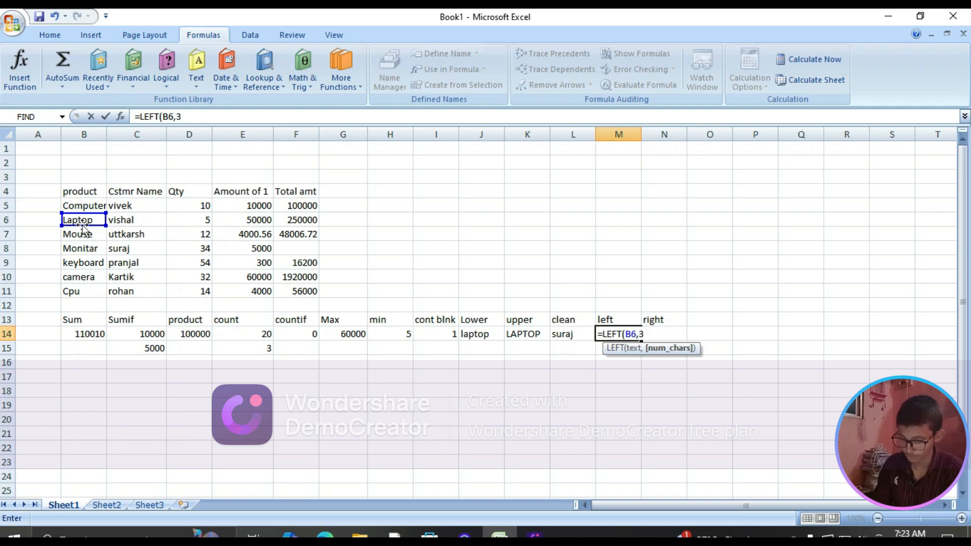
{"action": "key", "text": "Return"}
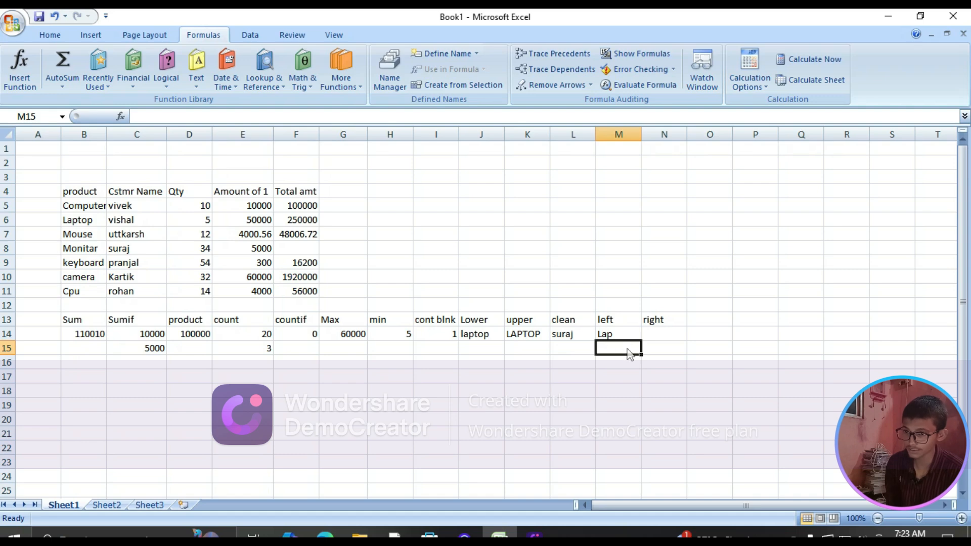
Enter a RIGHT formula in cell N14 that extracts the last 3 characters of the product name in B6
{"action": "left_click", "coordinate": [656, 336]}
{"action": "type", "text": "="}
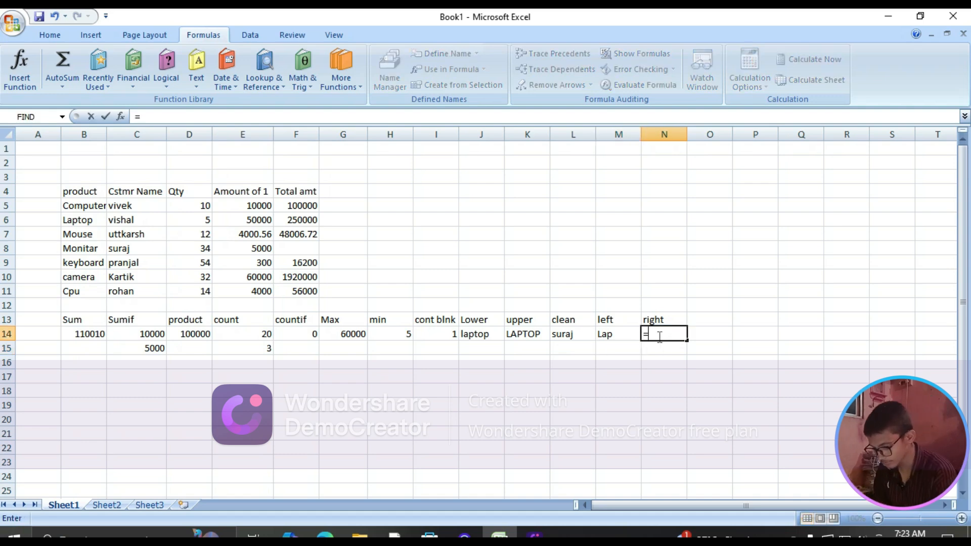
{"action": "type", "text": "right"}
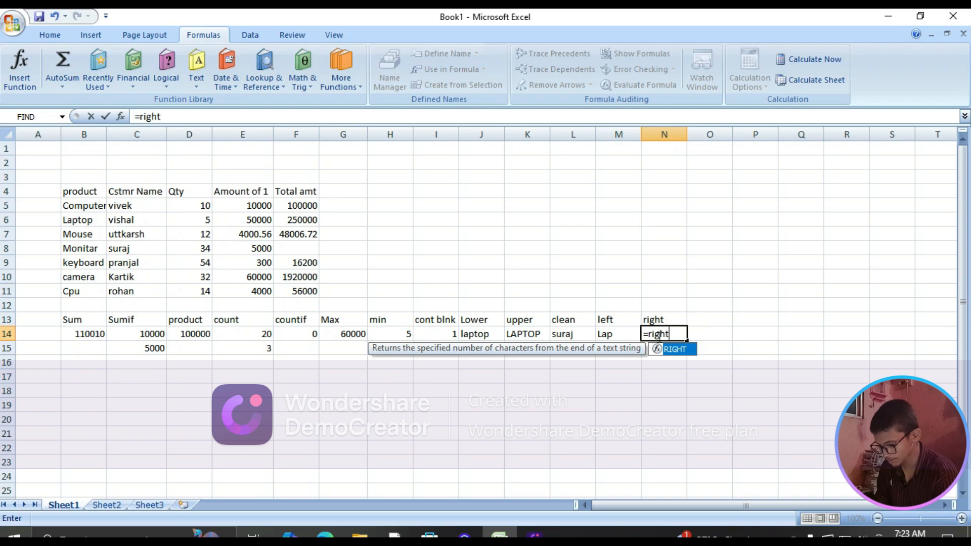
{"action": "key", "text": "Tab"}
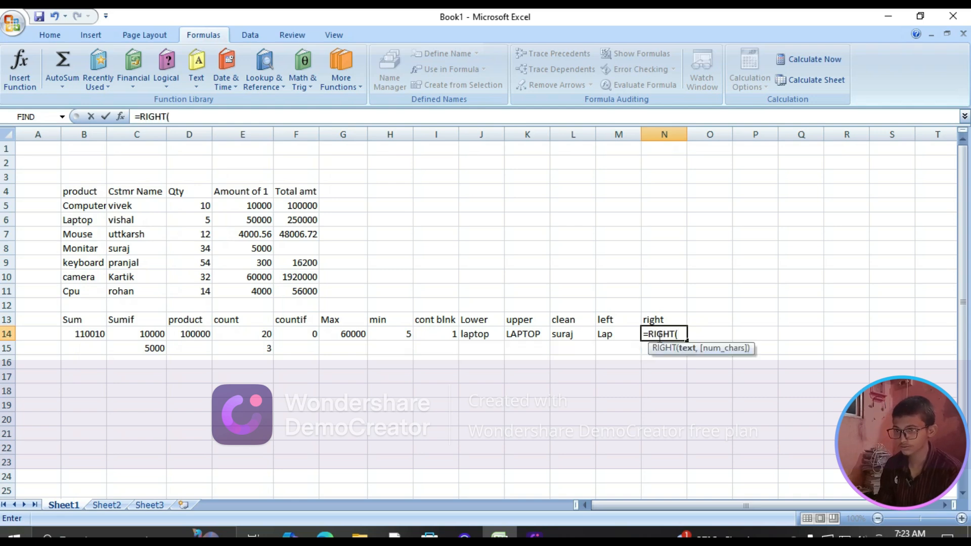
{"action": "left_click", "coordinate": [71, 219]}
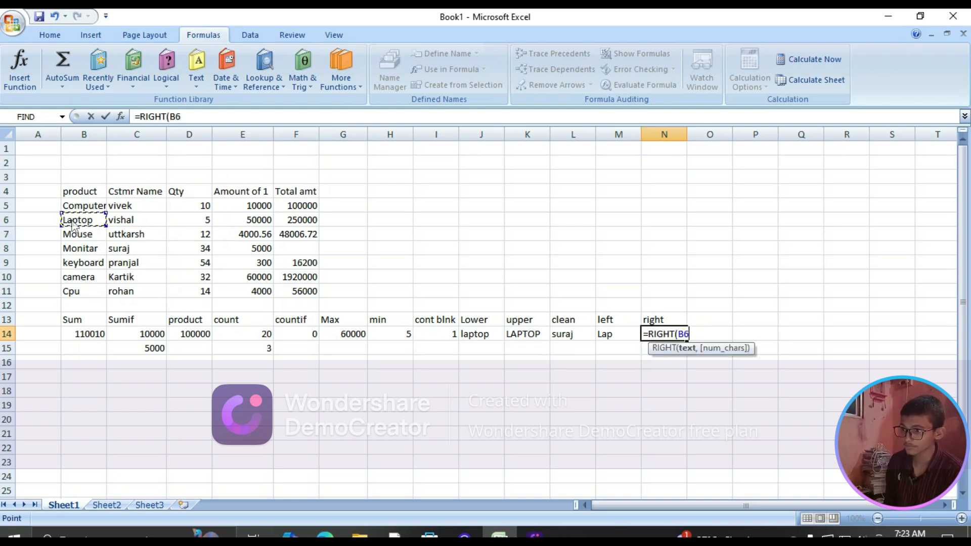
{"action": "type", "text": ","}
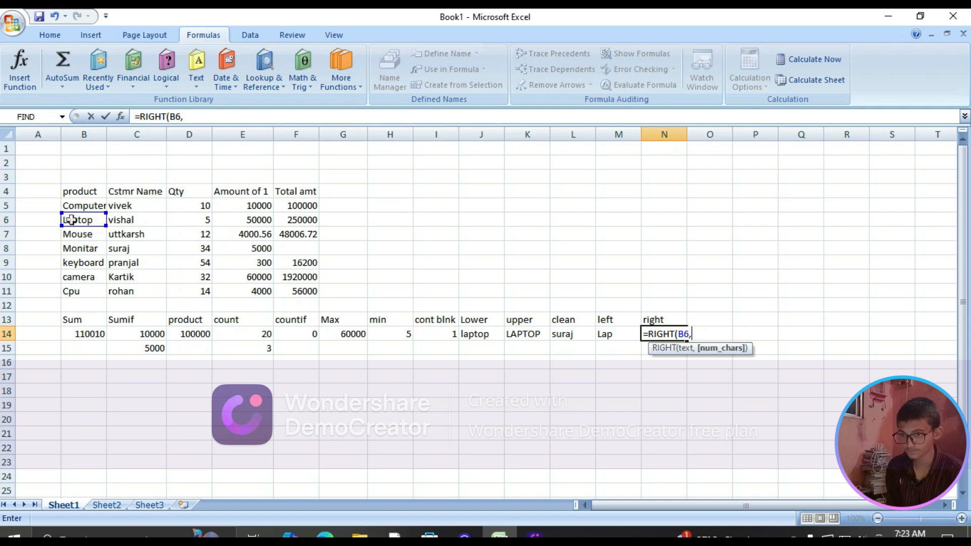
{"action": "type", "text": "3"}
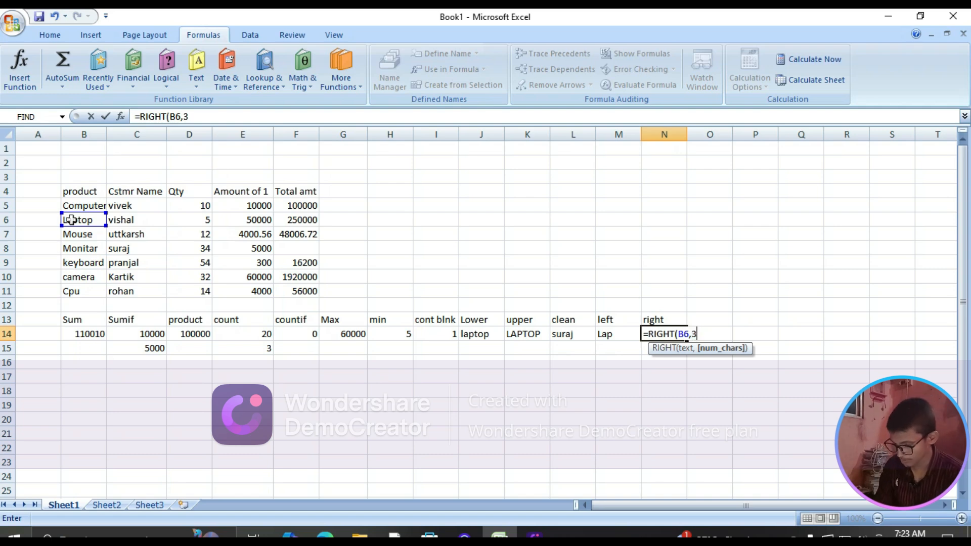
{"action": "key", "text": "Return"}
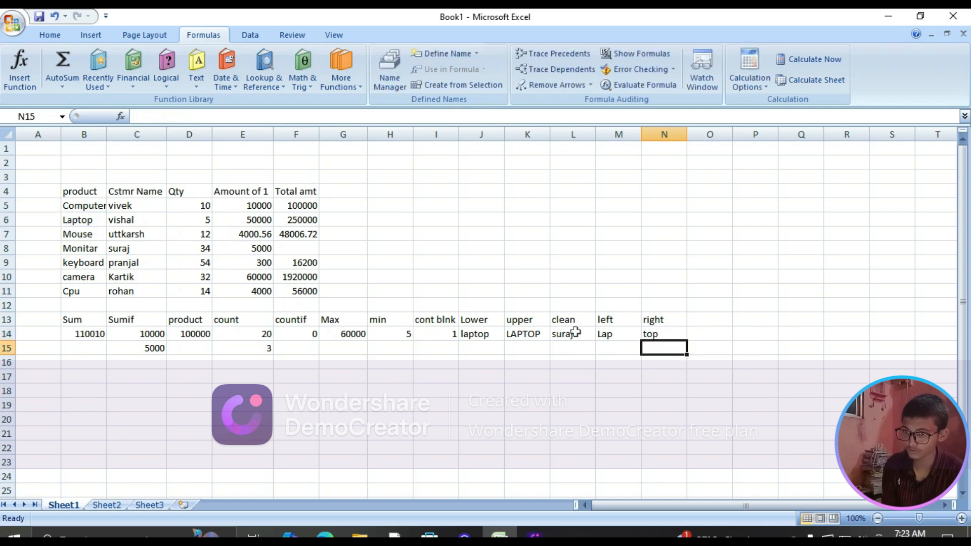
Enter a CONCATENATE formula in cell O13 that joins the product name in B8 with the customer name in C8
{"action": "left_click", "coordinate": [710, 324]}
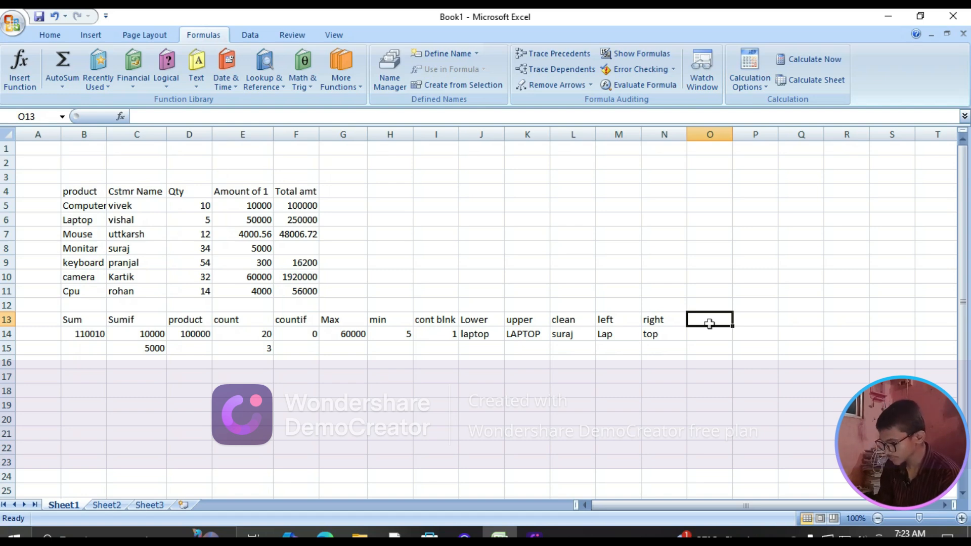
{"action": "type", "text": "="}
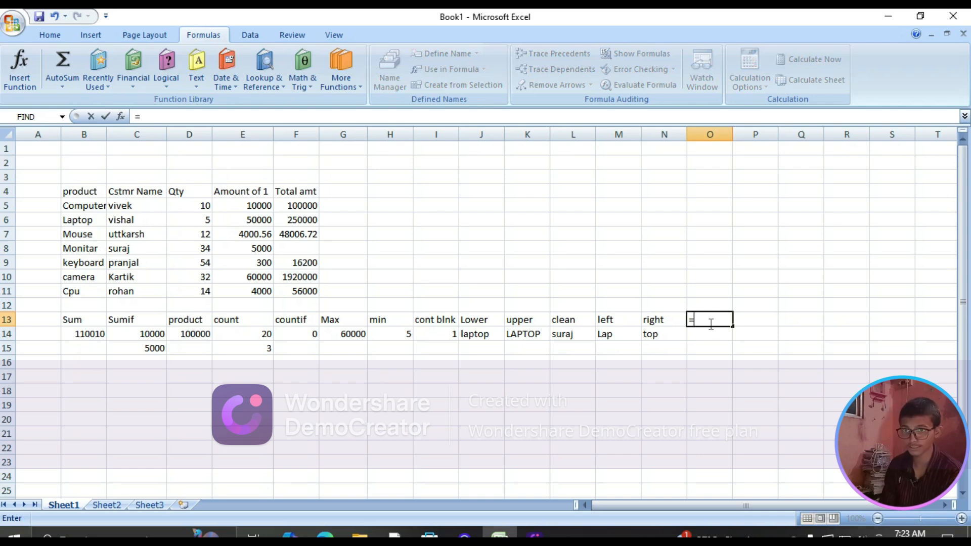
{"action": "type", "text": "co"}
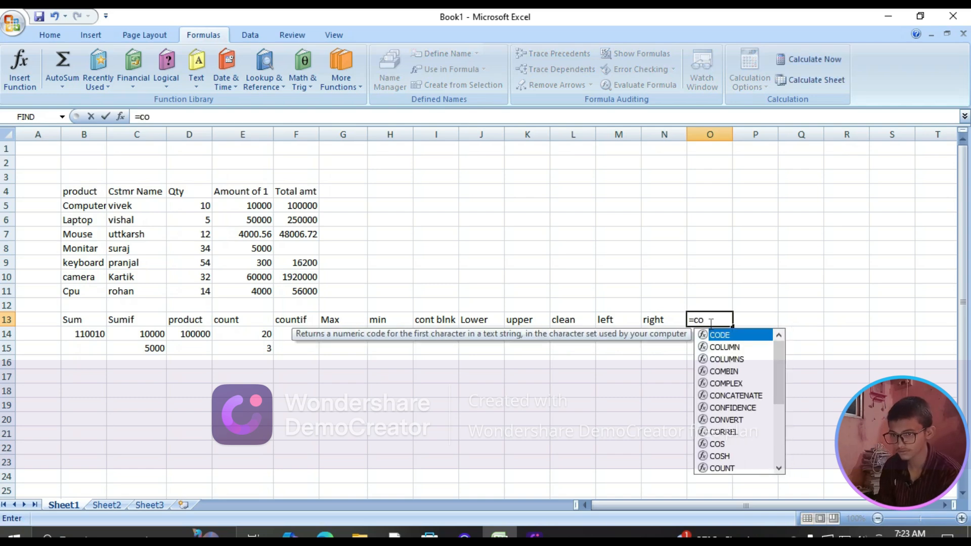
{"action": "type", "text": "ncan"}
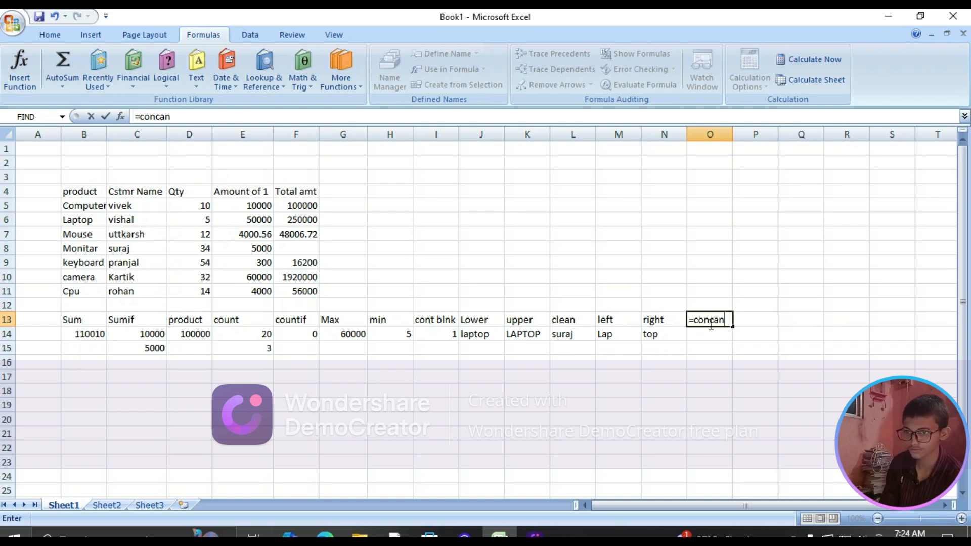
{"action": "key", "text": "BackSpace"}
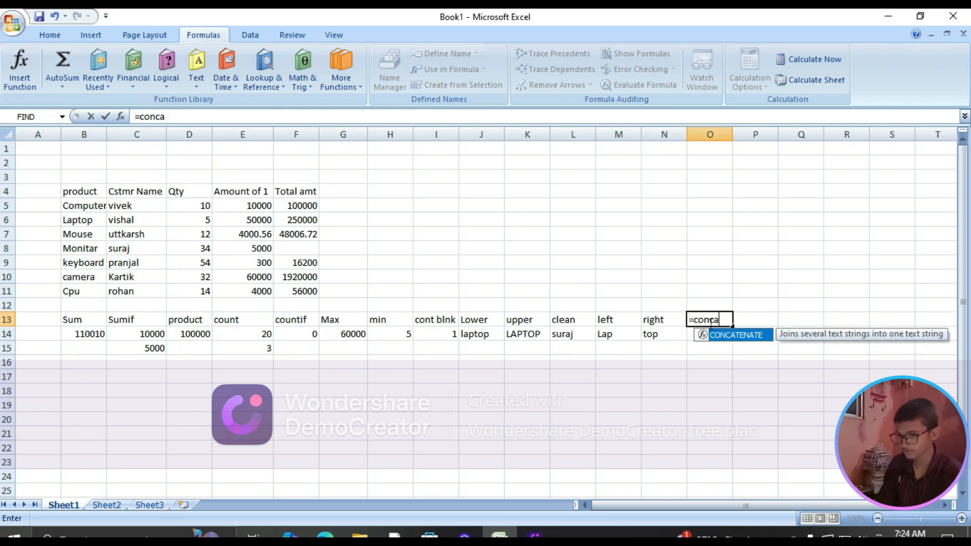
{"action": "key", "text": "Tab"}
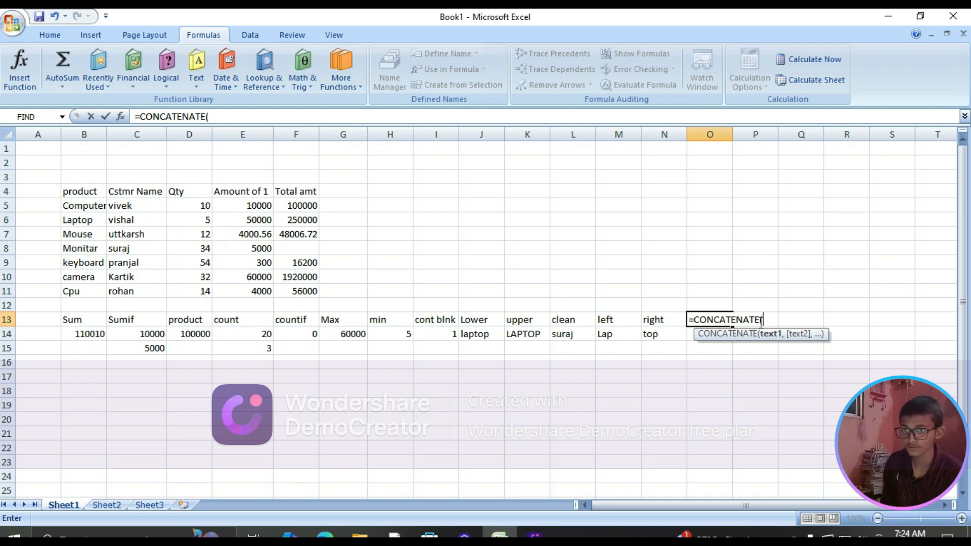
{"action": "left_click", "coordinate": [94, 248]}
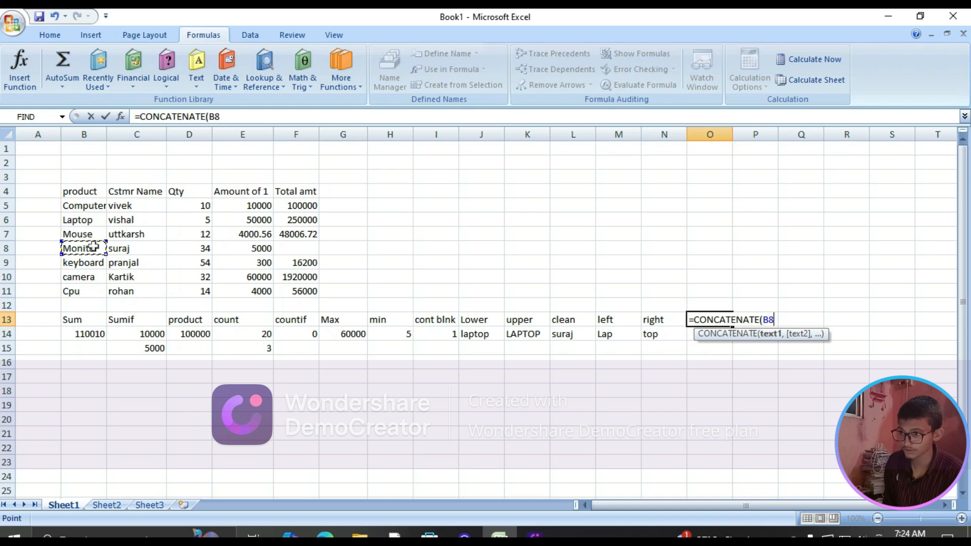
{"action": "type", "text": ","}
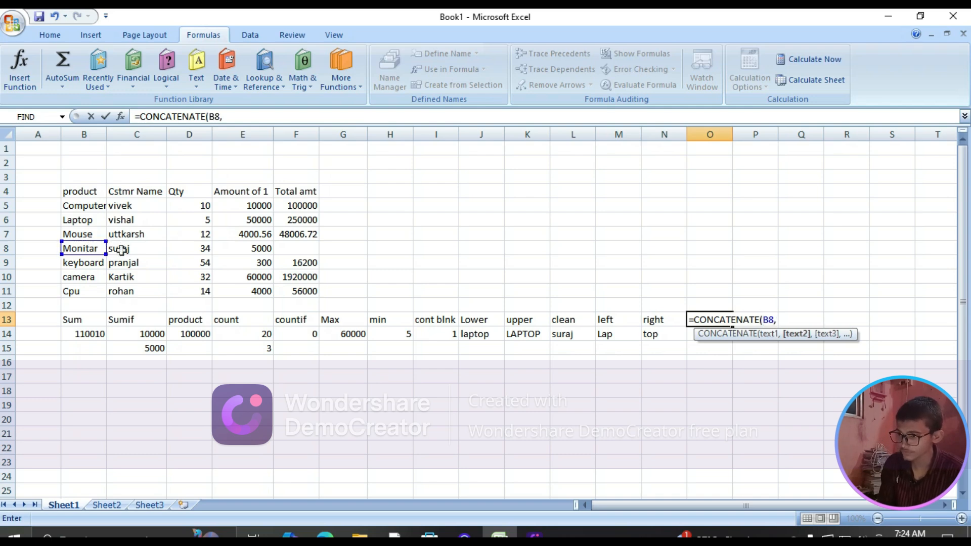
{"action": "left_click", "coordinate": [122, 250]}
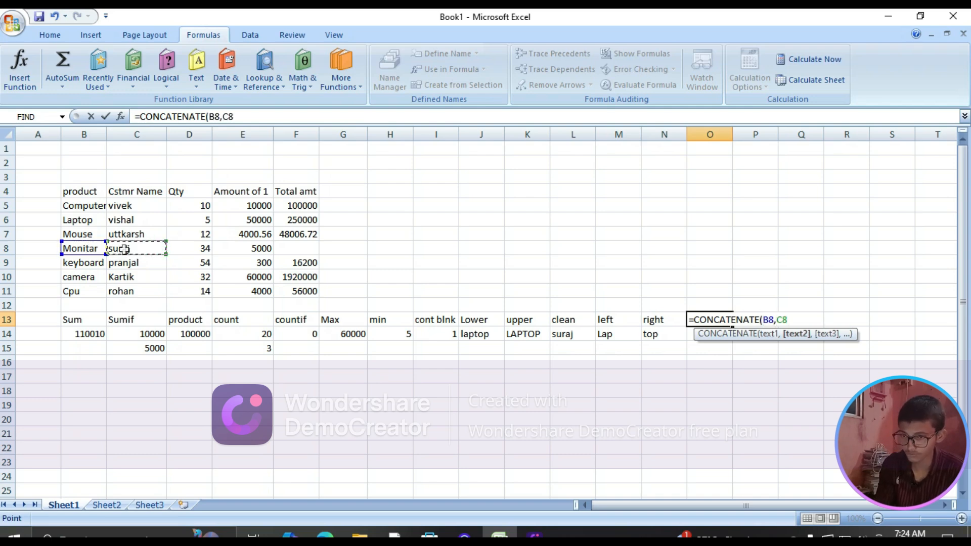
{"action": "key", "text": "Return"}
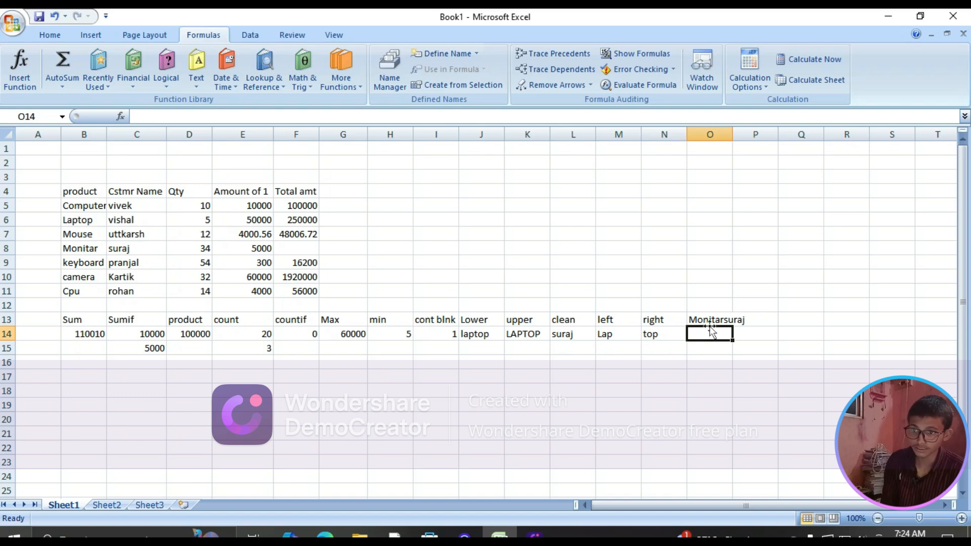
Widen column O so the joined text in O13 fits within its cell
{"action": "left_click", "coordinate": [737, 322]}
{"action": "left_click", "coordinate": [717, 148]}
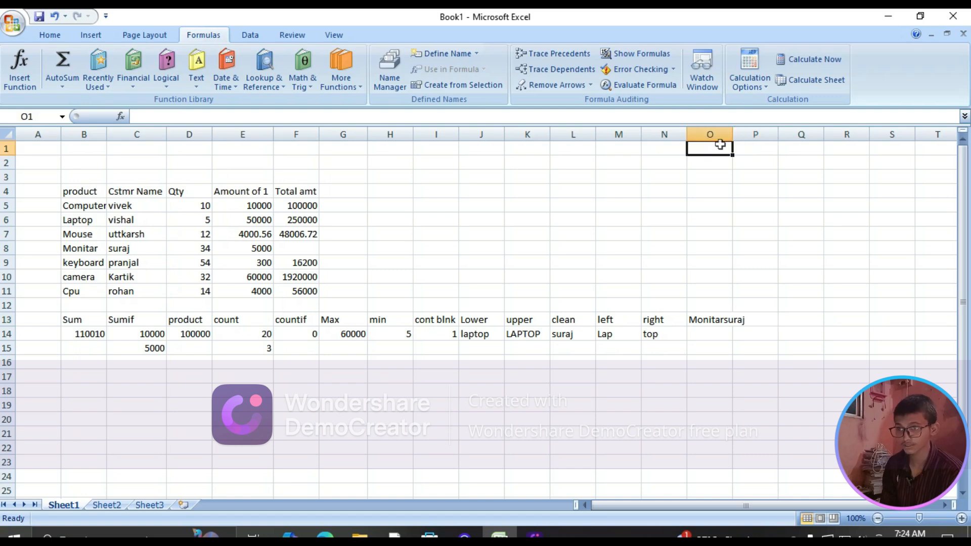
{"action": "left_click_drag", "start_coordinate": [732, 136], "coordinate": [749, 140]}
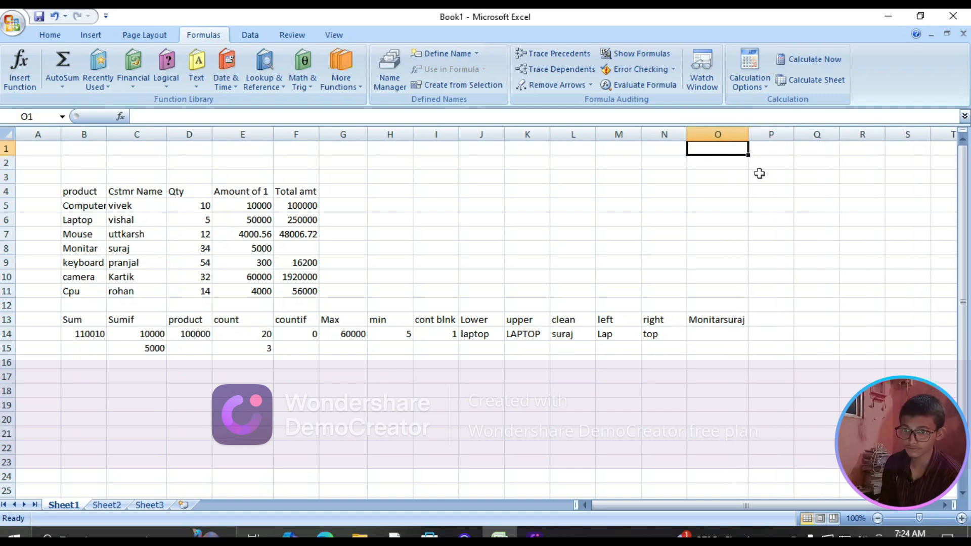
Enter a DOLLAR formula in cell P13 that converts the keyboard amount in E9 to currency text
{"action": "left_click", "coordinate": [767, 317]}
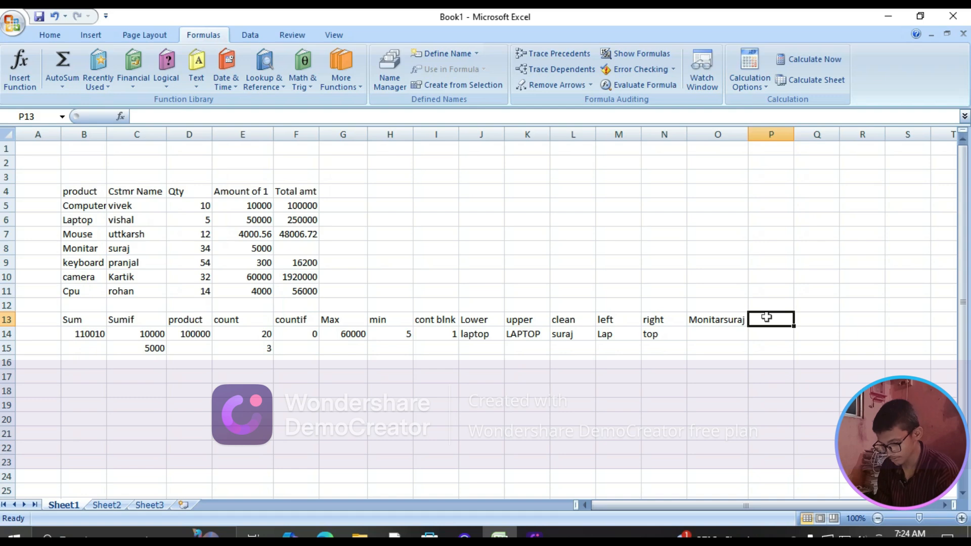
{"action": "type", "text": "=mi"}
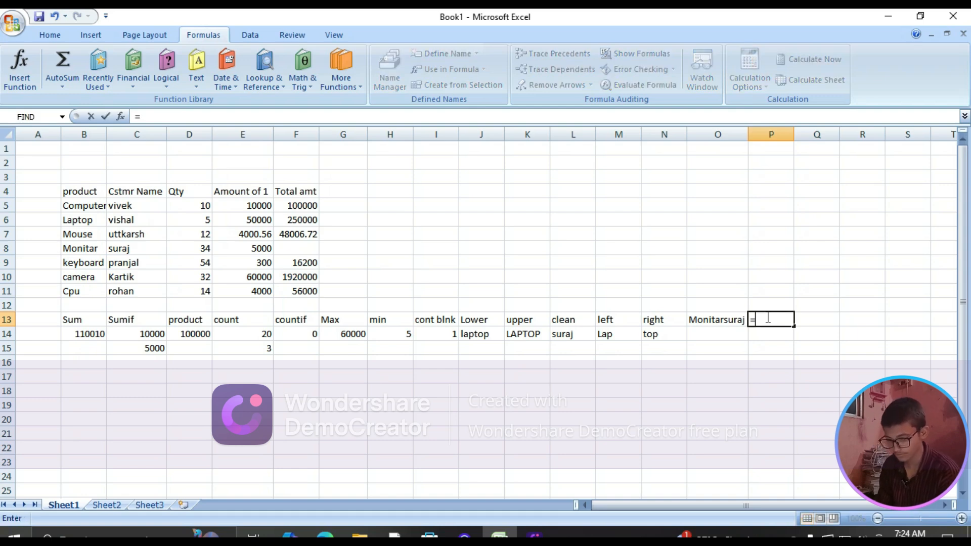
{"action": "type", "text": "d"}
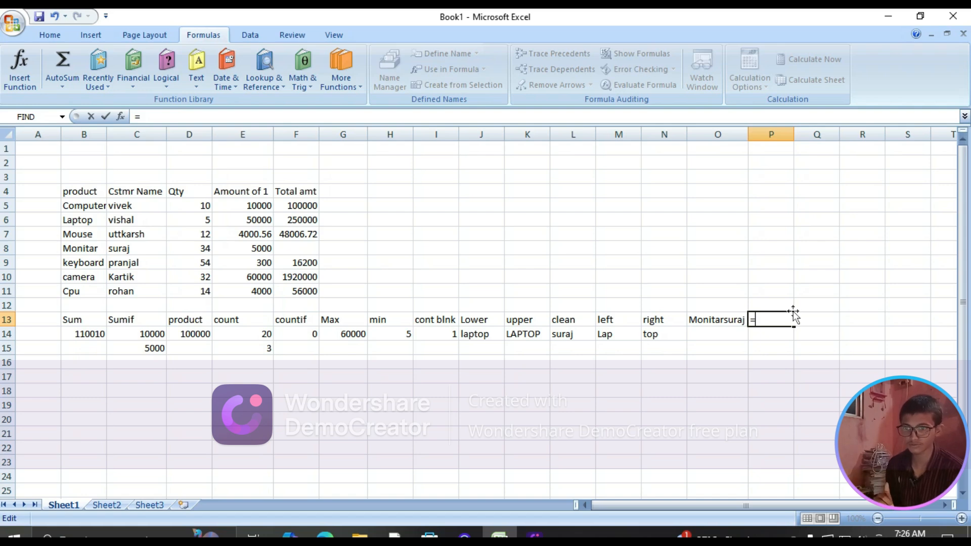
{"action": "type", "text": "dola"}
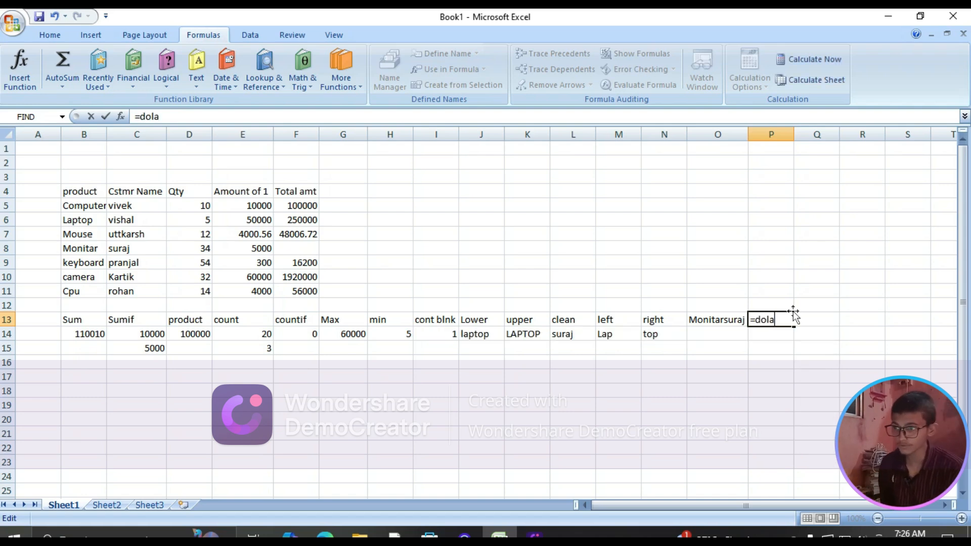
{"action": "key", "text": "BackSpace"}
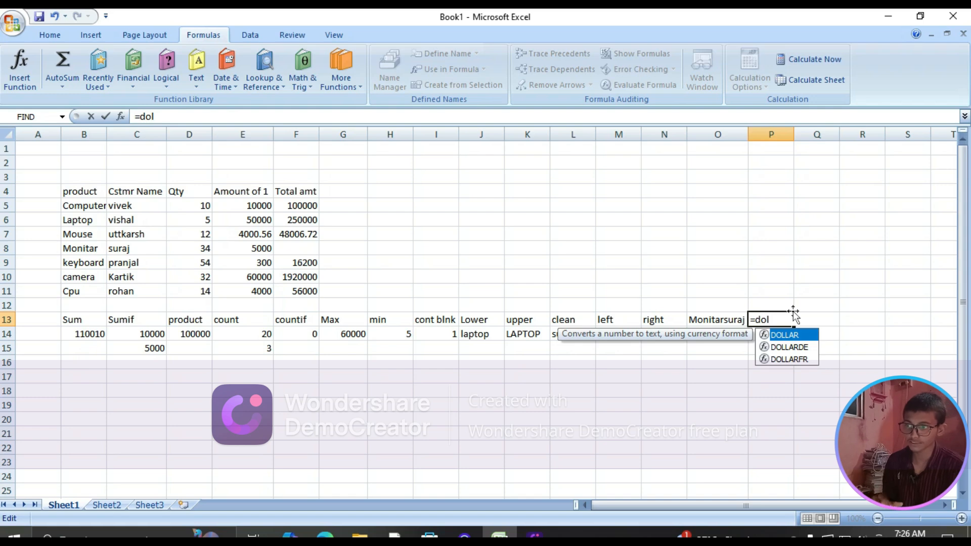
{"action": "type", "text": "lar"}
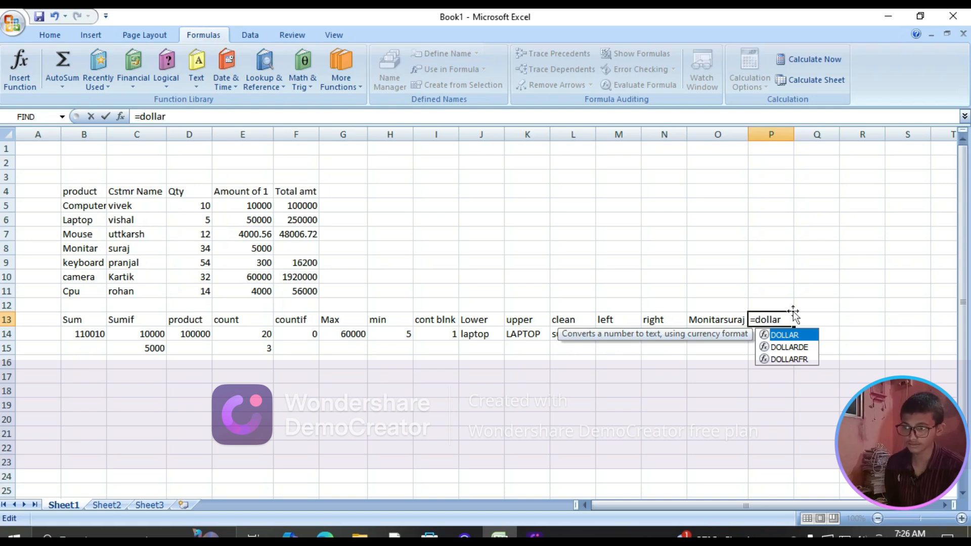
{"action": "key", "text": "Tab"}
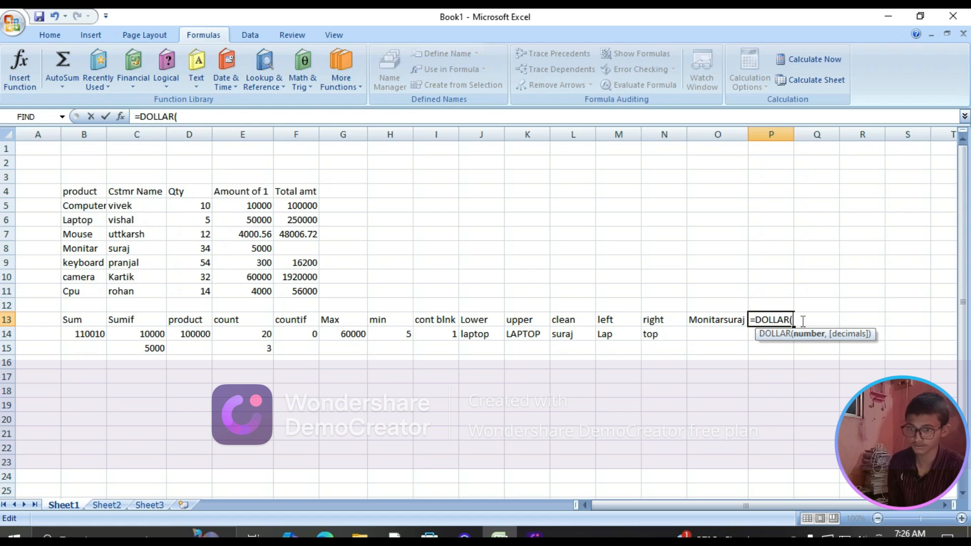
{"action": "left_click", "coordinate": [259, 263]}
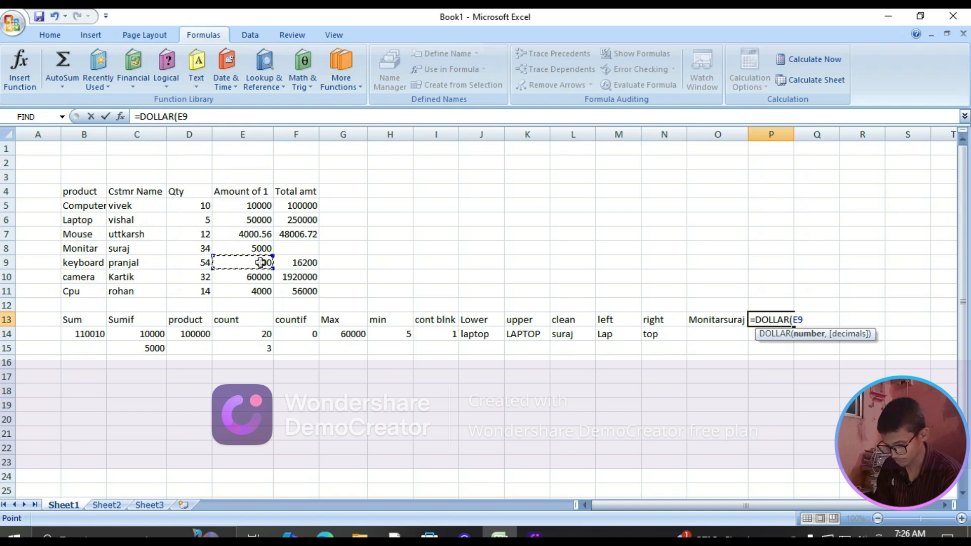
{"action": "key", "text": "Return"}
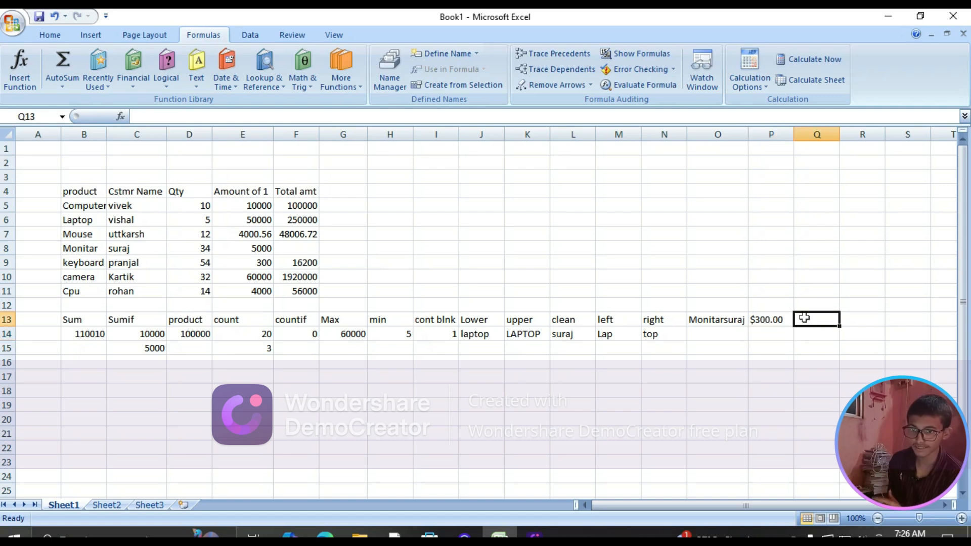
Enter a ROUNDDOWN formula in cell Q13 that rounds the mouse amount in E7 down to 1 decimal digit
{"action": "type", "text": "="}
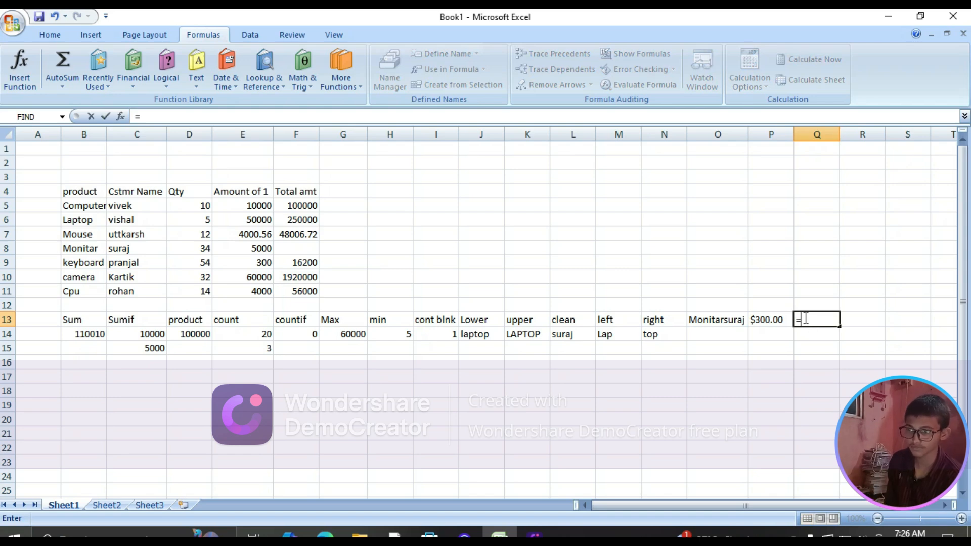
{"action": "type", "text": "round"}
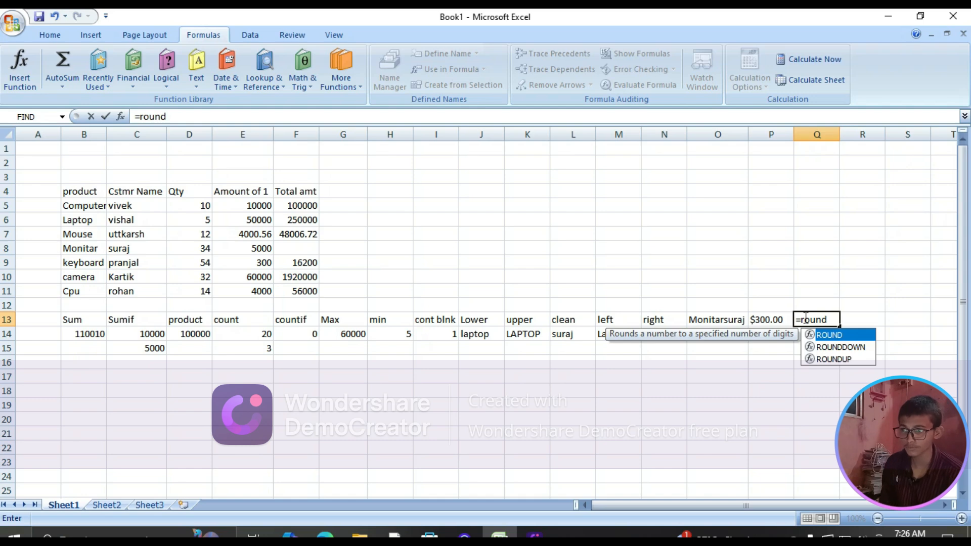
{"action": "key", "text": "Down"}
{"action": "key", "text": "Tab"}
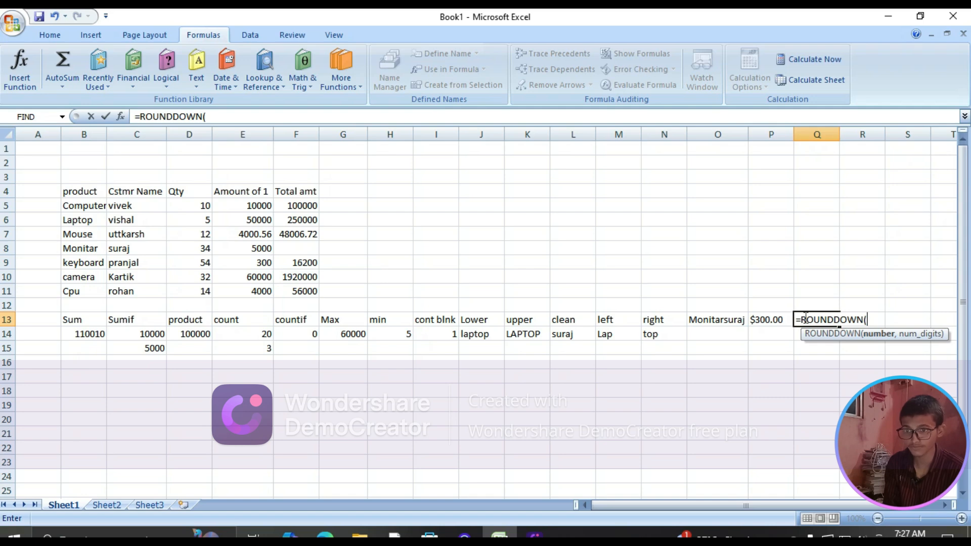
{"action": "left_click", "coordinate": [255, 235]}
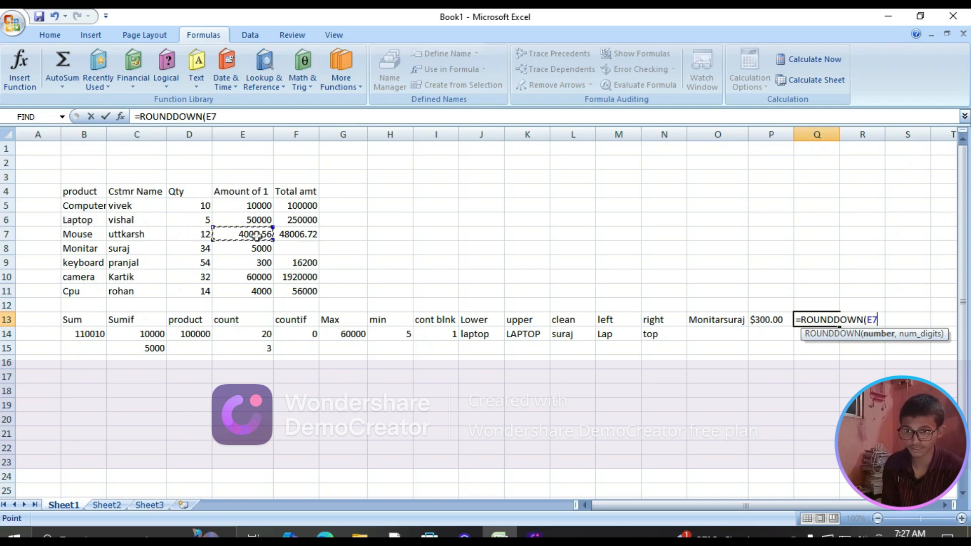
{"action": "type", "text": ","}
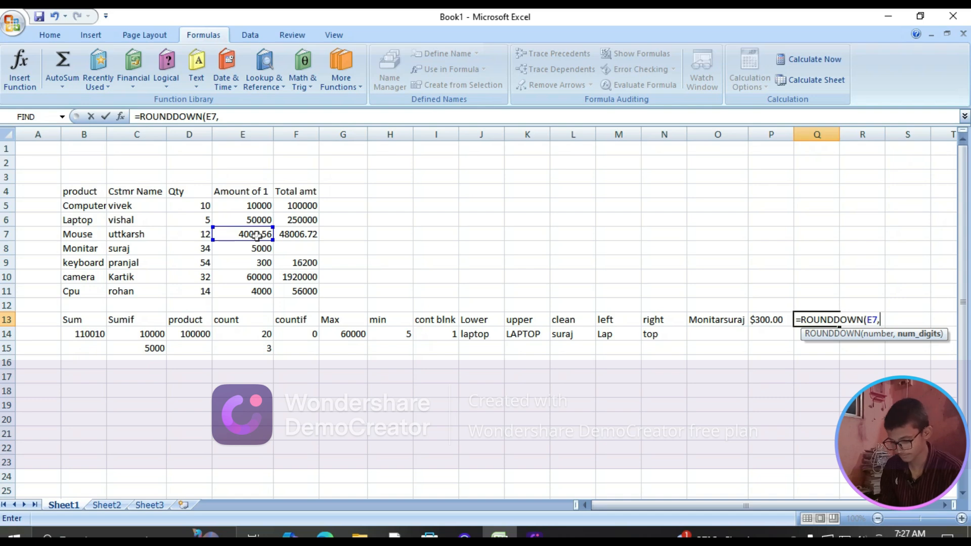
{"action": "type", "text": "1"}
{"action": "key", "text": "Return"}
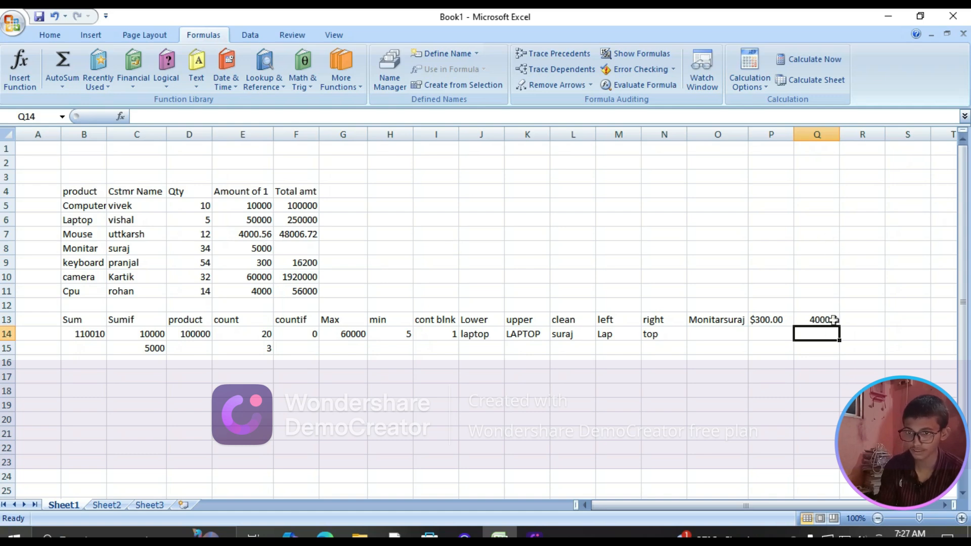
{"action": "left_click", "coordinate": [851, 320]}
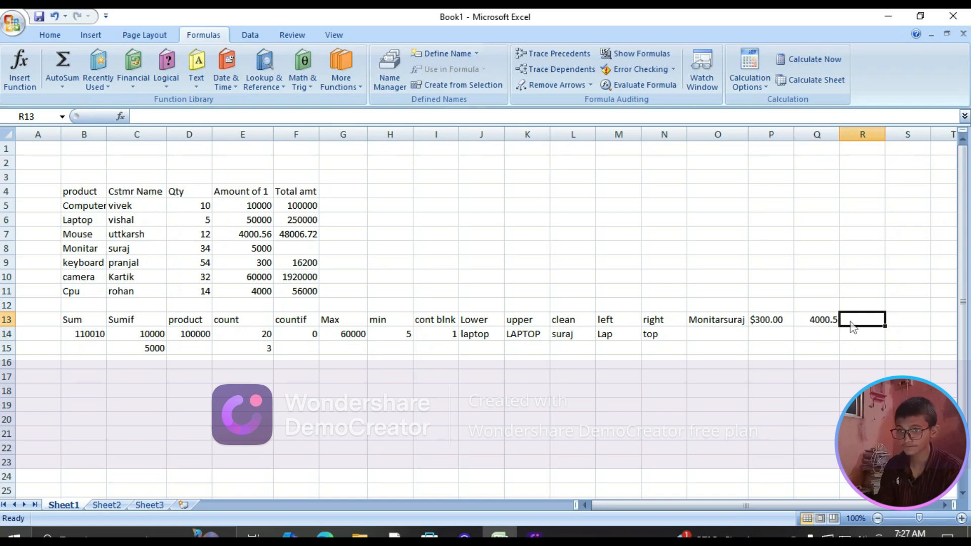
{"action": "type", "text": "="}
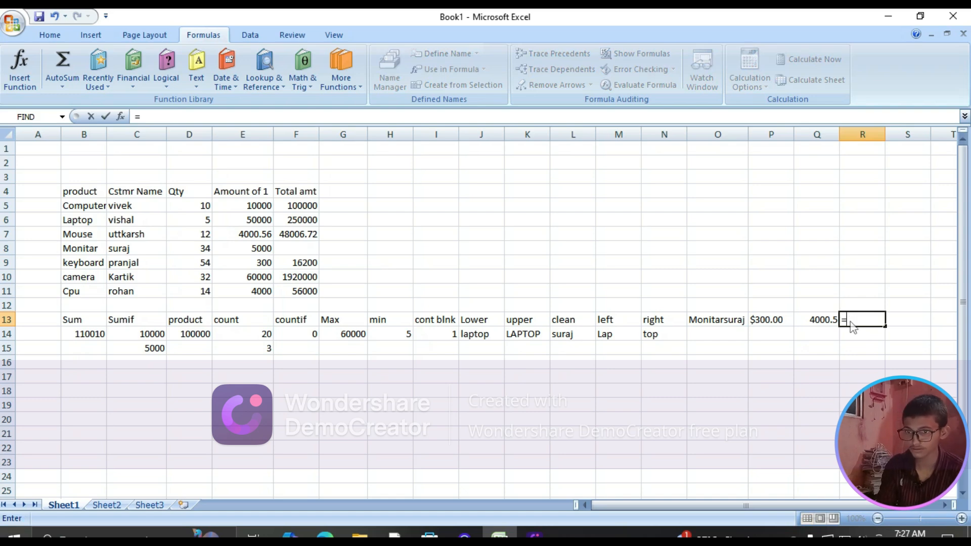
{"action": "key", "text": "Escape"}
Move the ROUNDDOWN formula from Q13 down to Q14 and enter the heading "roundup" in Q13
{"action": "left_click", "coordinate": [831, 320]}
{"action": "left_click_drag", "start_coordinate": [840, 322], "coordinate": [840, 336]}
{"action": "left_click", "coordinate": [824, 322]}
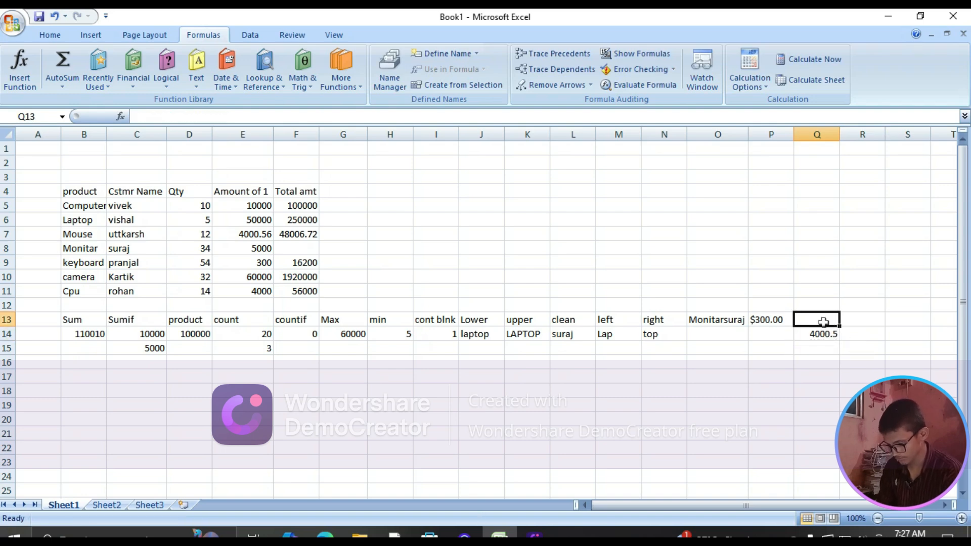
{"action": "type", "text": "rou"}
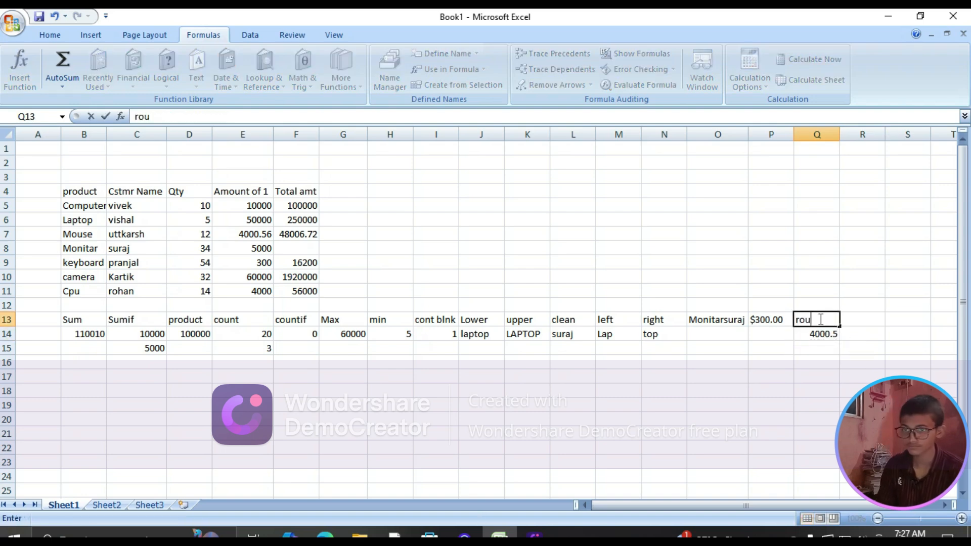
{"action": "type", "text": "ndup"}
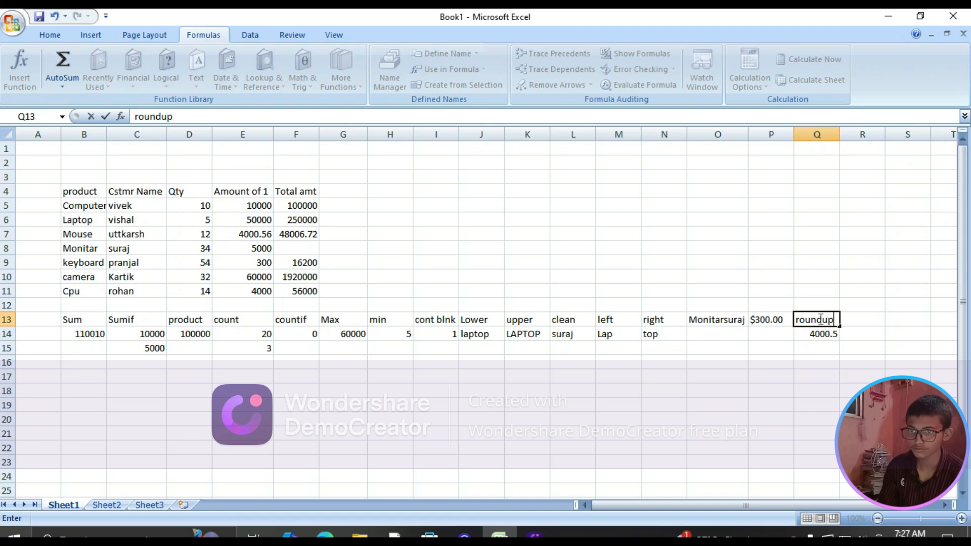
{"action": "key", "text": "Tab"}
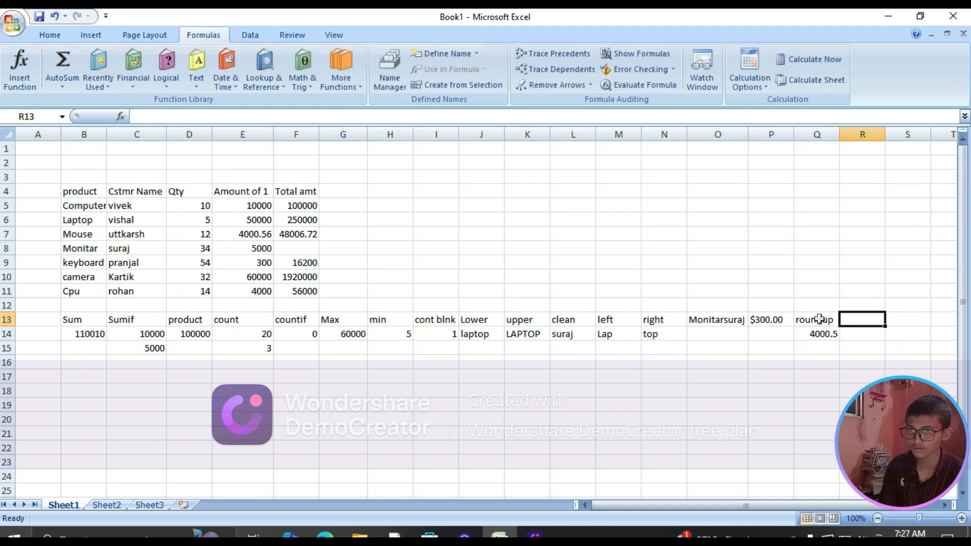
Move the "roundup" heading from Q13 to R13 and select the emptied cell Q13
{"action": "left_click", "coordinate": [819, 320]}
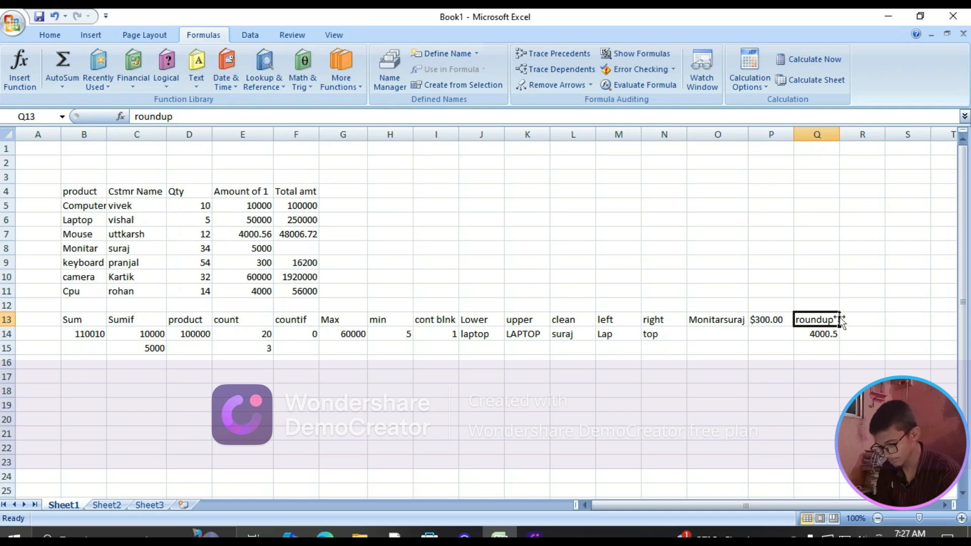
{"action": "left_click_drag", "start_coordinate": [840, 320], "coordinate": [860, 320]}
{"action": "left_click", "coordinate": [829, 319]}
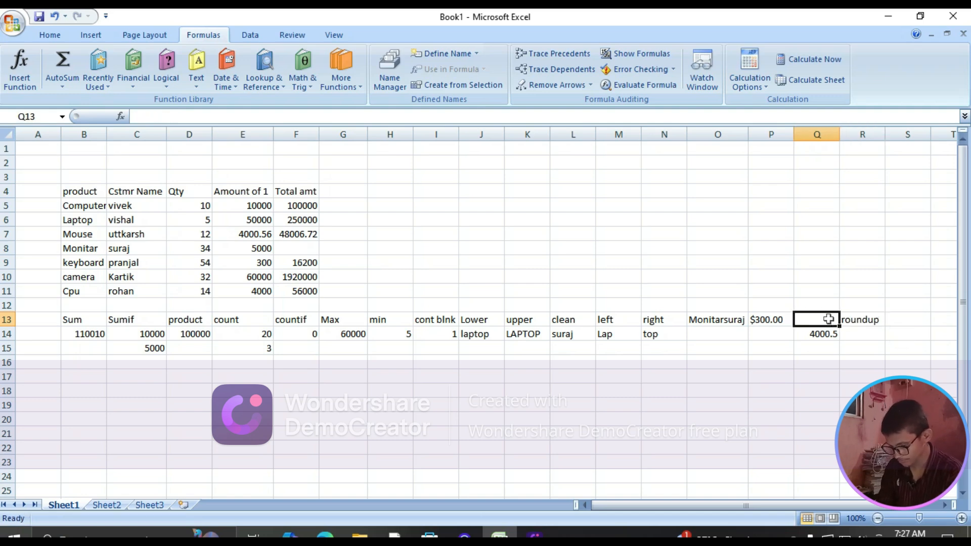
Enter the heading "rounddown" in cell Q13 and widen column Q to fit it
{"action": "type", "text": "roun"}
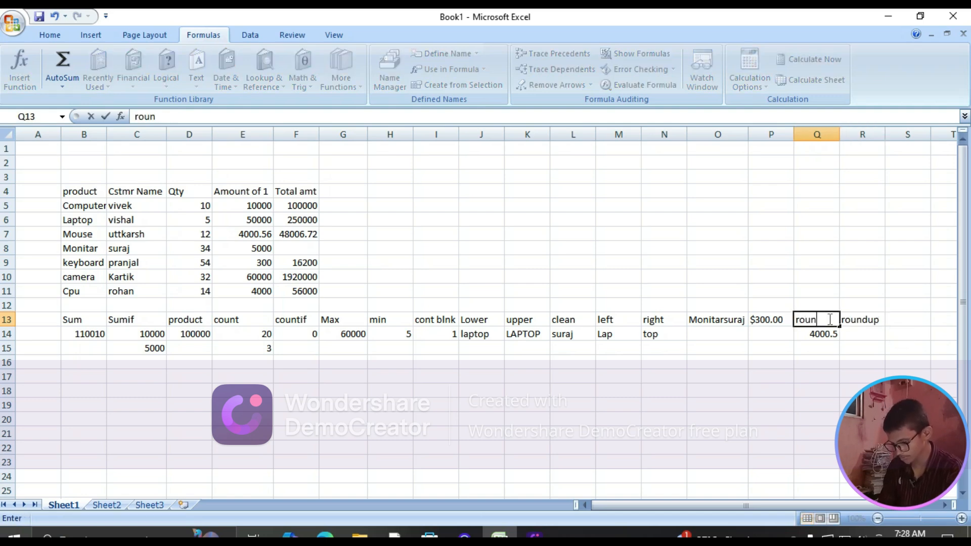
{"action": "type", "text": "ddown"}
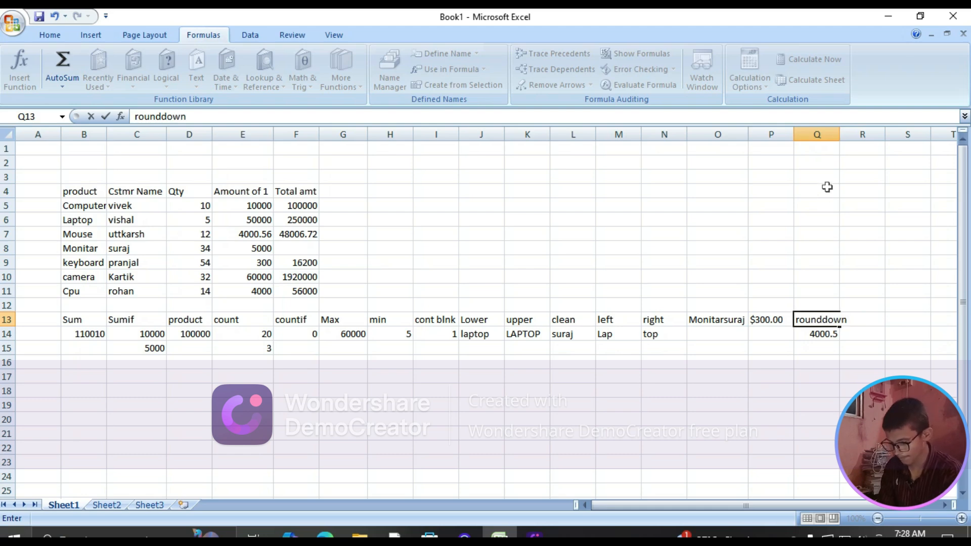
{"action": "left_click", "coordinate": [833, 134]}
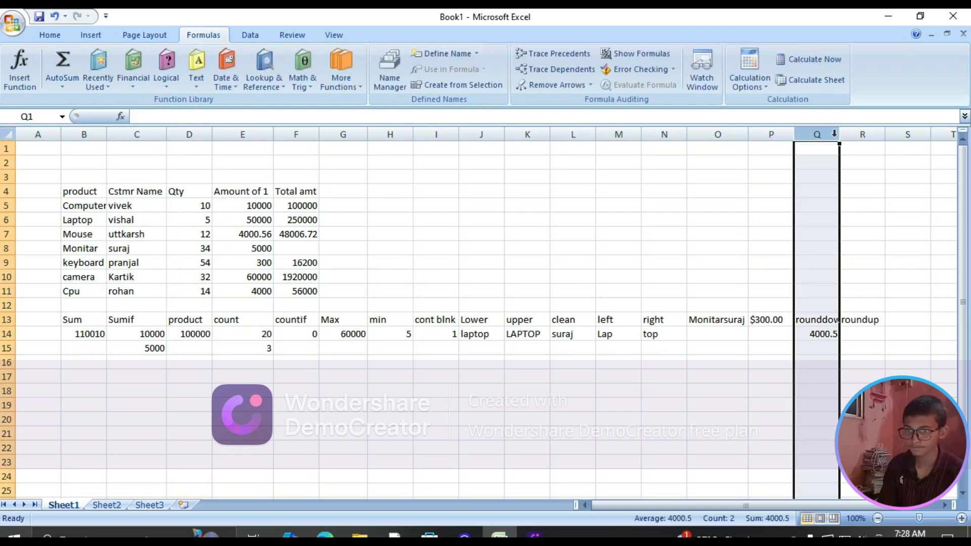
{"action": "left_click_drag", "start_coordinate": [842, 138], "coordinate": [849, 141]}
Enter a ROUNDUP formula in cell R14 that rounds the mouse total in F7 up to 1 decimal digit
{"action": "left_click", "coordinate": [875, 333]}
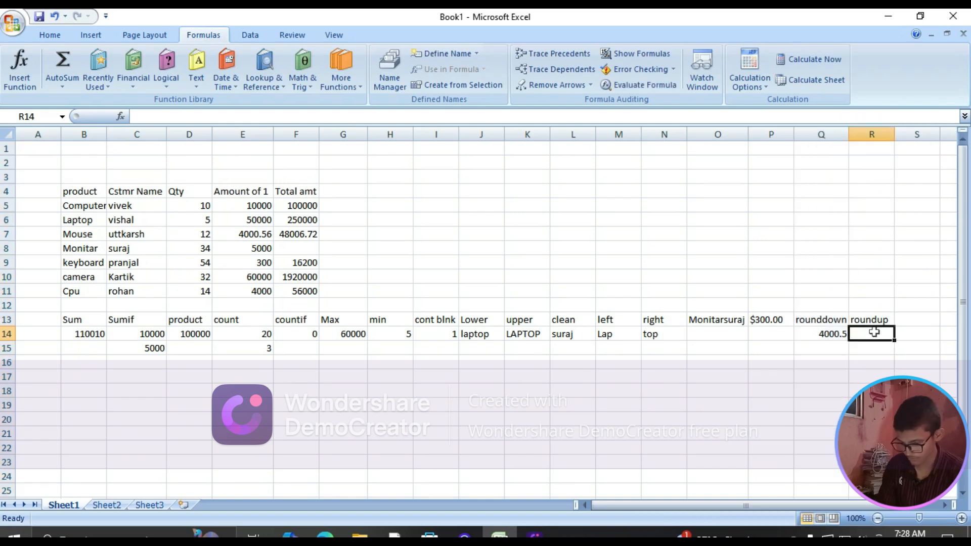
{"action": "type", "text": "="}
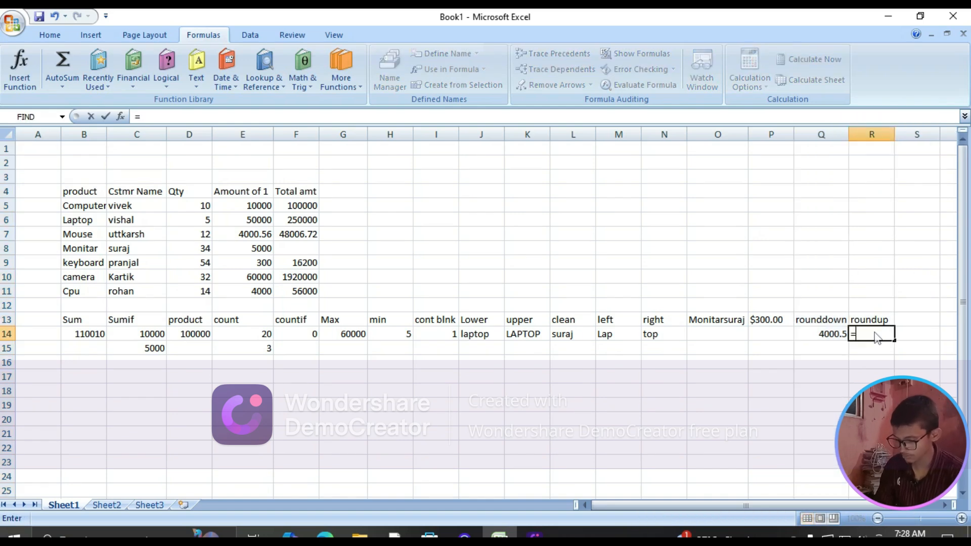
{"action": "type", "text": "round"}
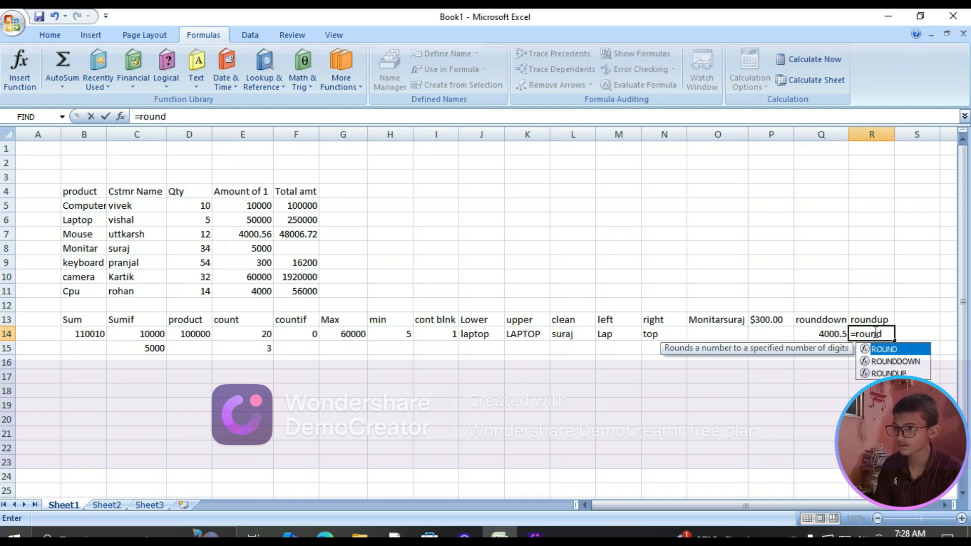
{"action": "key", "text": "Tab"}
{"action": "key", "text": "BackSpace"}
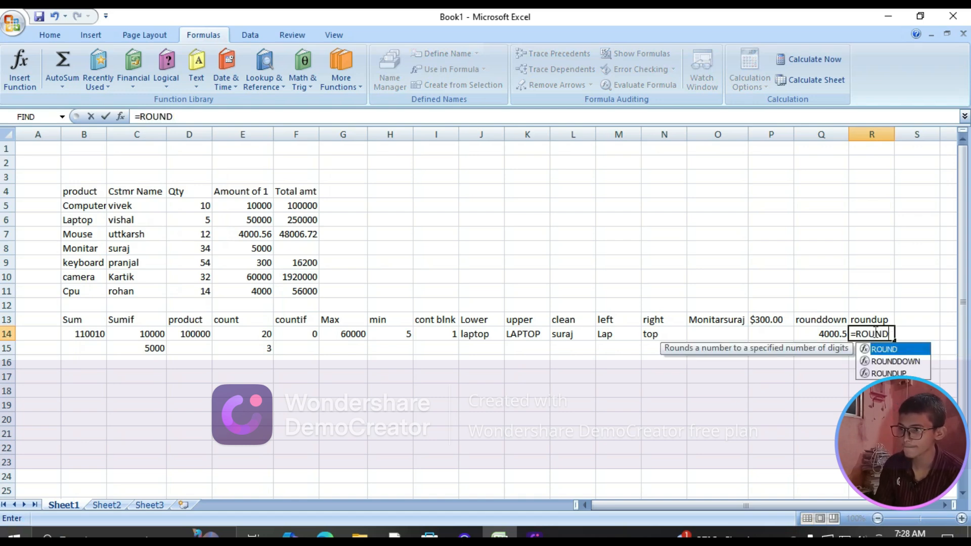
{"action": "type", "text": "up"}
{"action": "key", "text": "Tab"}
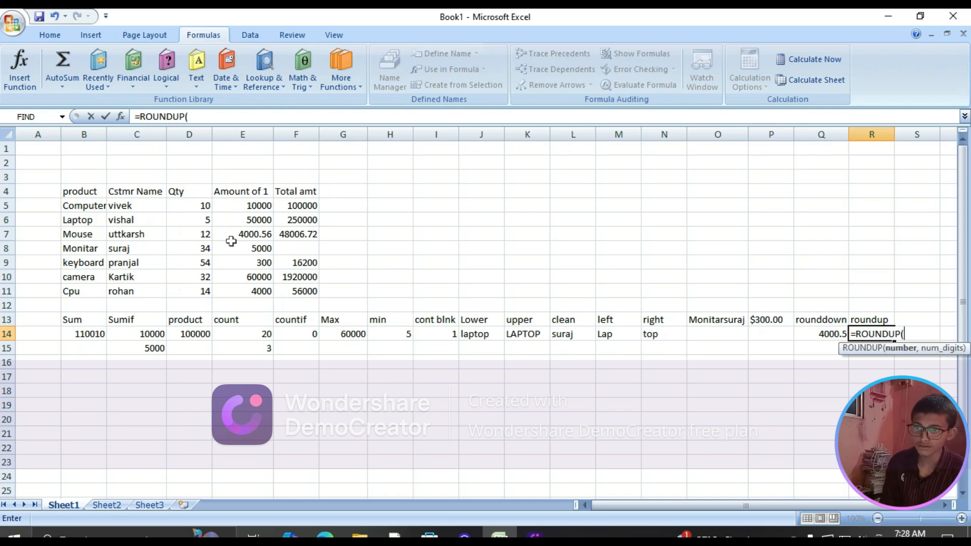
{"action": "left_click", "coordinate": [302, 235]}
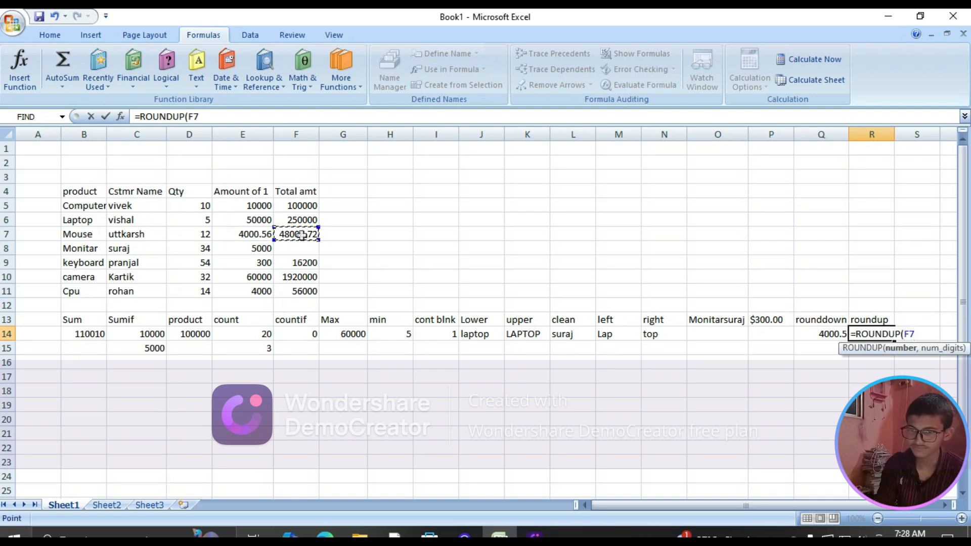
{"action": "type", "text": ","}
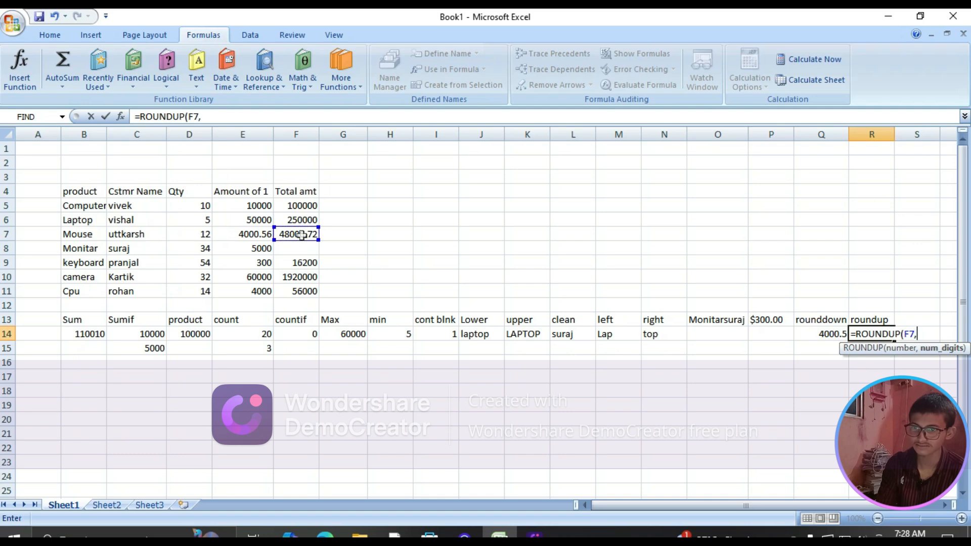
{"action": "type", "text": "1"}
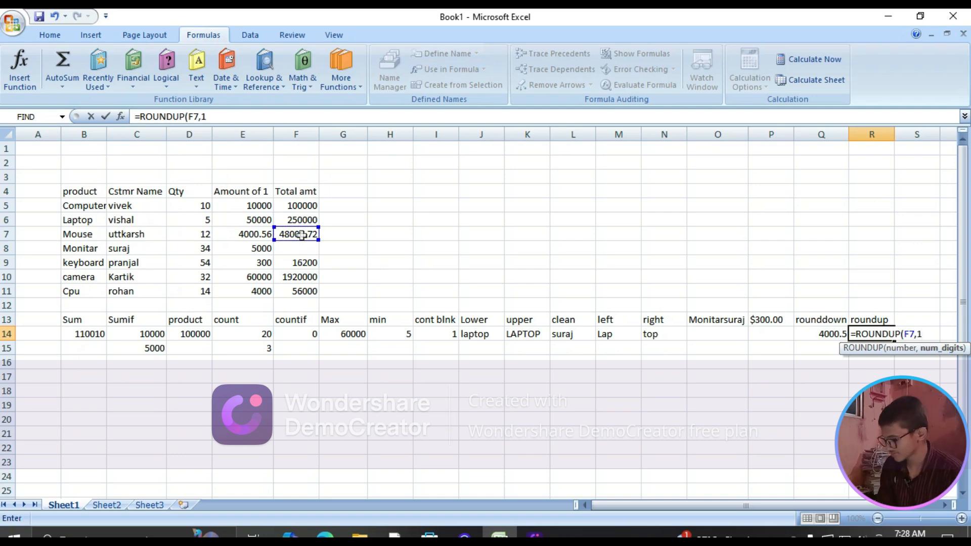
{"action": "key", "text": "Return"}
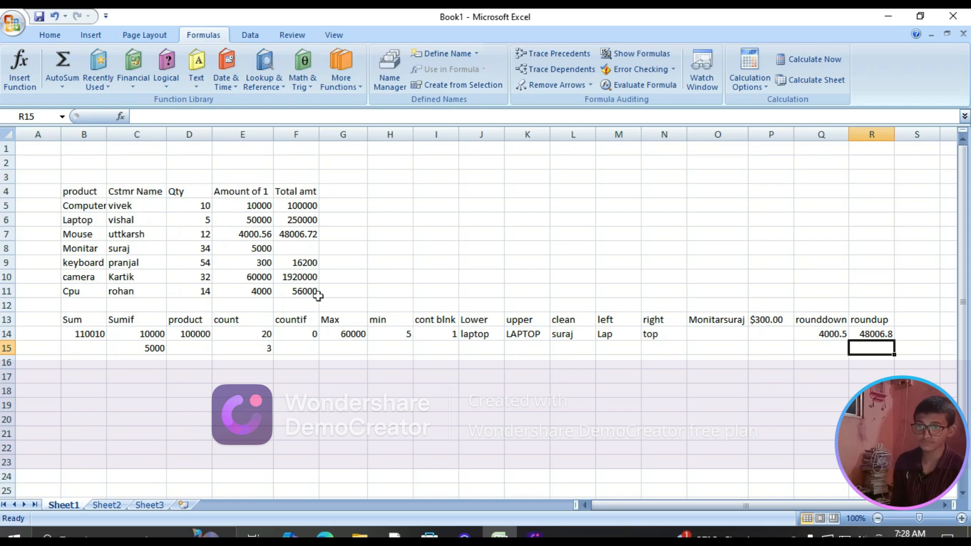
Clear the ROUNDUP formula from R14 and the "roundup" heading from R13
{"action": "left_click", "coordinate": [874, 333]}
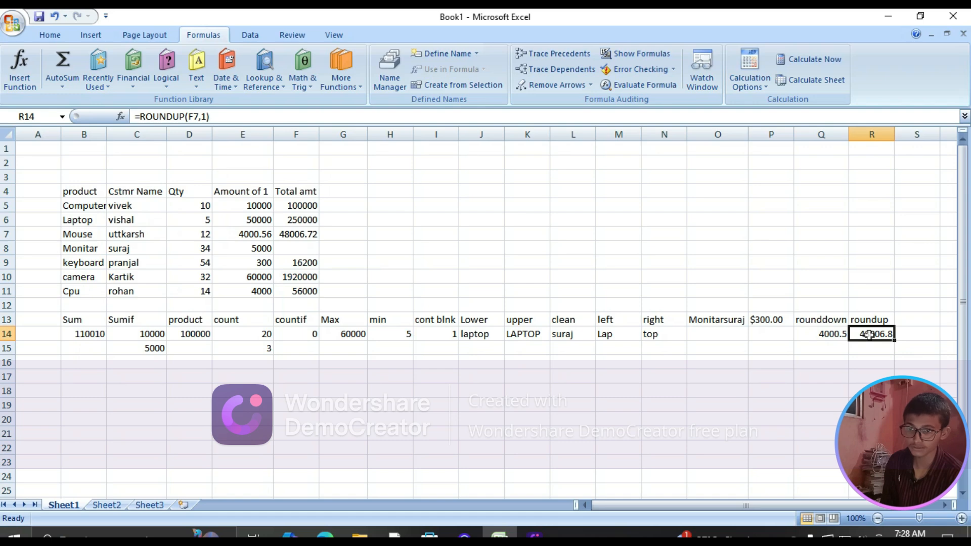
{"action": "key", "text": "Delete"}
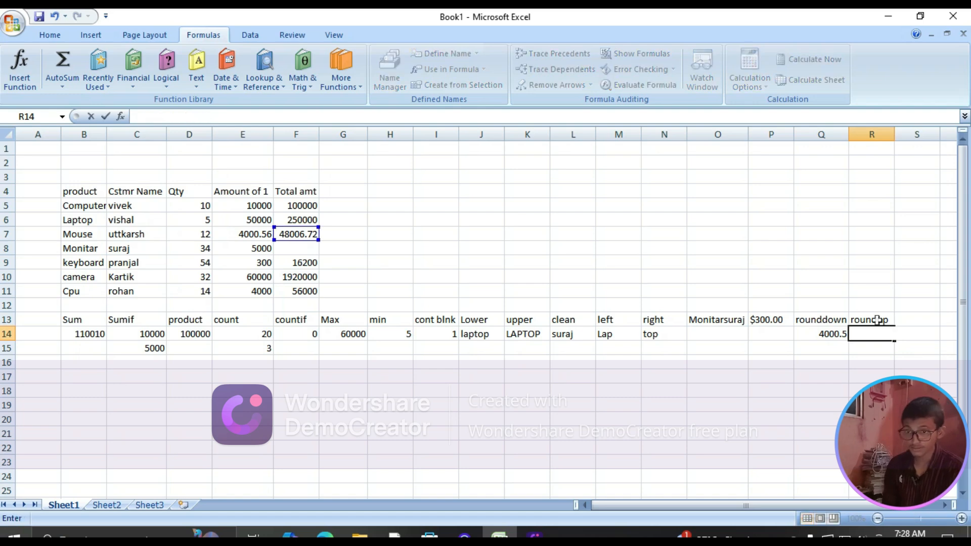
{"action": "left_click", "coordinate": [876, 323]}
{"action": "key", "text": "BackSpace"}
{"action": "key", "text": "Return"}
Enter a NOW formula in cell R13 to return the current date and time
{"action": "left_click", "coordinate": [875, 323]}
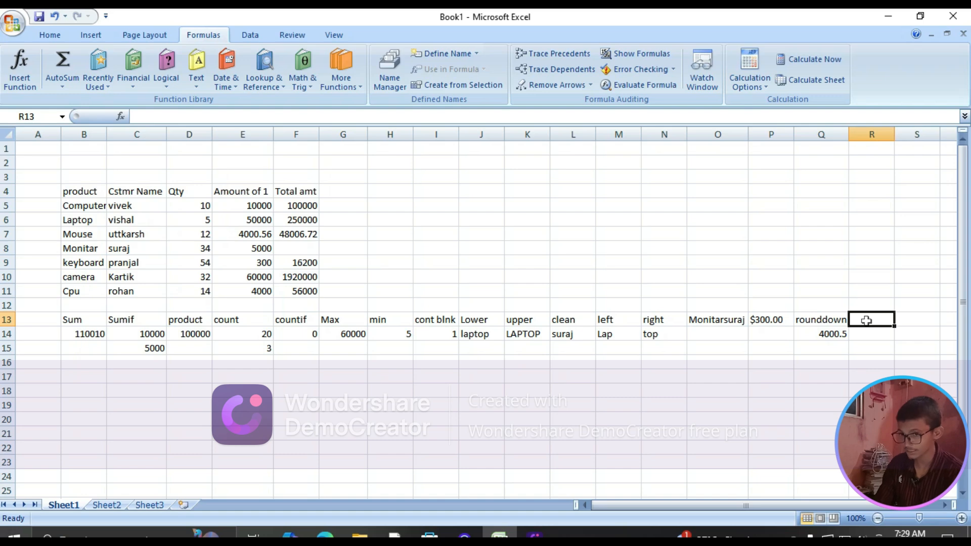
{"action": "type", "text": "="}
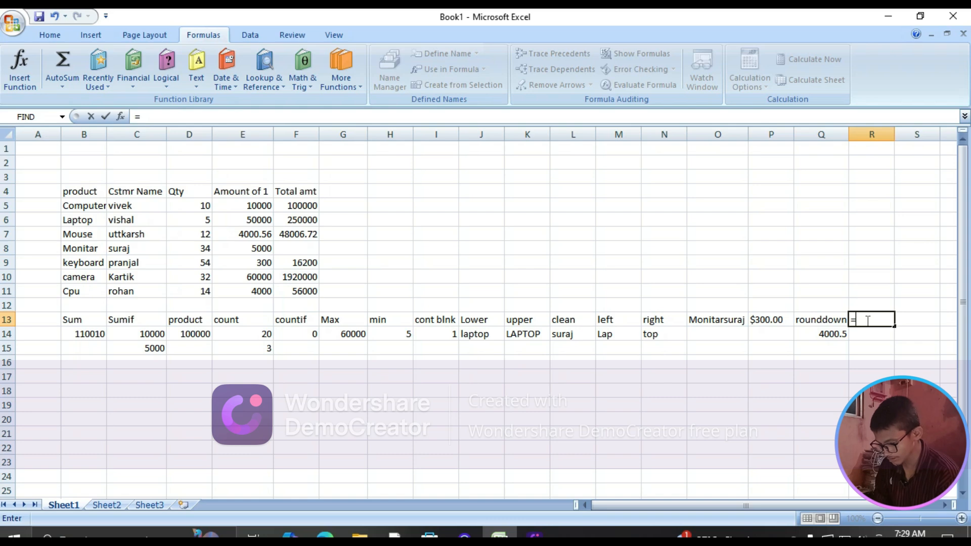
{"action": "type", "text": "now"}
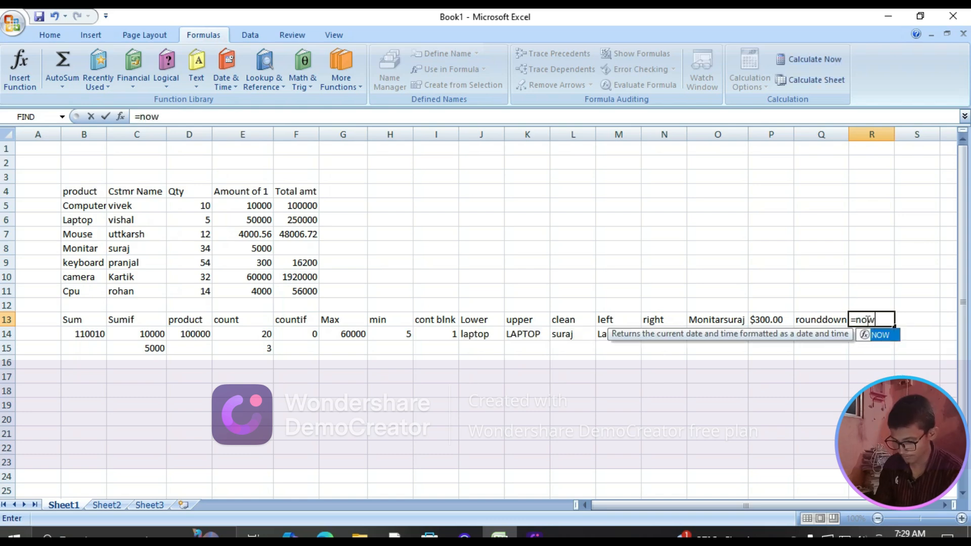
{"action": "key", "text": "Tab"}
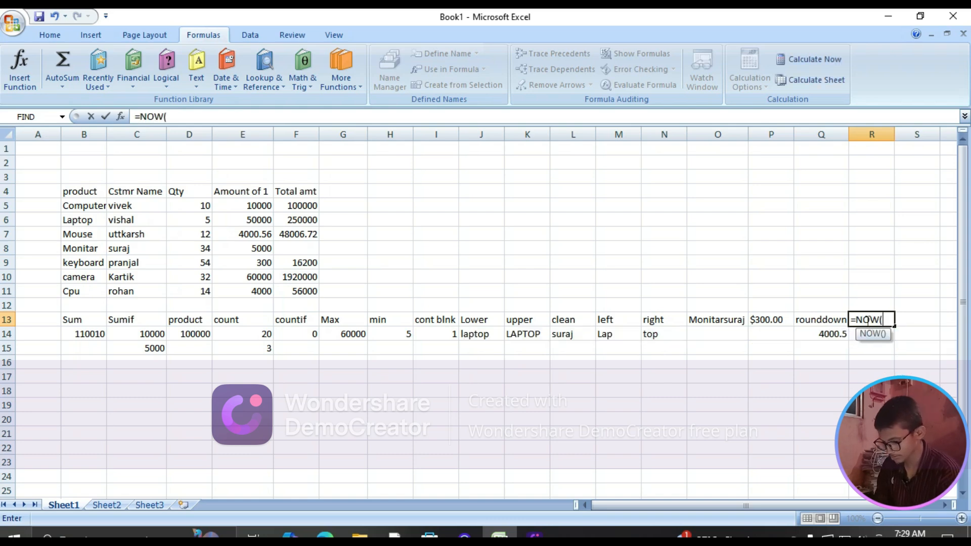
{"action": "key", "text": "Return"}
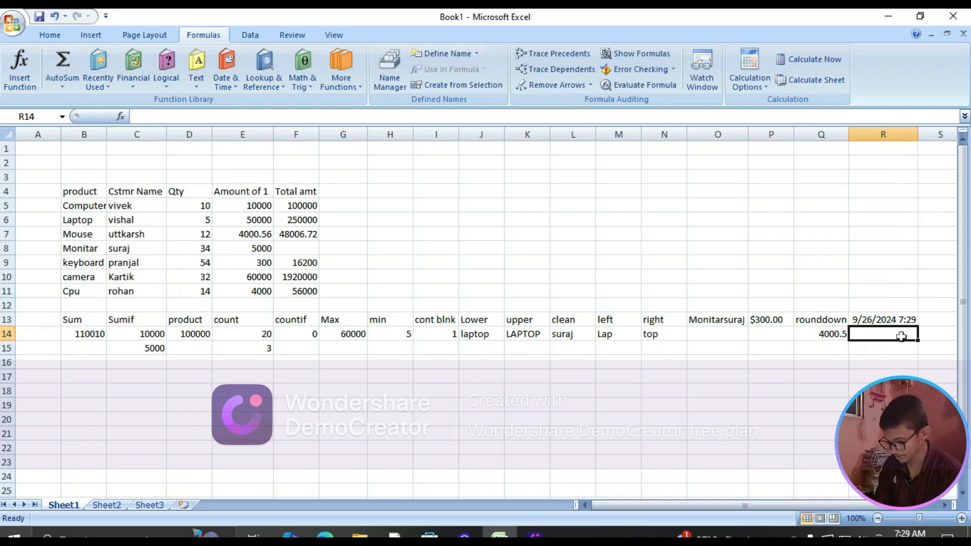
Enter the headings "hour", "mintue" and "second" in cells B18, C18 and D18
{"action": "left_click", "coordinate": [91, 390]}
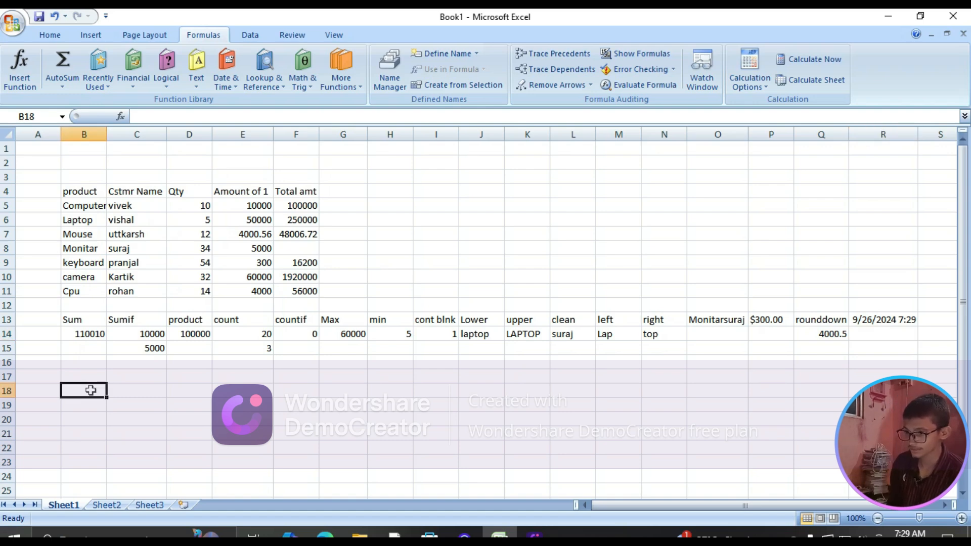
{"action": "type", "text": "hour"}
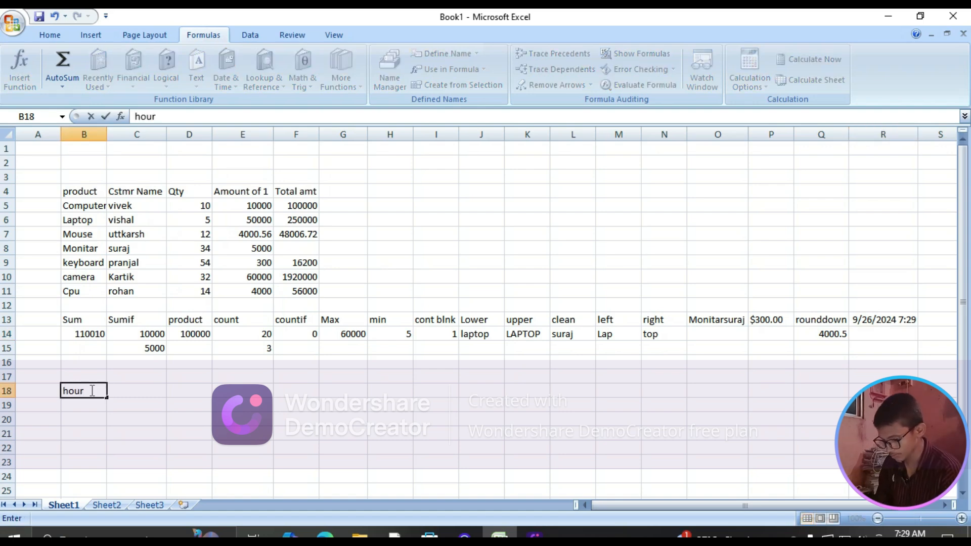
{"action": "key", "text": "Tab"}
{"action": "type", "text": "minu"}
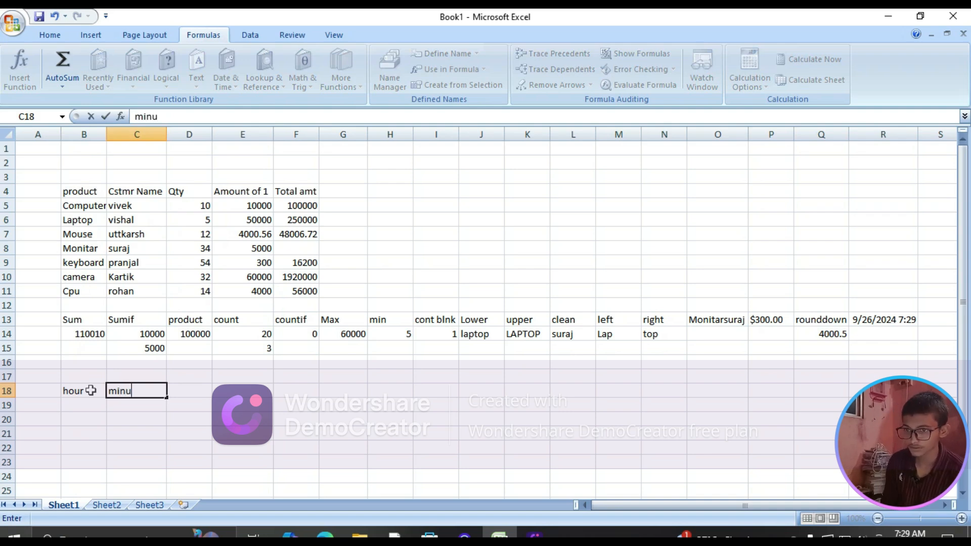
{"action": "key", "text": "BackSpace"}
{"action": "type", "text": "tu"}
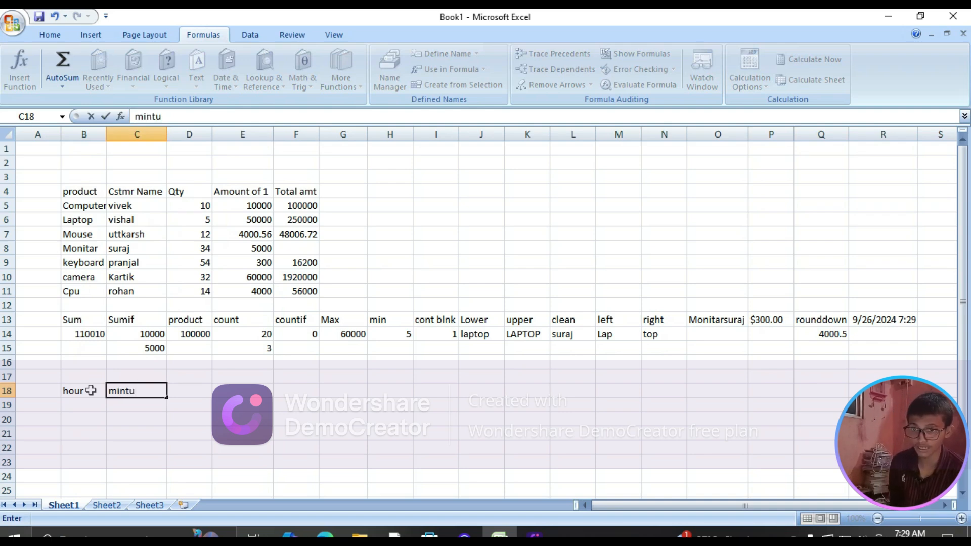
{"action": "type", "text": "e"}
{"action": "key", "text": "Tab"}
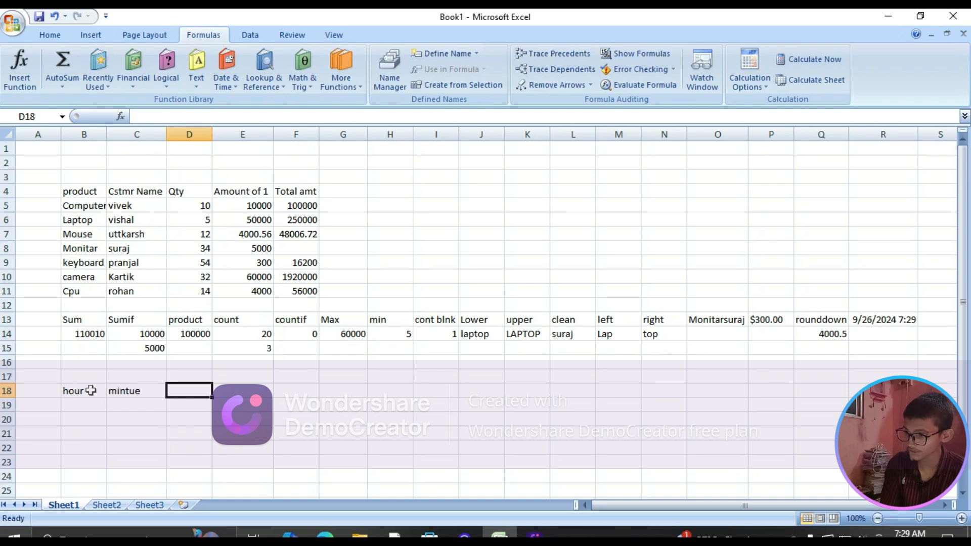
{"action": "type", "text": "second"}
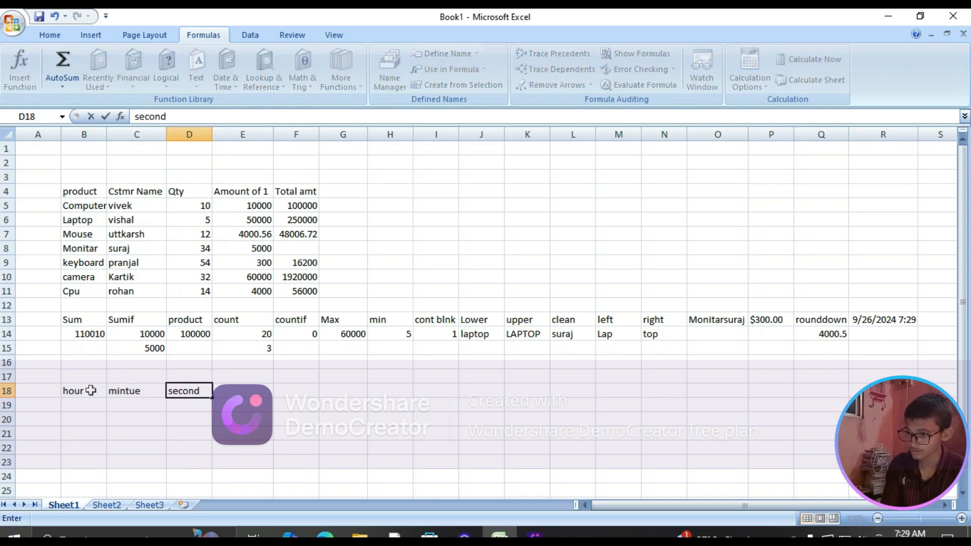
Enter an HOUR formula in cell B19 that extracts the hour from the date and time in R13
{"action": "left_click", "coordinate": [89, 405]}
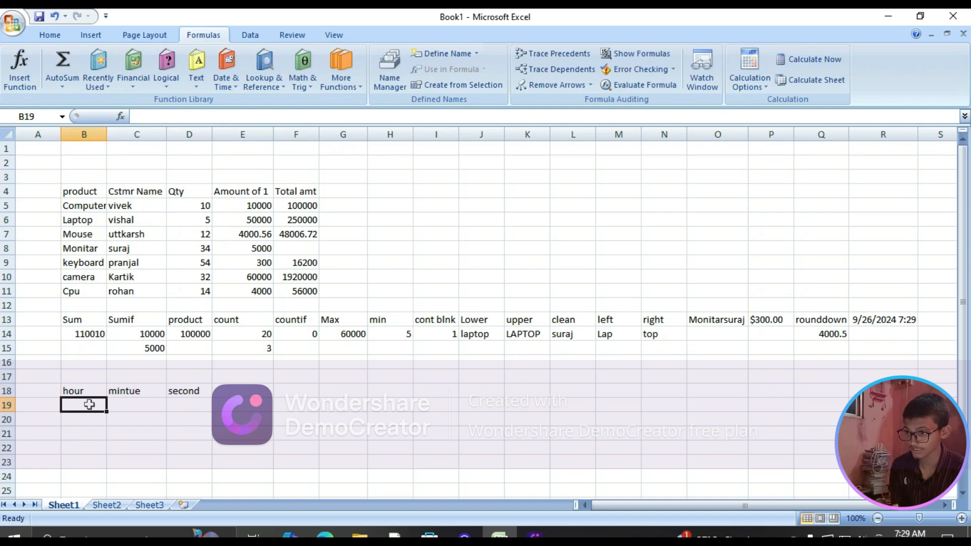
{"action": "type", "text": "=hou"}
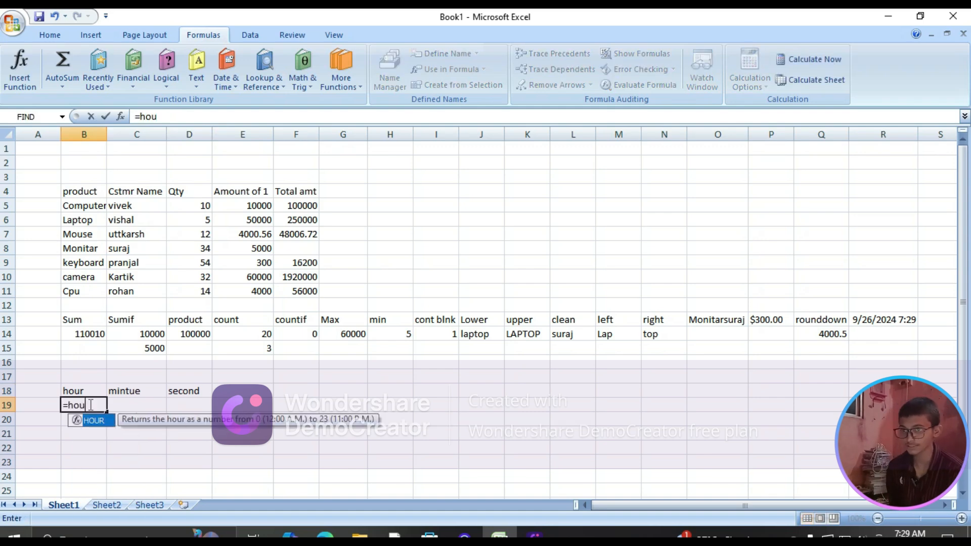
{"action": "type", "text": "r"}
{"action": "key", "text": "Tab"}
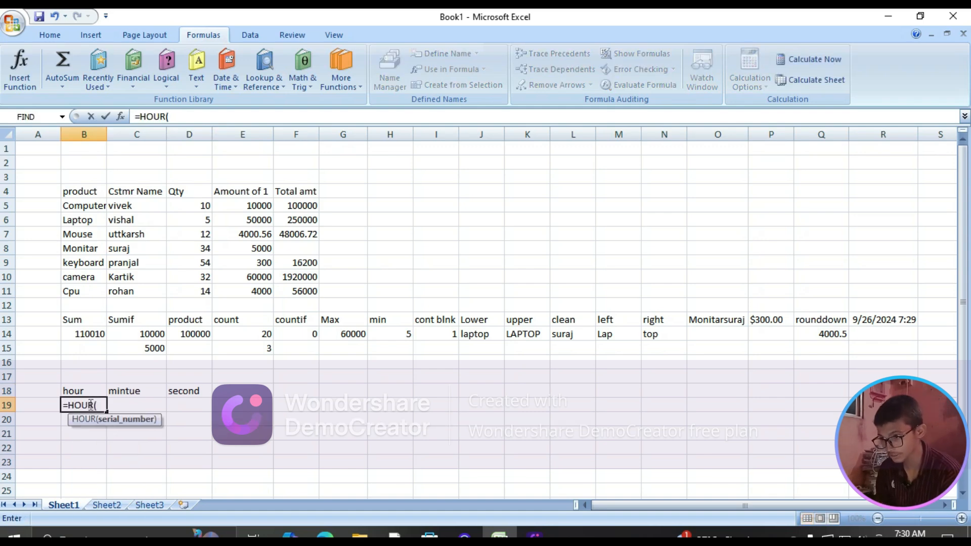
{"action": "left_click", "coordinate": [884, 320]}
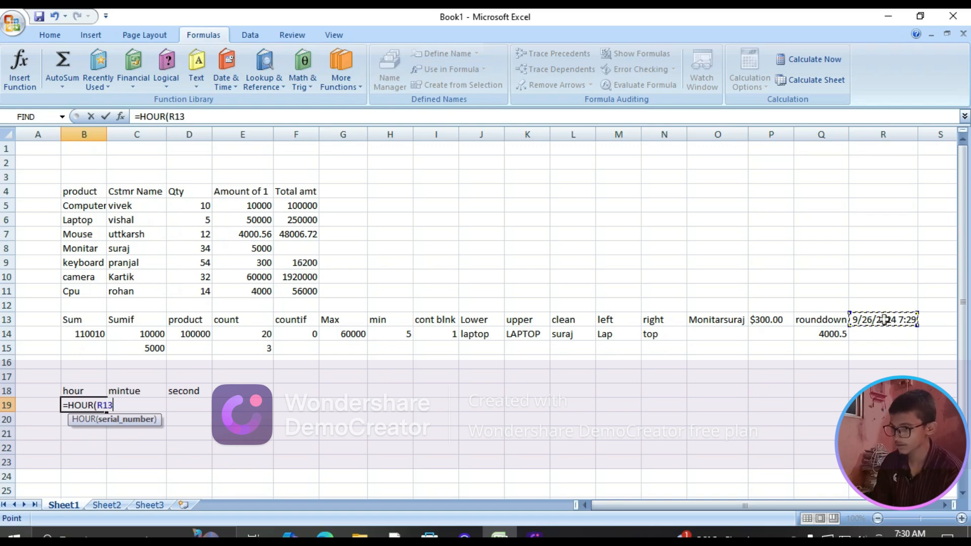
{"action": "key", "text": "Return"}
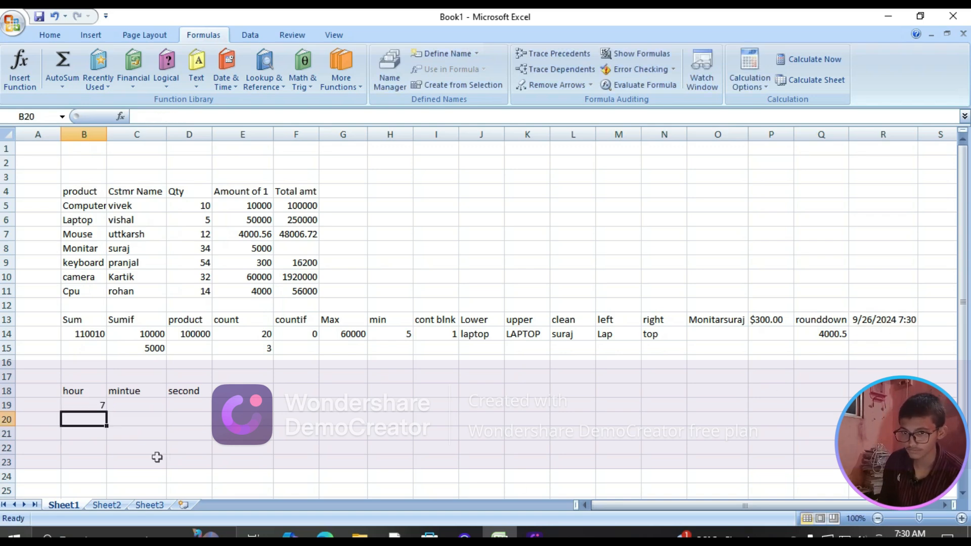
{"action": "left_click", "coordinate": [84, 408]}
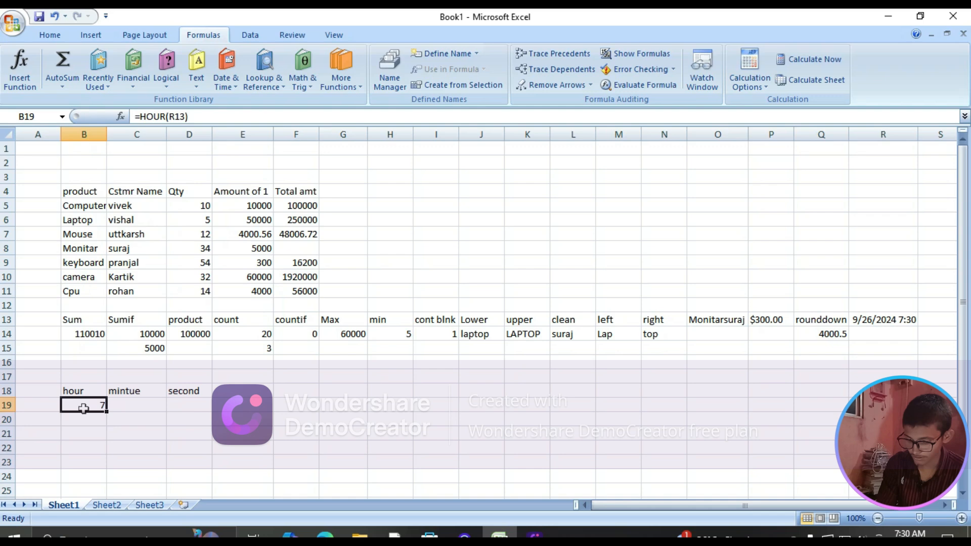
Enter a MINUTE formula in cell C19 that extracts the minute from the date and time in R13
{"action": "left_click", "coordinate": [125, 407]}
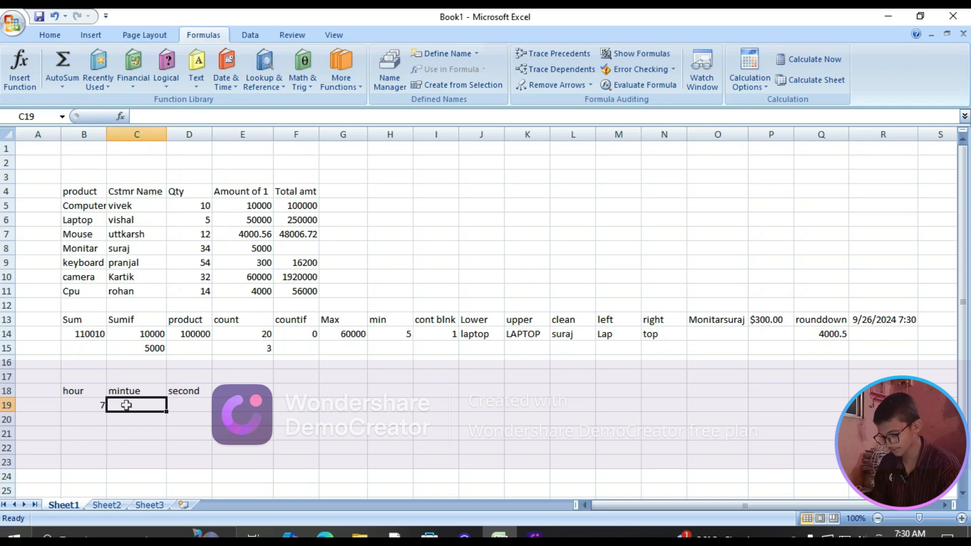
{"action": "type", "text": "="}
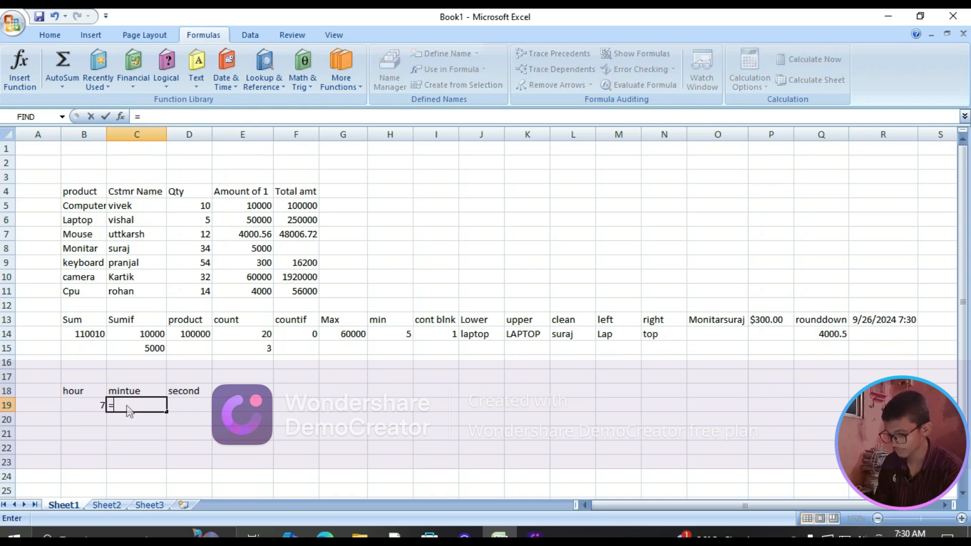
{"action": "type", "text": "minu"}
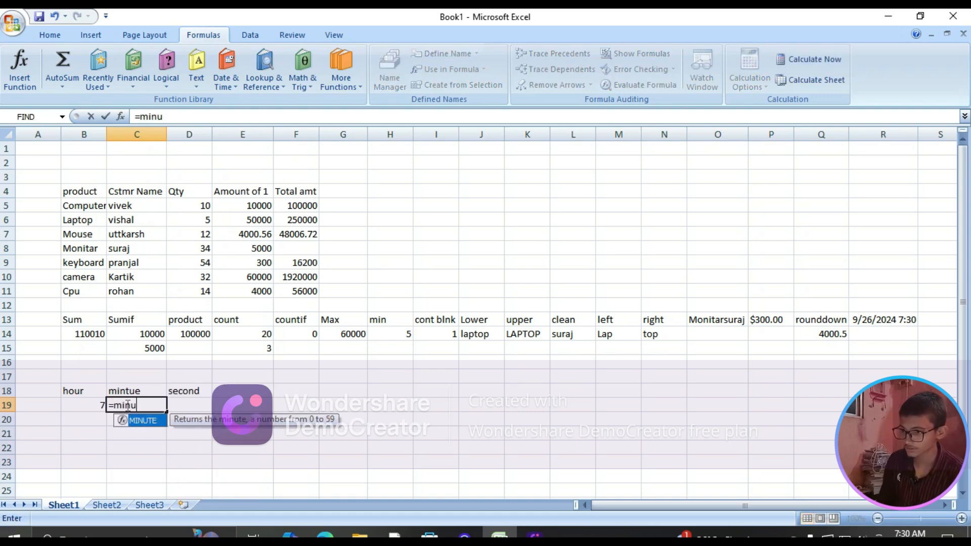
{"action": "key", "text": "Tab"}
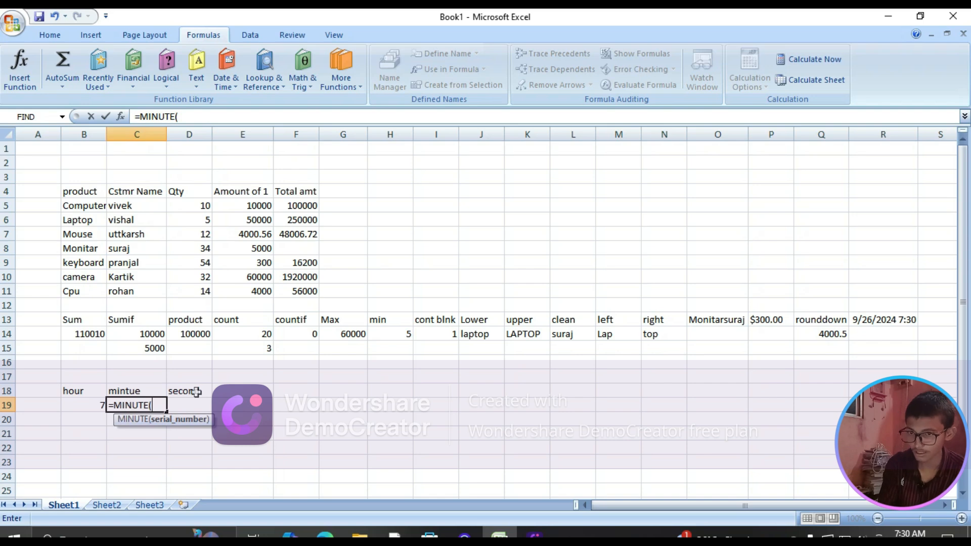
{"action": "left_click", "coordinate": [890, 320]}
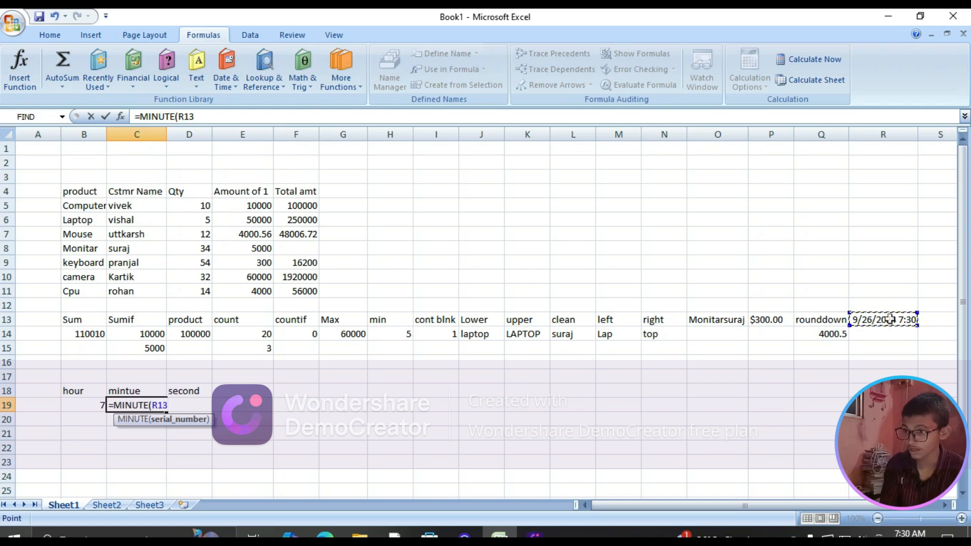
{"action": "key", "text": "Return"}
Enter a SECOND formula in cell D19 that extracts the seconds from the date and time in R13
{"action": "left_click", "coordinate": [172, 406]}
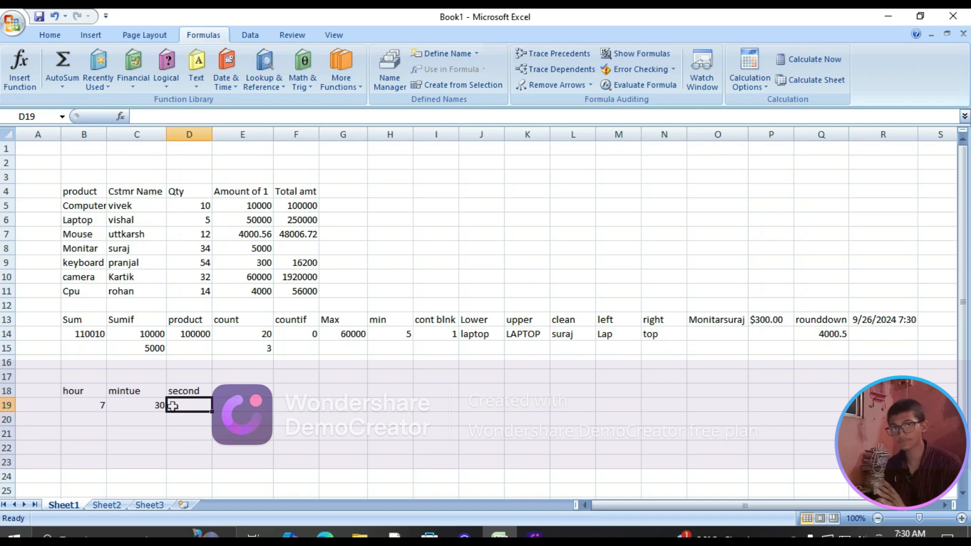
{"action": "type", "text": "="}
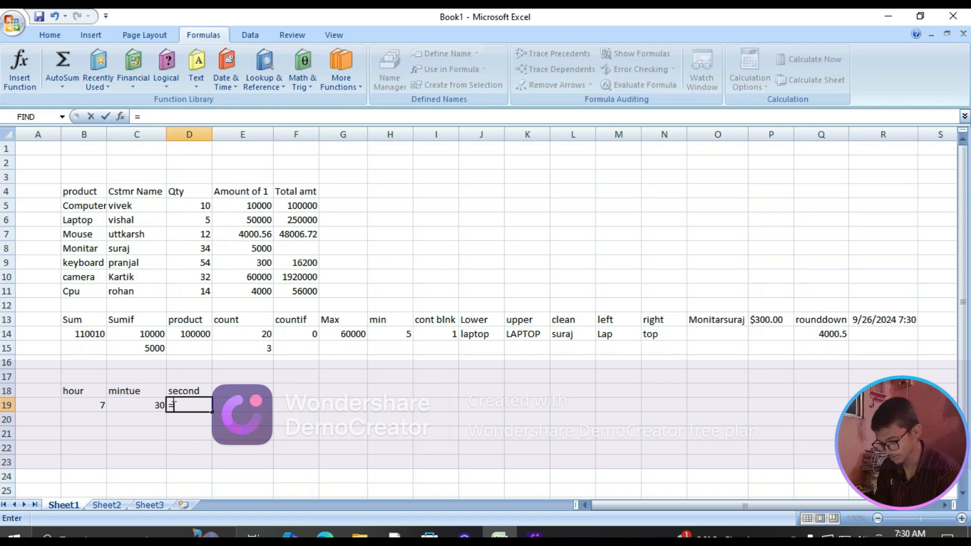
{"action": "type", "text": "seco"}
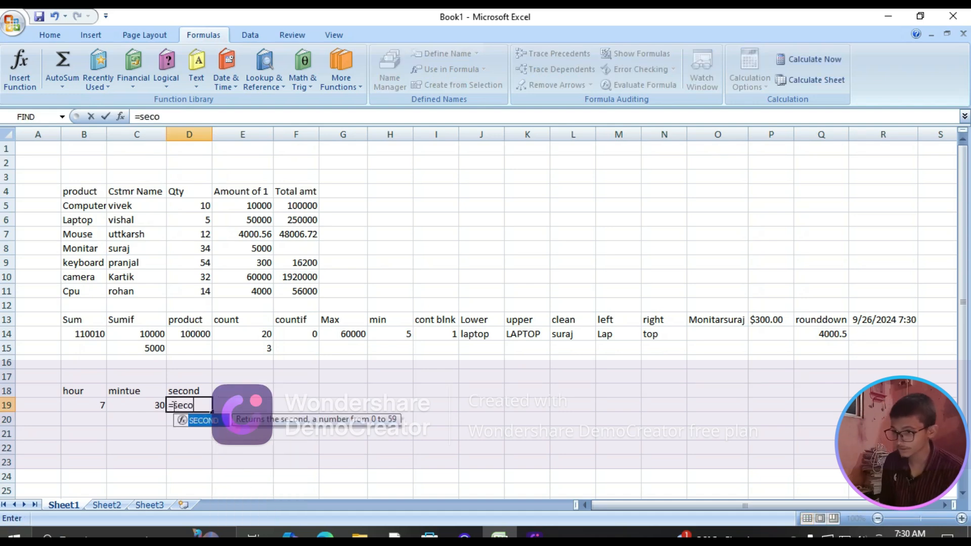
{"action": "type", "text": "nd"}
{"action": "key", "text": "Tab"}
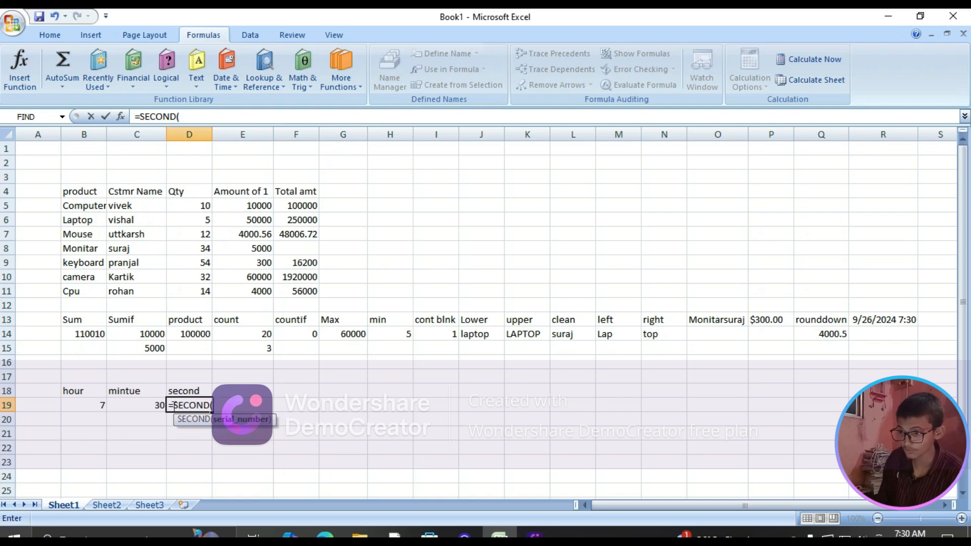
{"action": "left_click", "coordinate": [902, 324]}
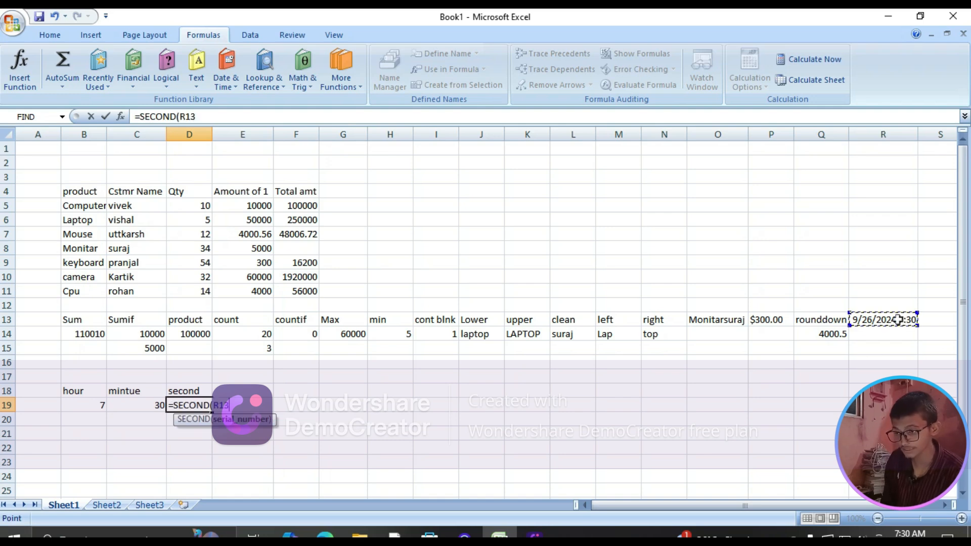
{"action": "key", "text": "Return"}
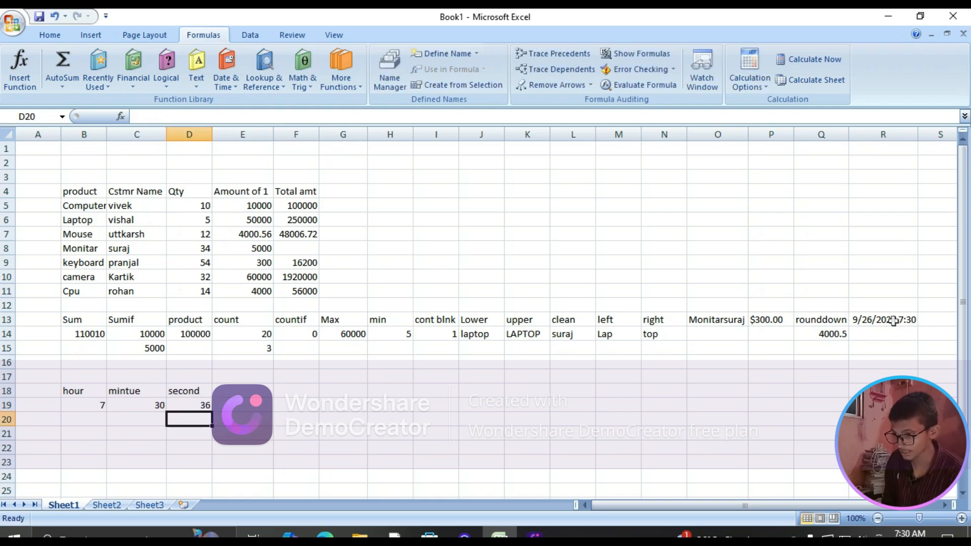
Enter a TIME formula in cell E18 that combines the hour in B19, minute in C19 and second in D19
{"action": "left_click", "coordinate": [236, 393]}
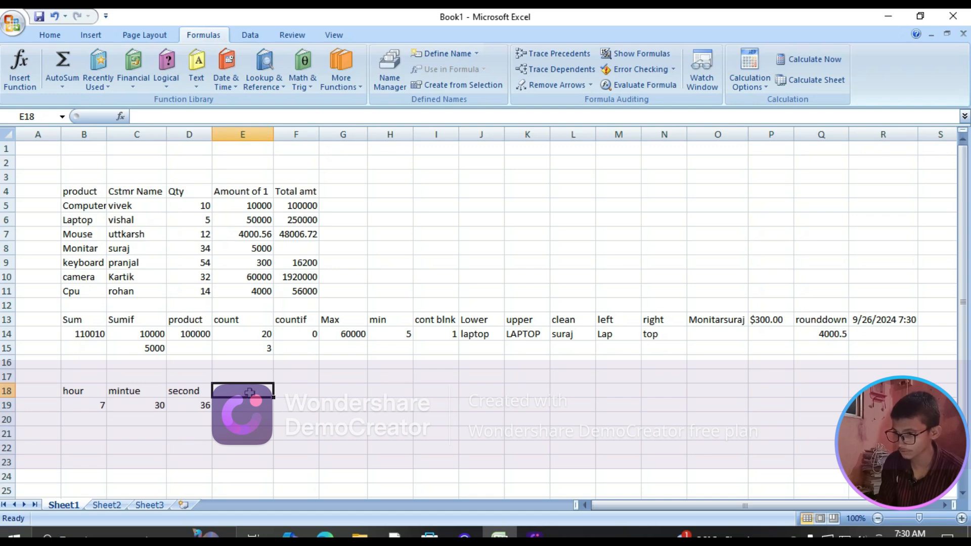
{"action": "type", "text": "="}
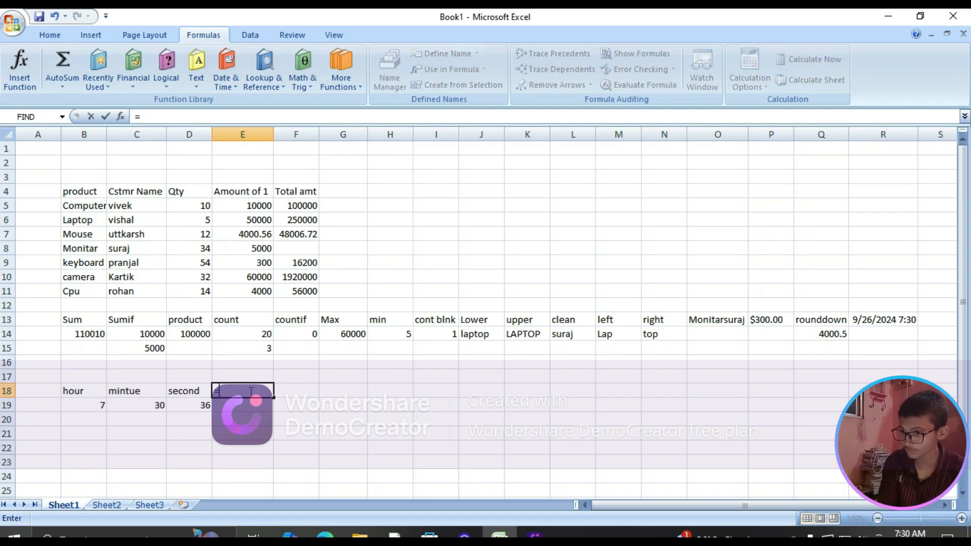
{"action": "type", "text": "time"}
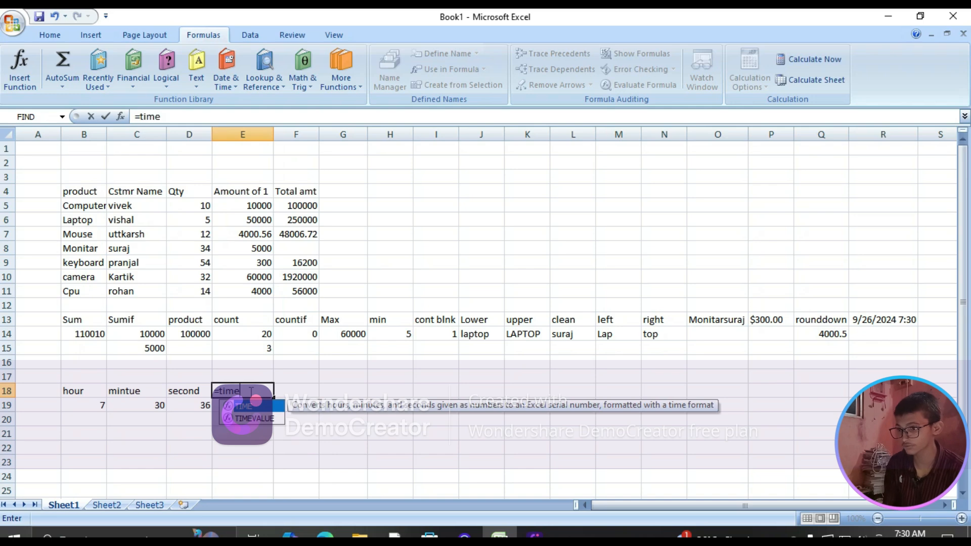
{"action": "key", "text": "Tab"}
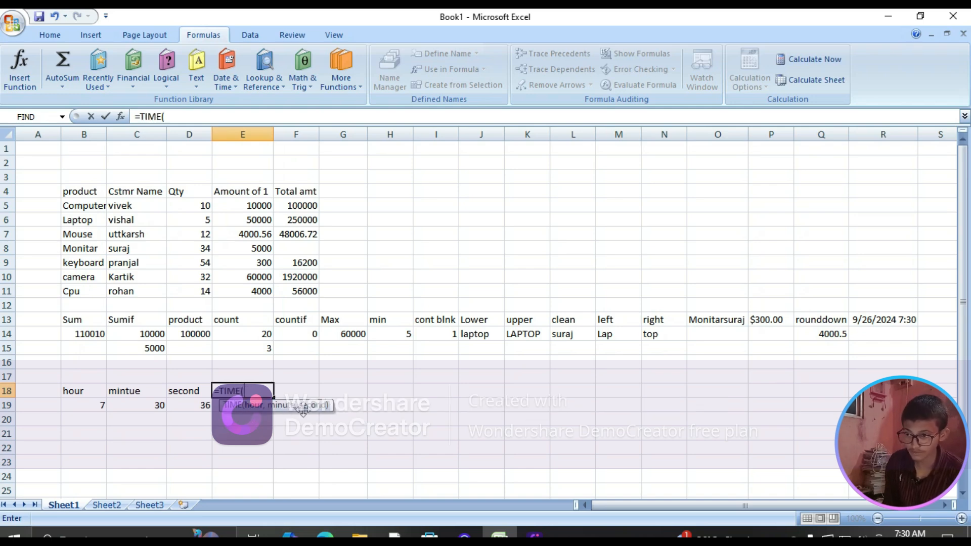
{"action": "left_click", "coordinate": [87, 405]}
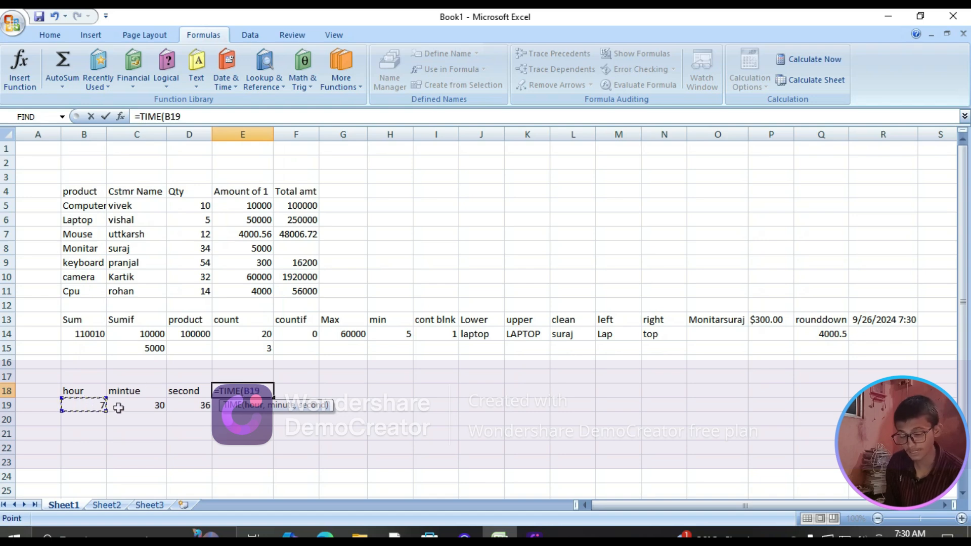
{"action": "type", "text": ","}
{"action": "left_click", "coordinate": [139, 406]}
{"action": "type", "text": ","}
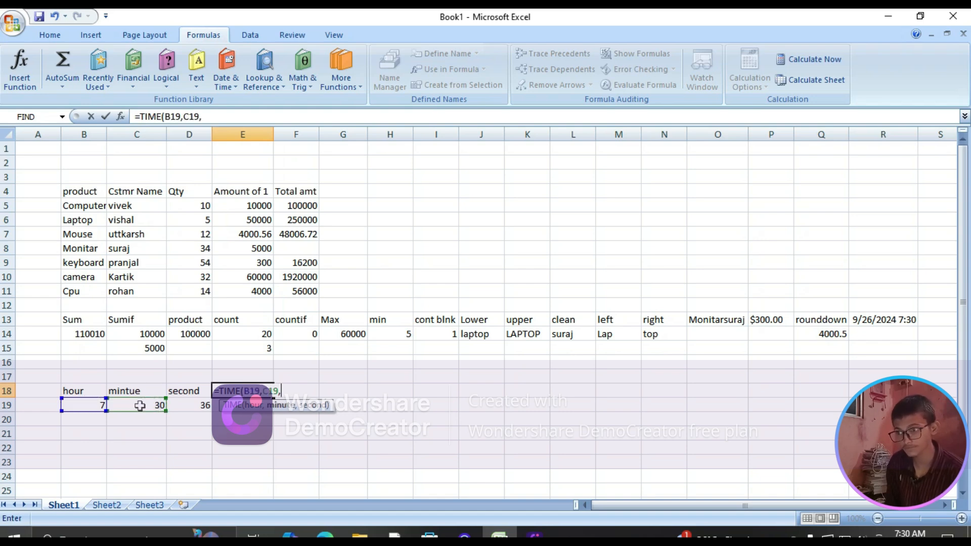
{"action": "left_click", "coordinate": [187, 407]}
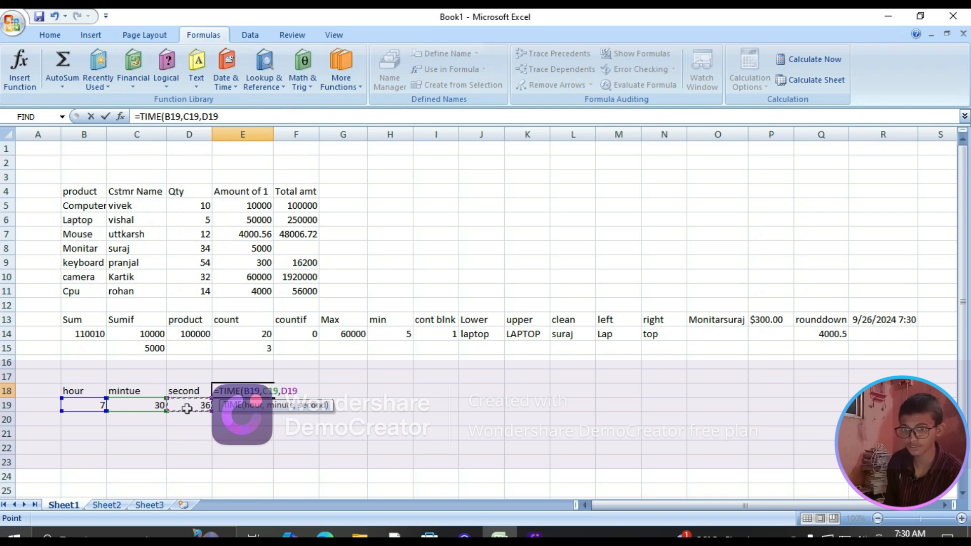
{"action": "key", "text": "Return"}
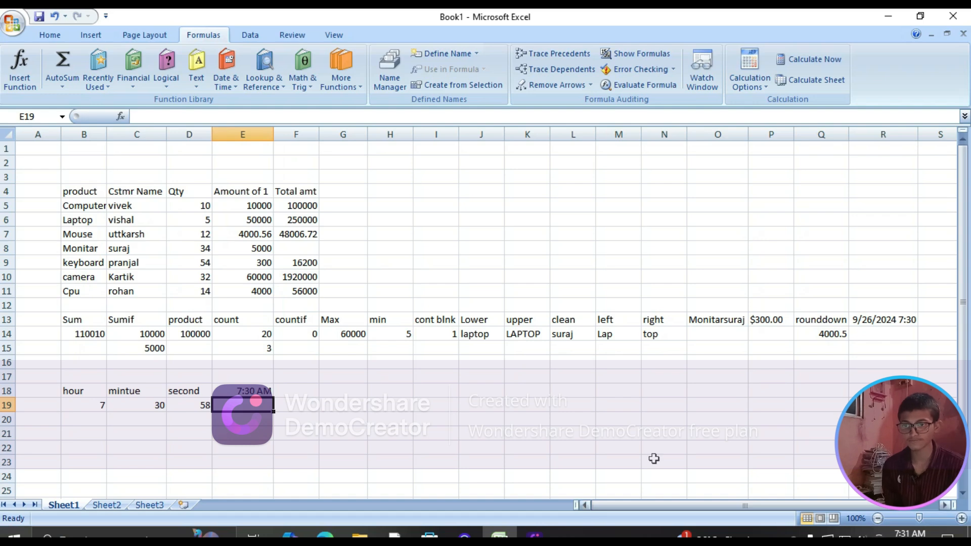
Enter a TODAY formula in cell F18 to return the current date
{"action": "left_click", "coordinate": [282, 389]}
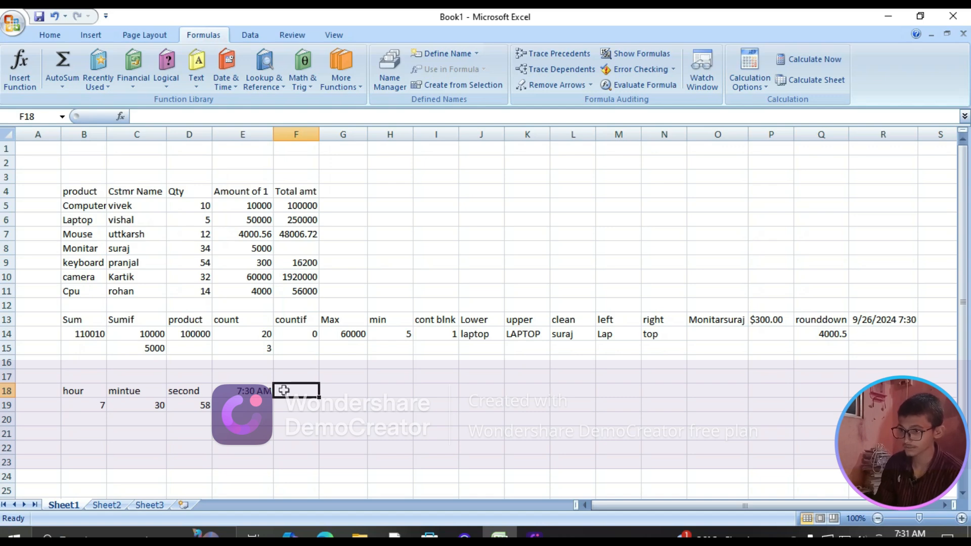
{"action": "type", "text": "="}
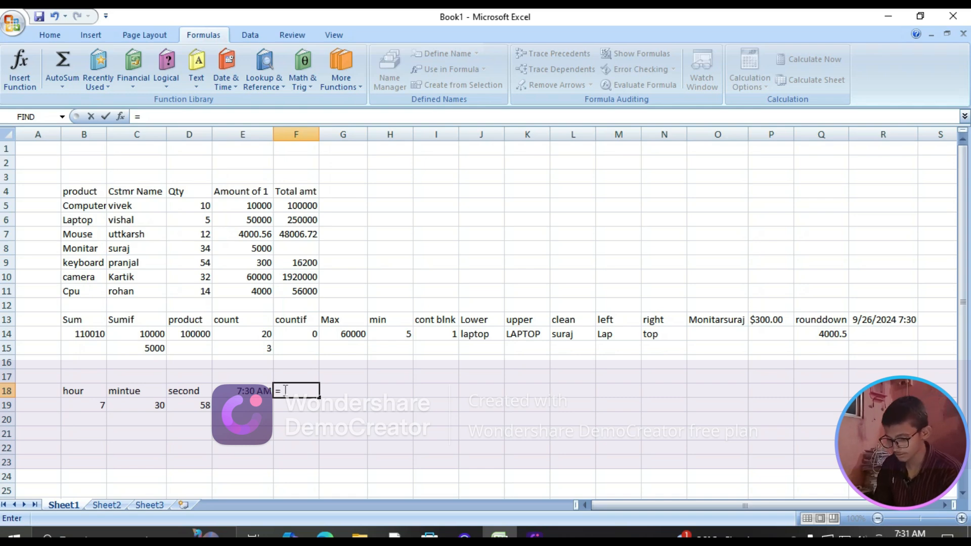
{"action": "type", "text": "today"}
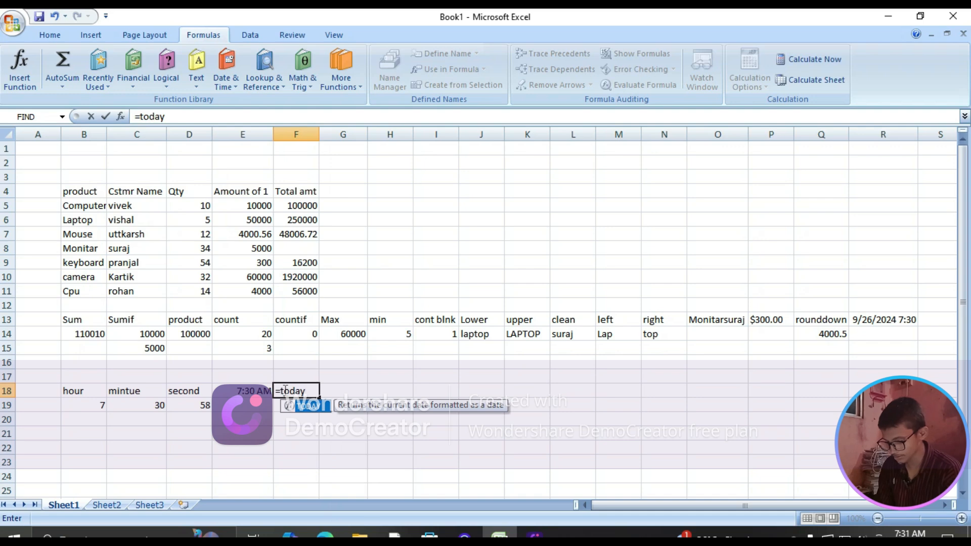
{"action": "key", "text": "Tab"}
{"action": "key", "text": "Return"}
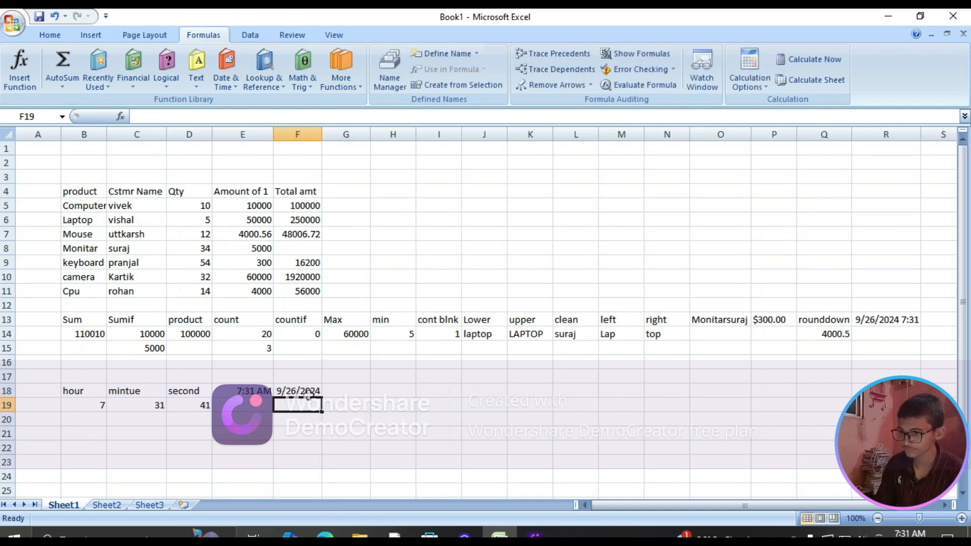
Enter a MONTH formula in cell G18 that extracts the month number from the date in F18
{"action": "left_click", "coordinate": [329, 391]}
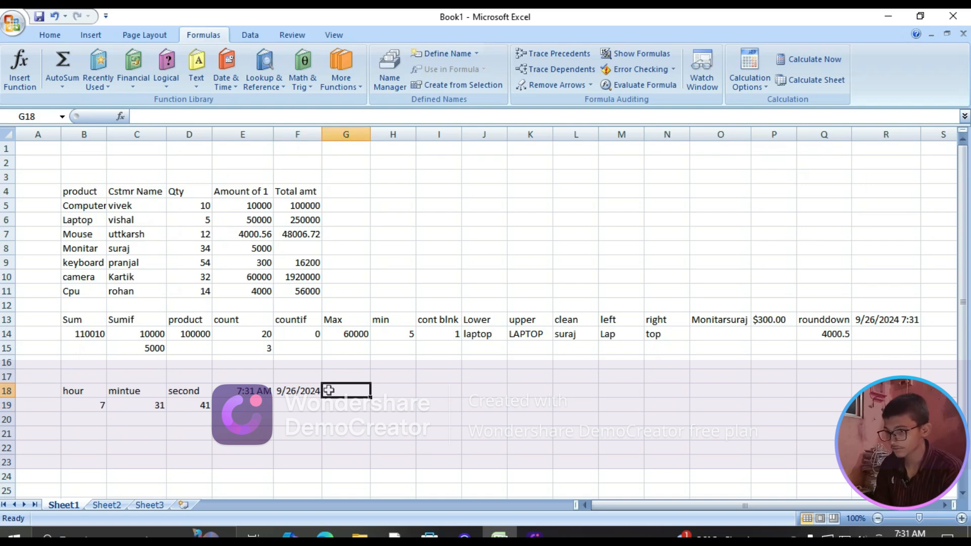
{"action": "type", "text": "="}
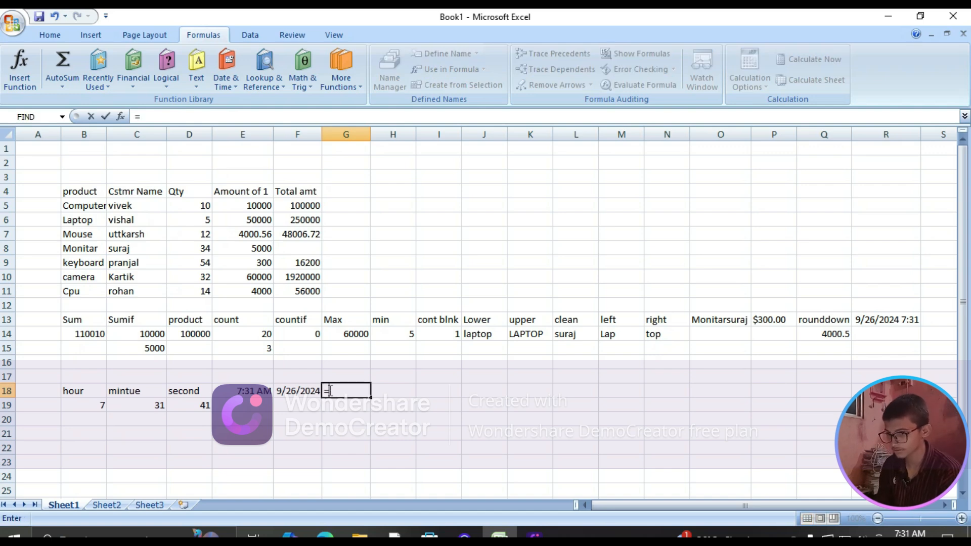
{"action": "type", "text": "month"}
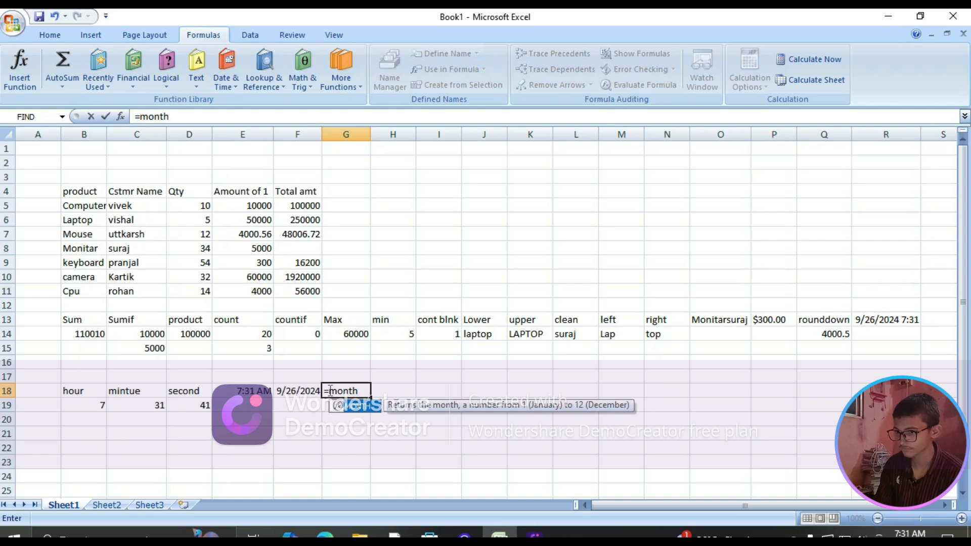
{"action": "key", "text": "Tab"}
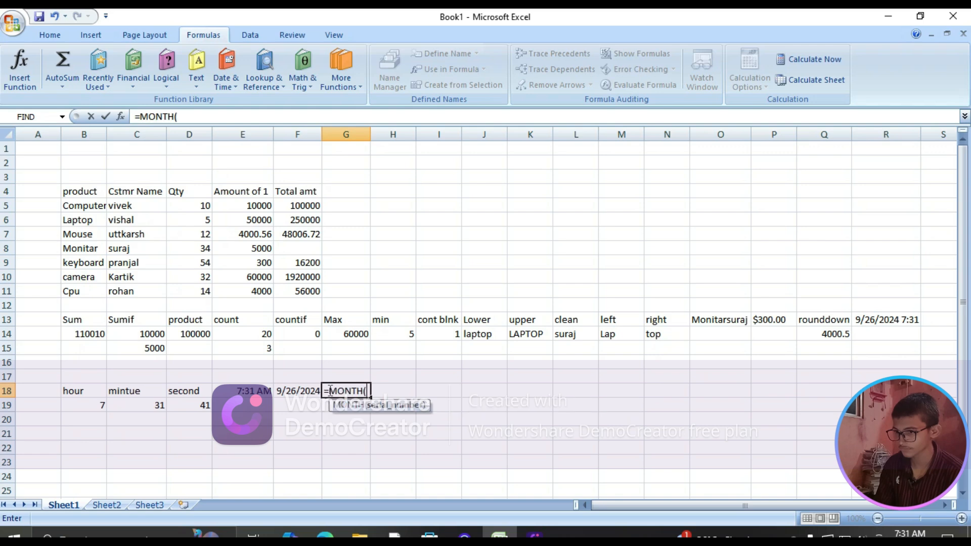
{"action": "left_click", "coordinate": [302, 391]}
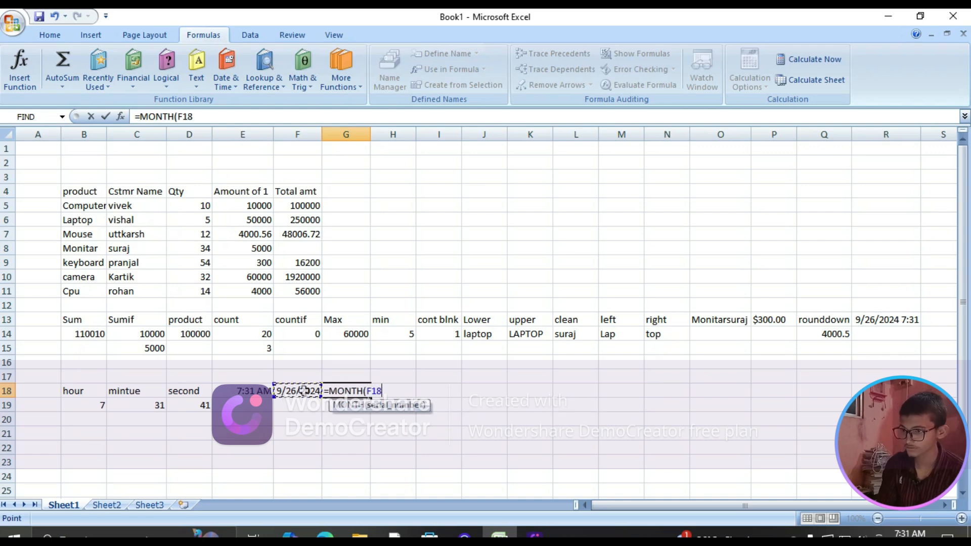
{"action": "key", "text": "Return"}
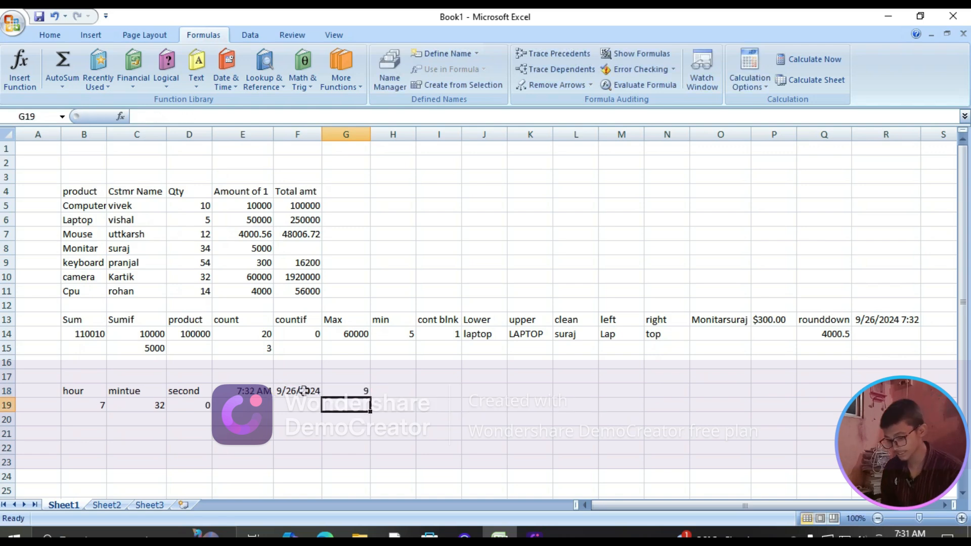
Enter a YEAR formula in cell H18 that extracts the year from the date in F18
{"action": "left_click", "coordinate": [407, 391]}
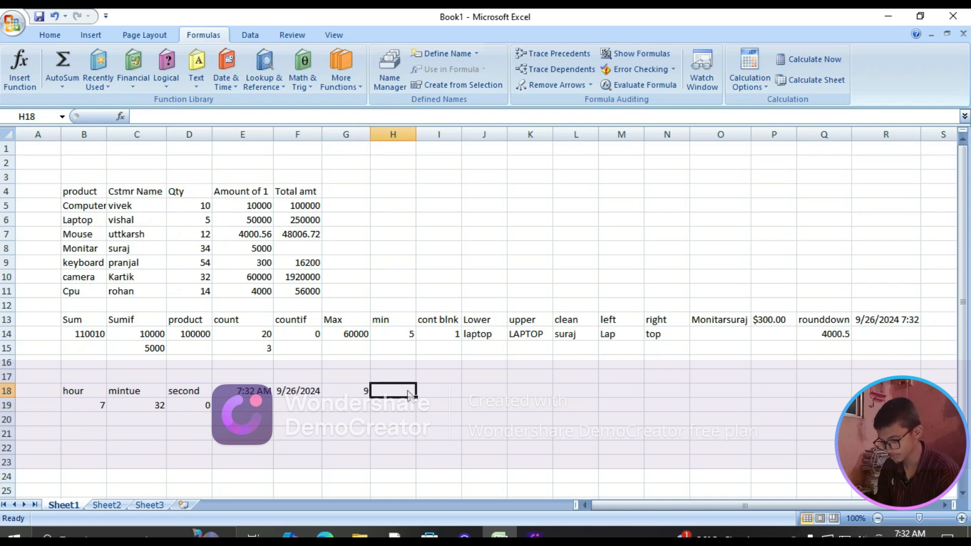
{"action": "type", "text": "="}
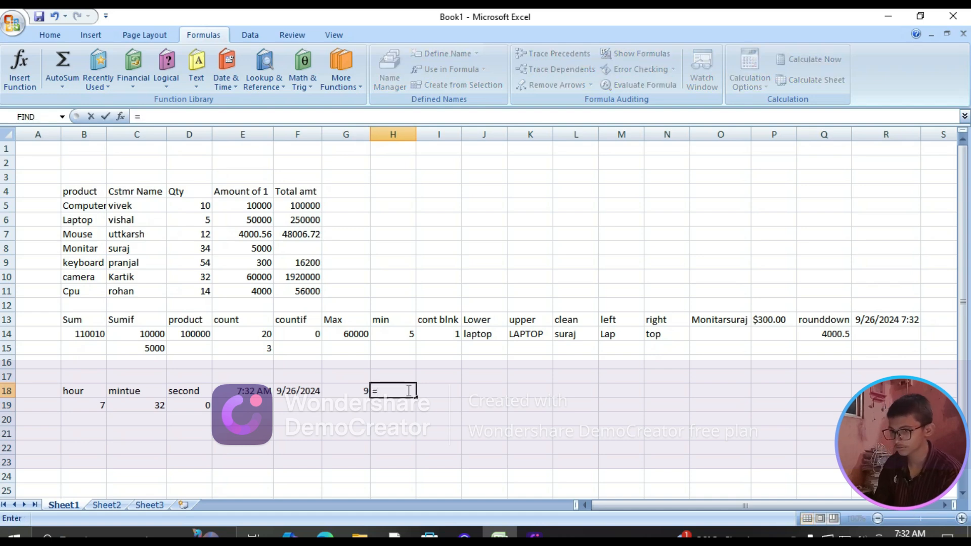
{"action": "type", "text": "year"}
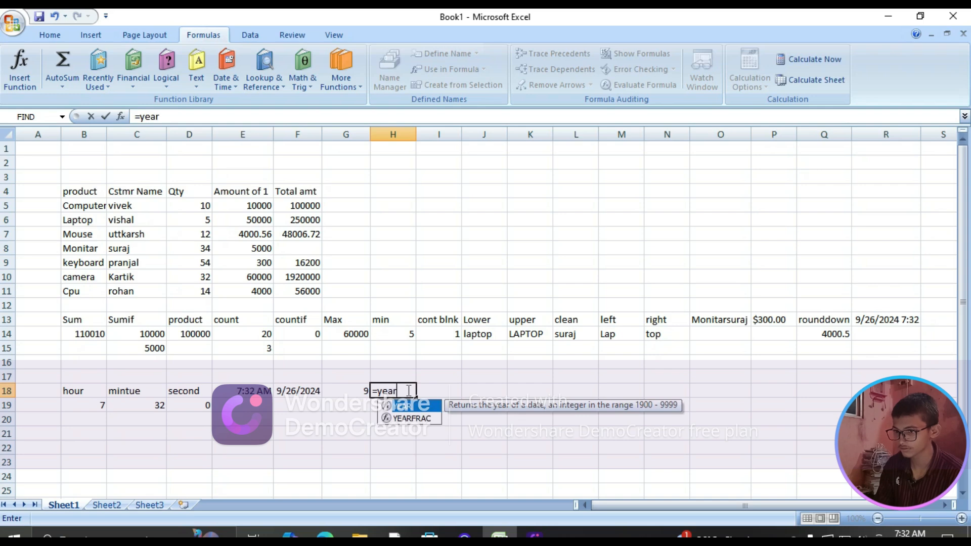
{"action": "key", "text": "Tab"}
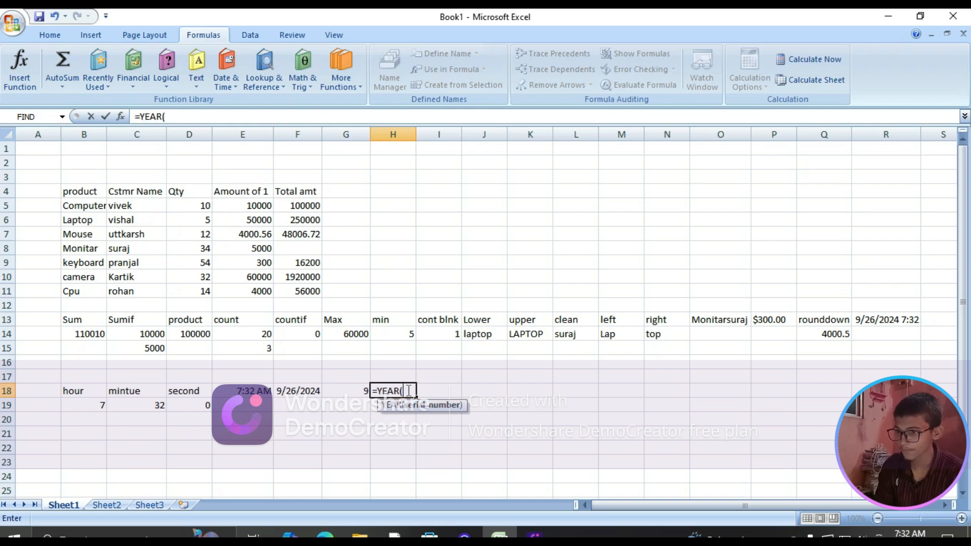
{"action": "left_click", "coordinate": [298, 391]}
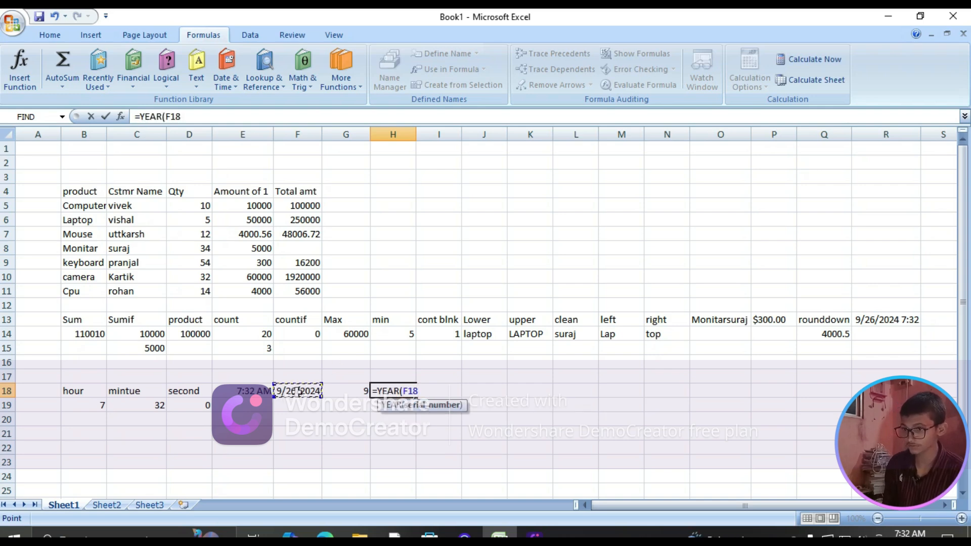
{"action": "key", "text": "Return"}
{"action": "left_click", "coordinate": [439, 394]}
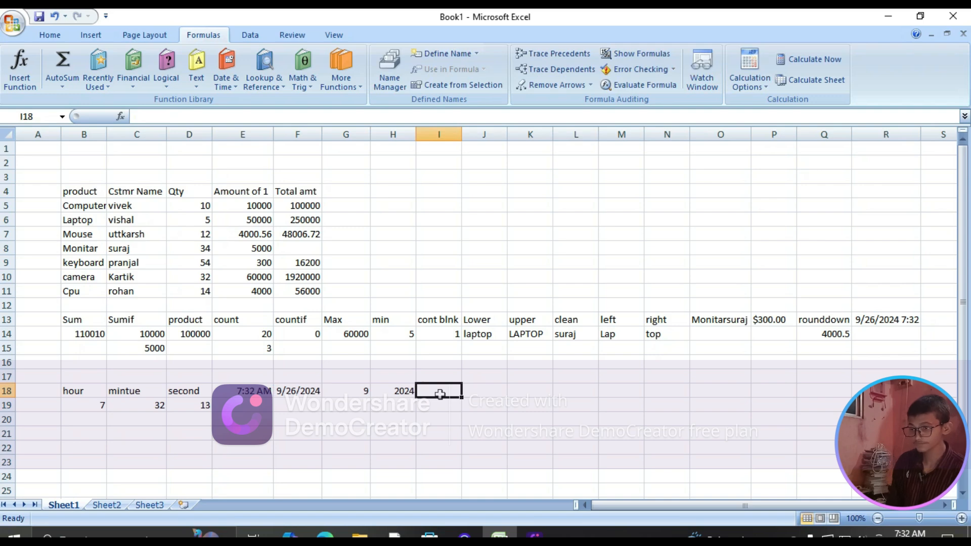
Enter a DAY formula in cell I18 that extracts the day from the date in F18, and select cell J18
{"action": "type", "text": "=fa"}
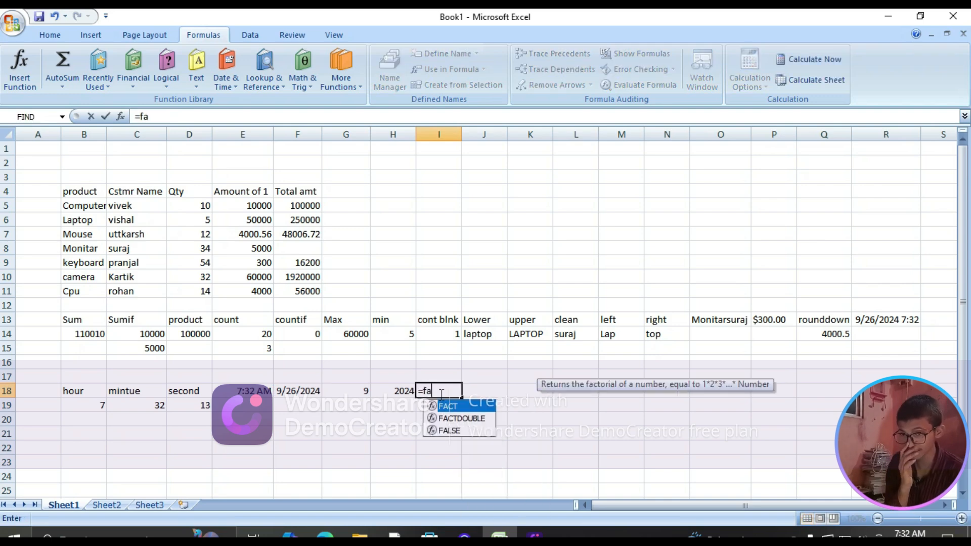
{"action": "key", "text": "BackSpace"}
{"action": "key", "text": "BackSpace"}
{"action": "type", "text": "da"}
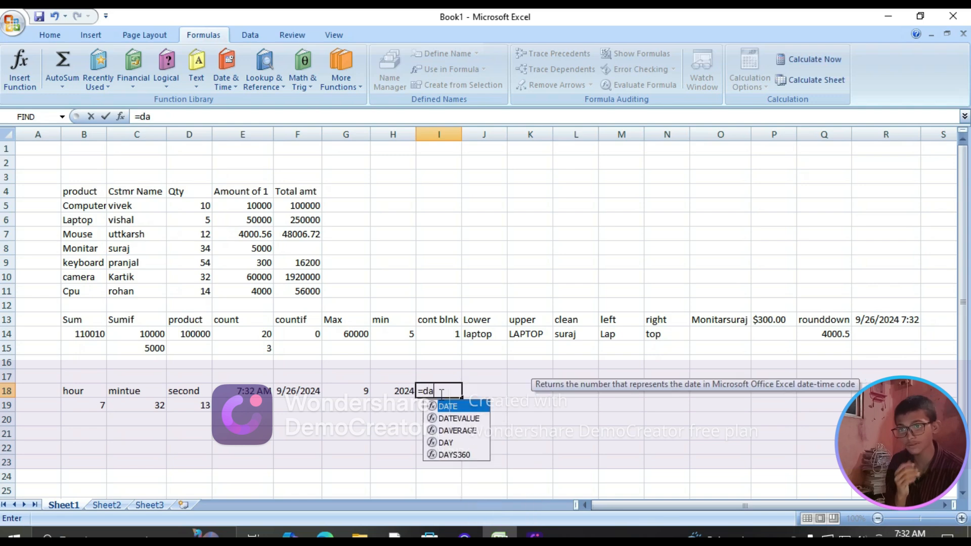
{"action": "type", "text": "y"}
{"action": "key", "text": "Tab"}
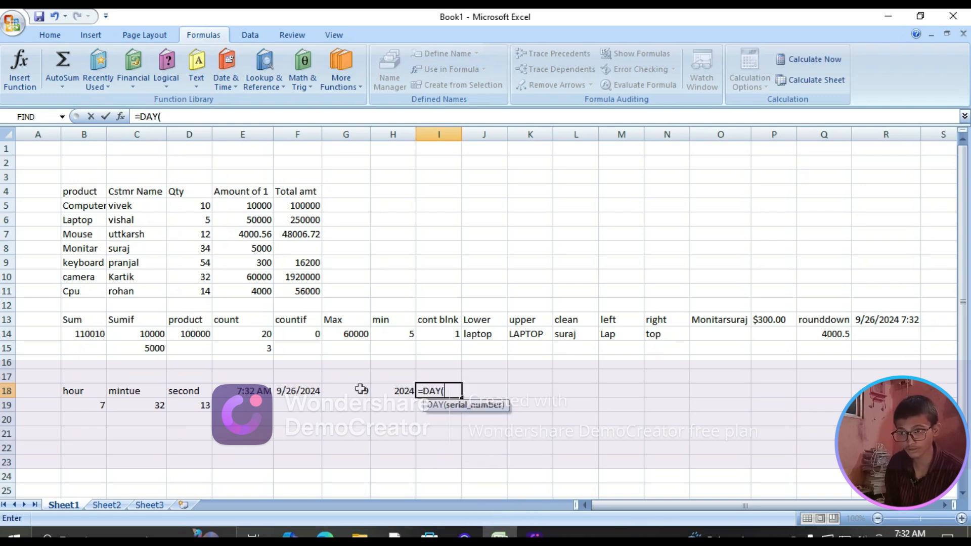
{"action": "left_click", "coordinate": [298, 391]}
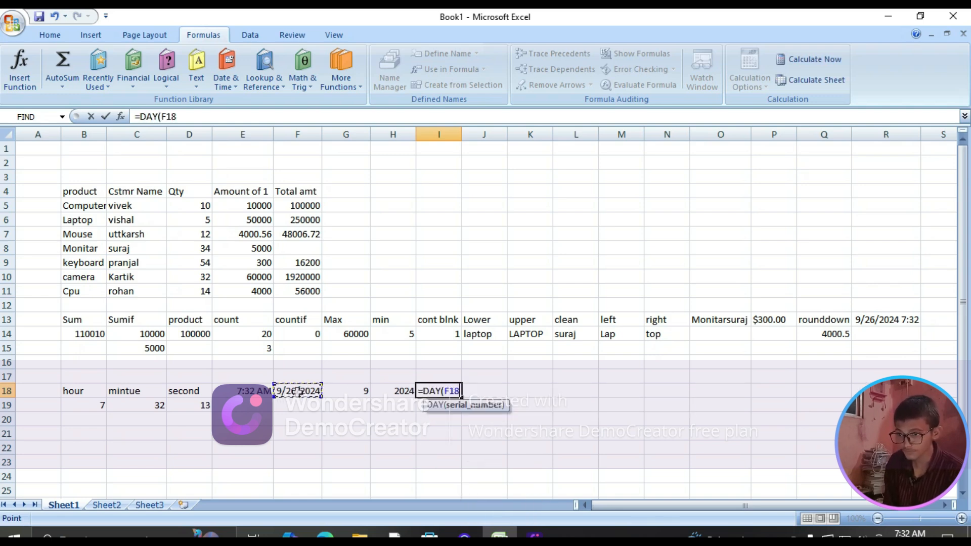
{"action": "key", "text": "Return"}
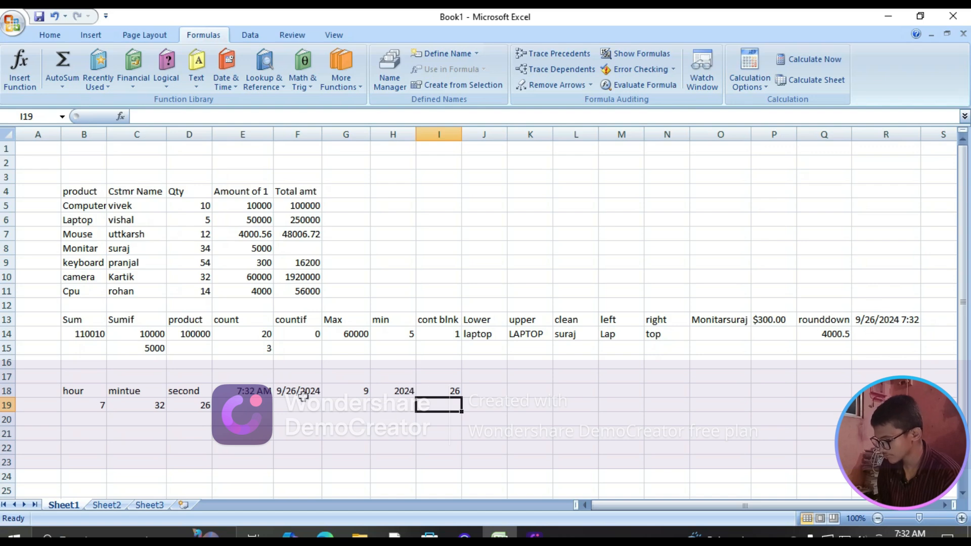
{"action": "left_click", "coordinate": [486, 393]}
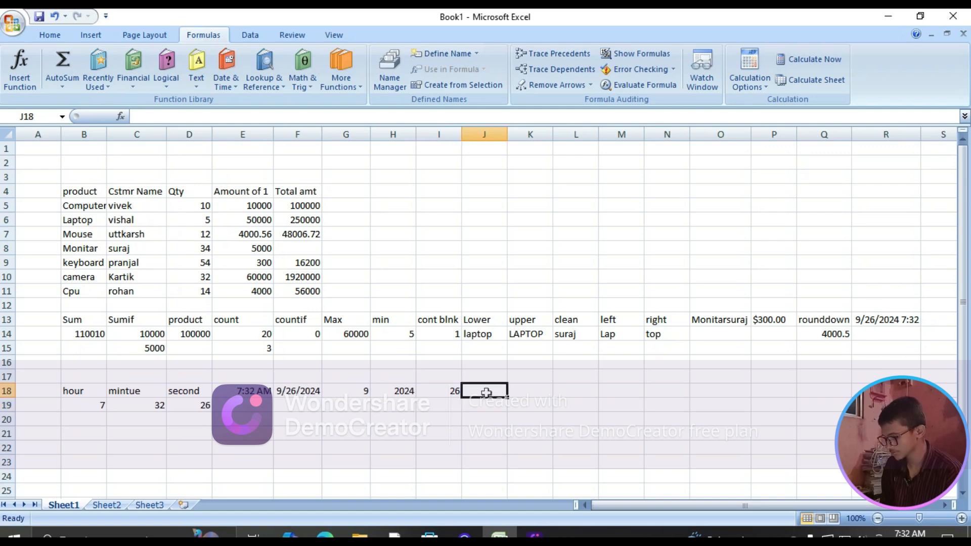
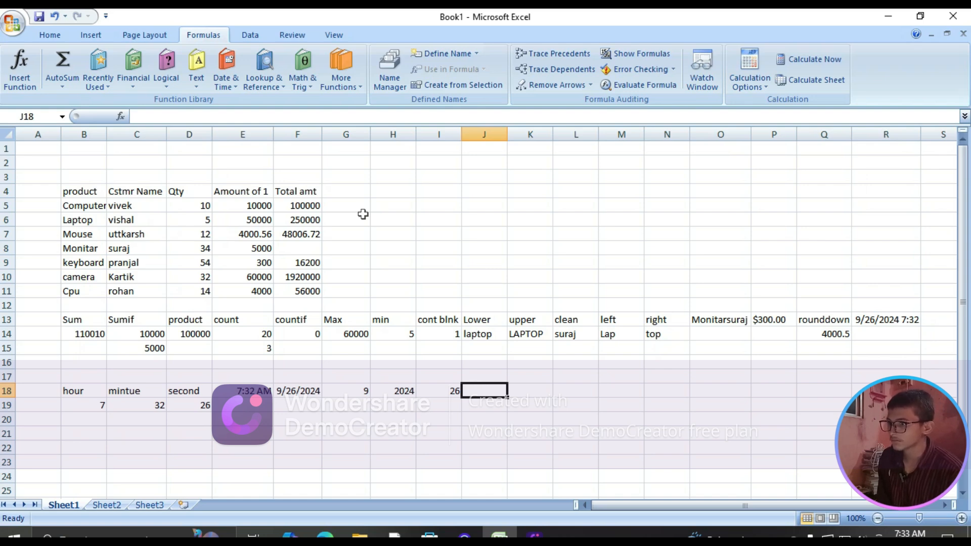
Browse the available date and time, logical, recently used, and lookup and reference functions
{"action": "left_click", "coordinate": [225, 81]}
{"action": "scroll", "coordinate": [263, 209], "scroll_direction": "down", "scroll_amount": 1}
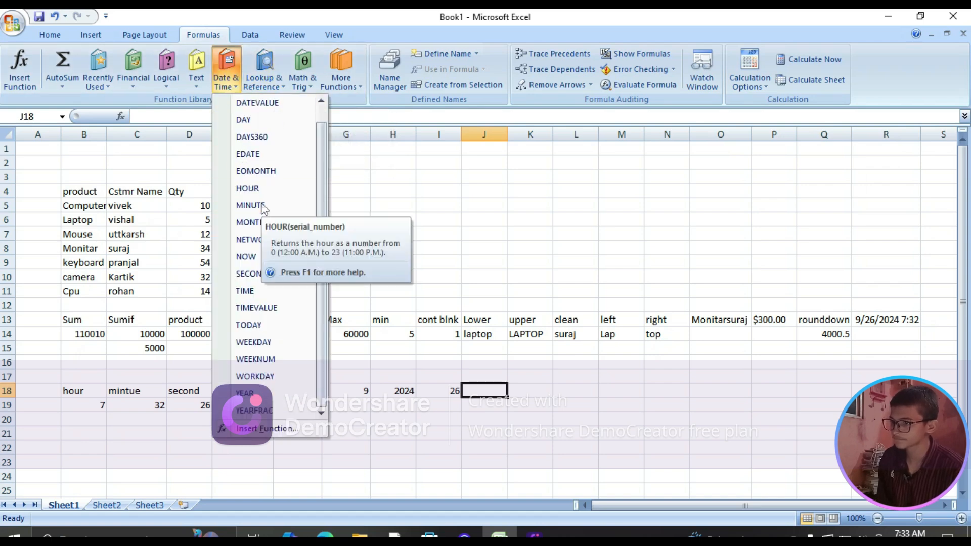
{"action": "left_click", "coordinate": [483, 392]}
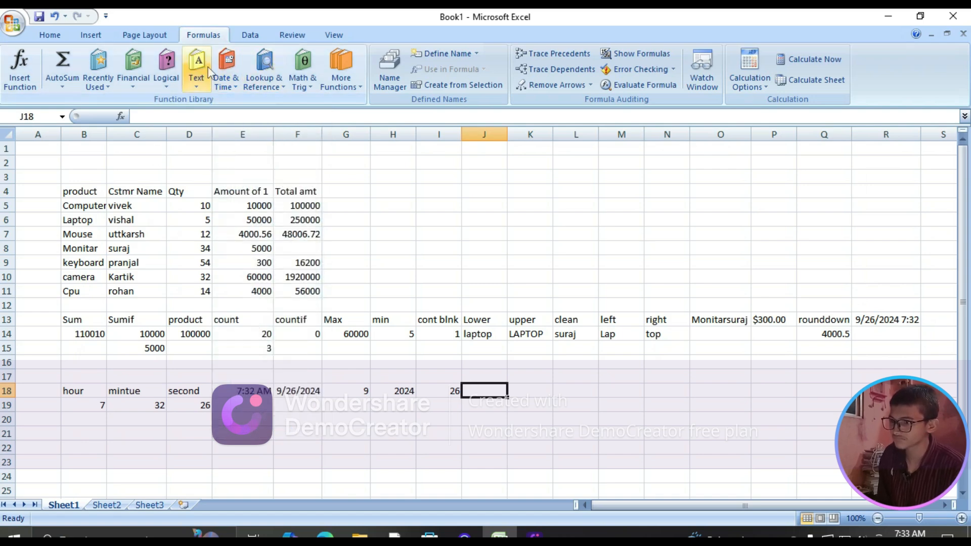
{"action": "left_click", "coordinate": [167, 69]}
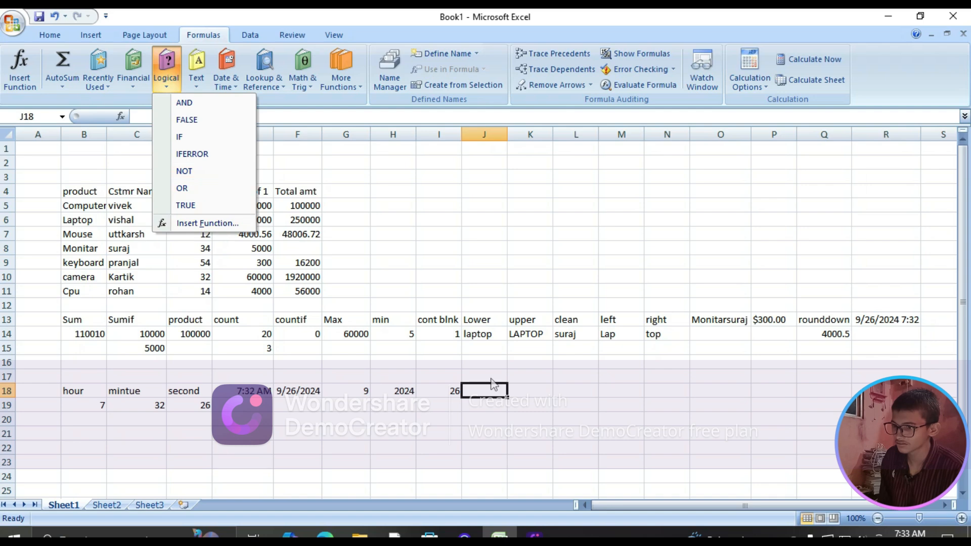
{"action": "left_click", "coordinate": [501, 404]}
{"action": "left_click", "coordinate": [98, 71]}
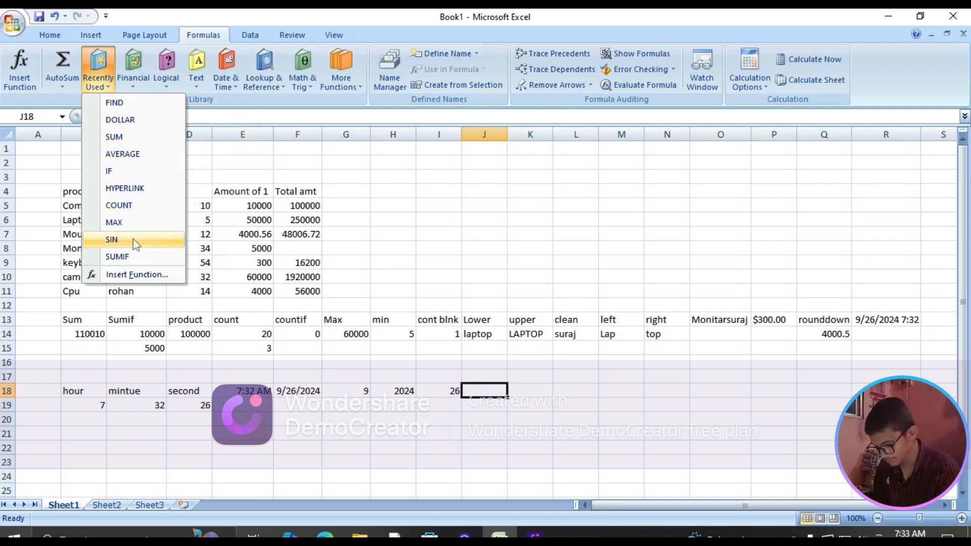
{"action": "left_click", "coordinate": [510, 406]}
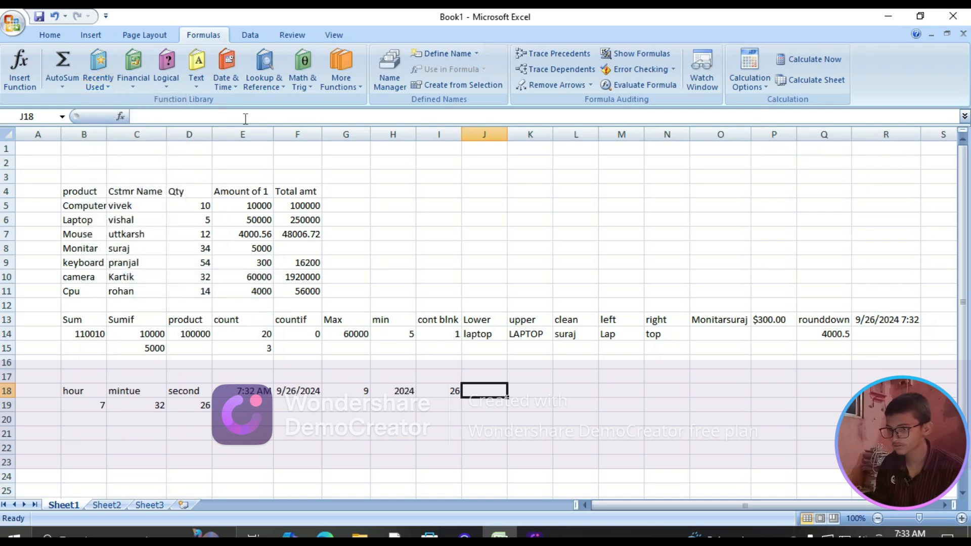
{"action": "left_click", "coordinate": [269, 84]}
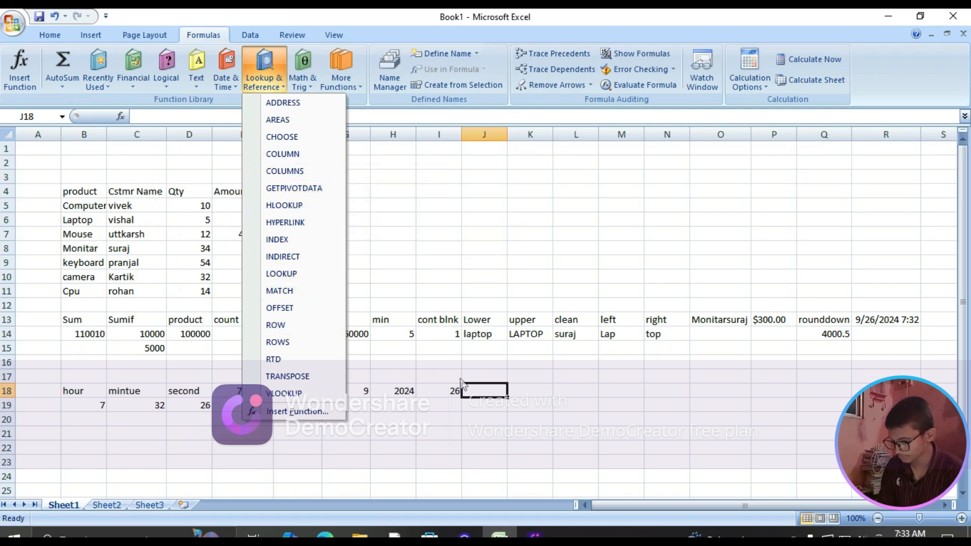
{"action": "left_click", "coordinate": [481, 390]}
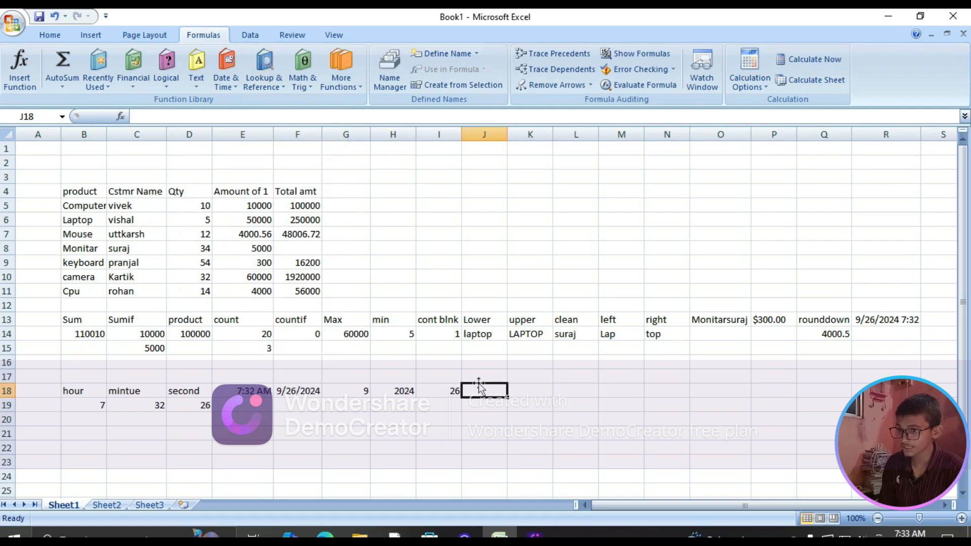
Enter the label "row" in cell J18
{"action": "type", "text": "="}
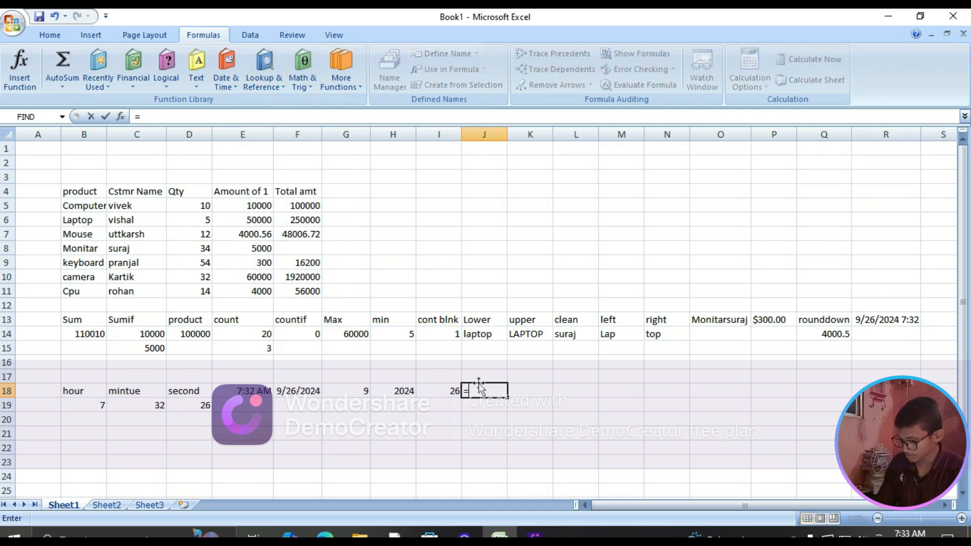
{"action": "key", "text": "BackSpace"}
{"action": "type", "text": "row"}
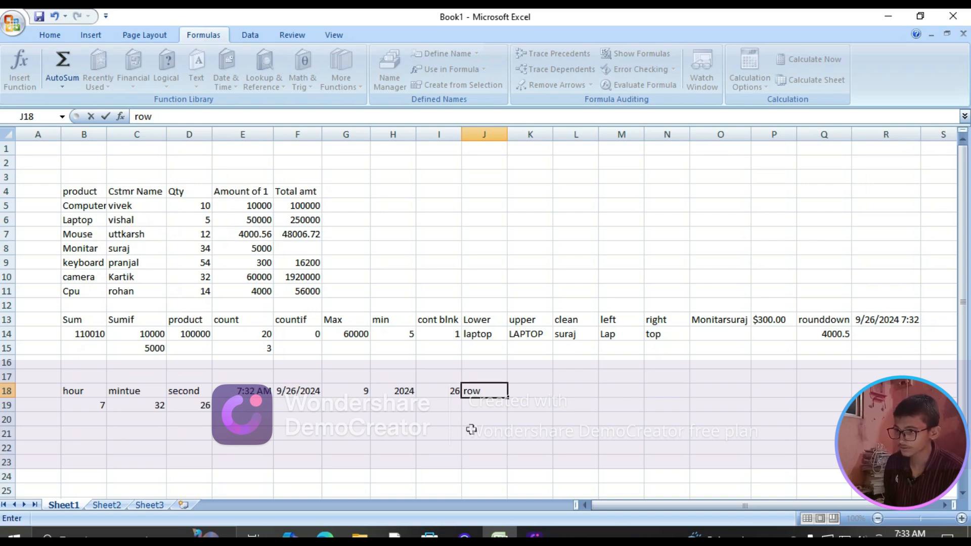
Enter a ROWS formula in cell J19 that counts the rows of the product table B4:F11
{"action": "left_click", "coordinate": [466, 404]}
{"action": "type", "text": "="}
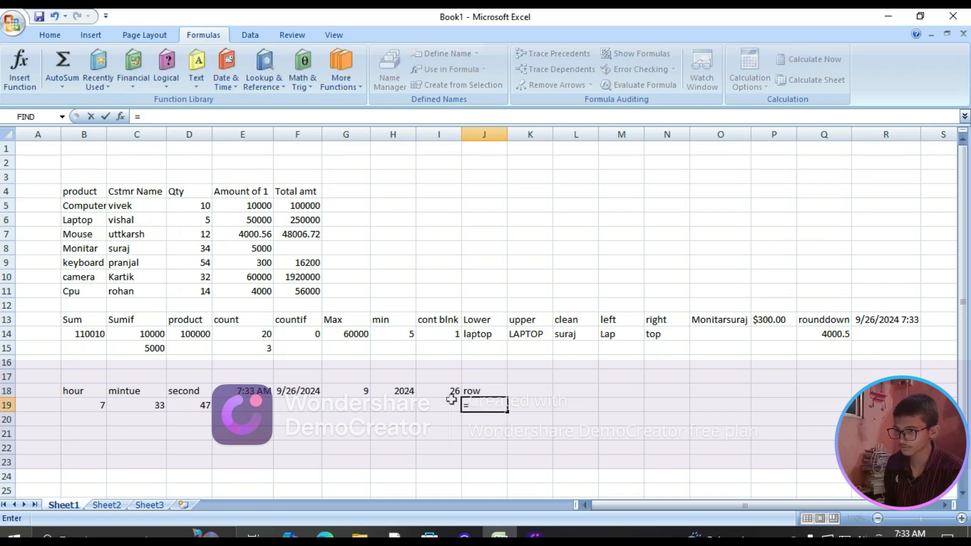
{"action": "type", "text": "row"}
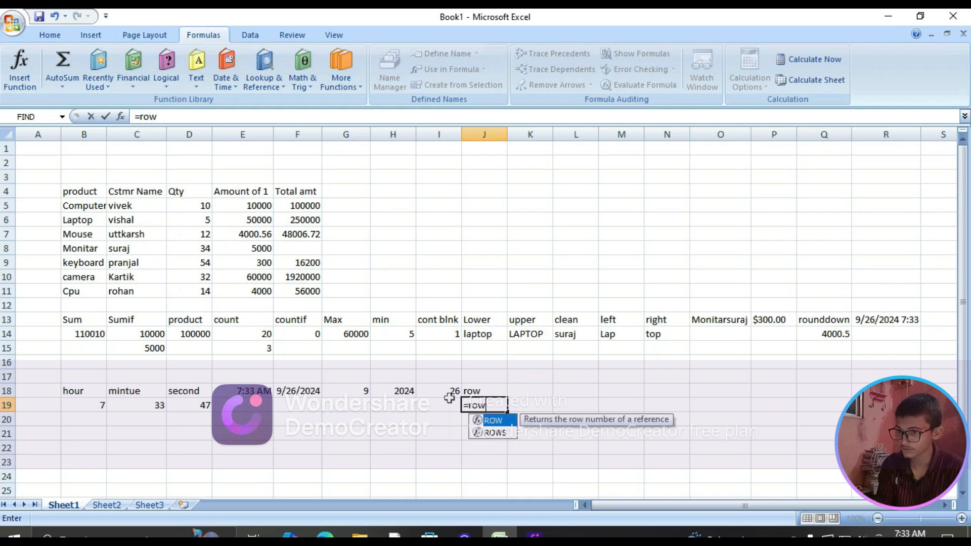
{"action": "type", "text": "s"}
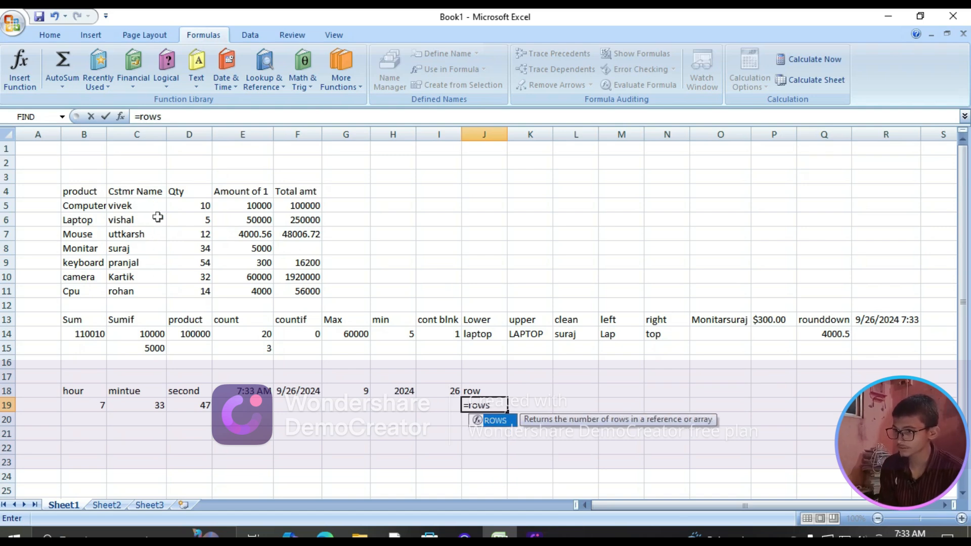
{"action": "key", "text": "Tab"}
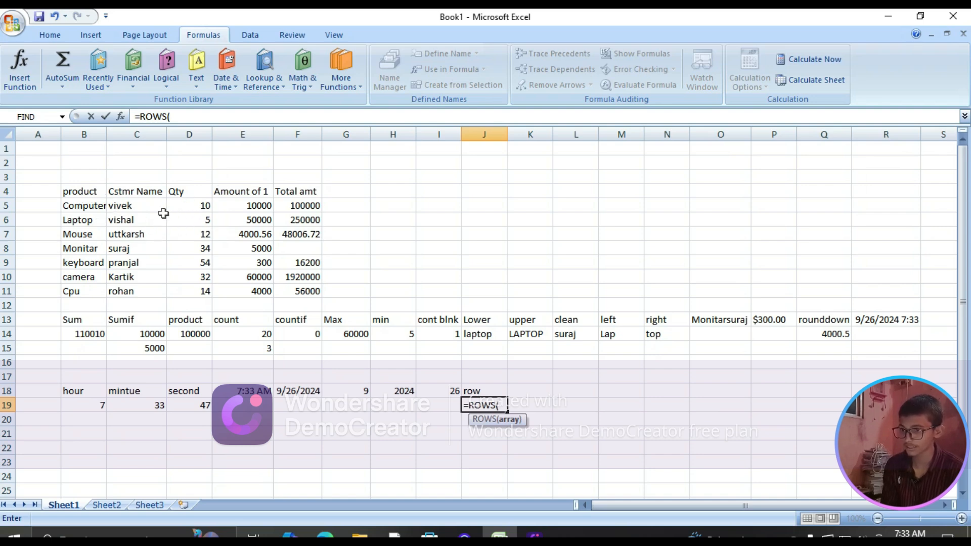
{"action": "left_click_drag", "start_coordinate": [94, 192], "coordinate": [301, 288]}
{"action": "key", "text": "Return"}
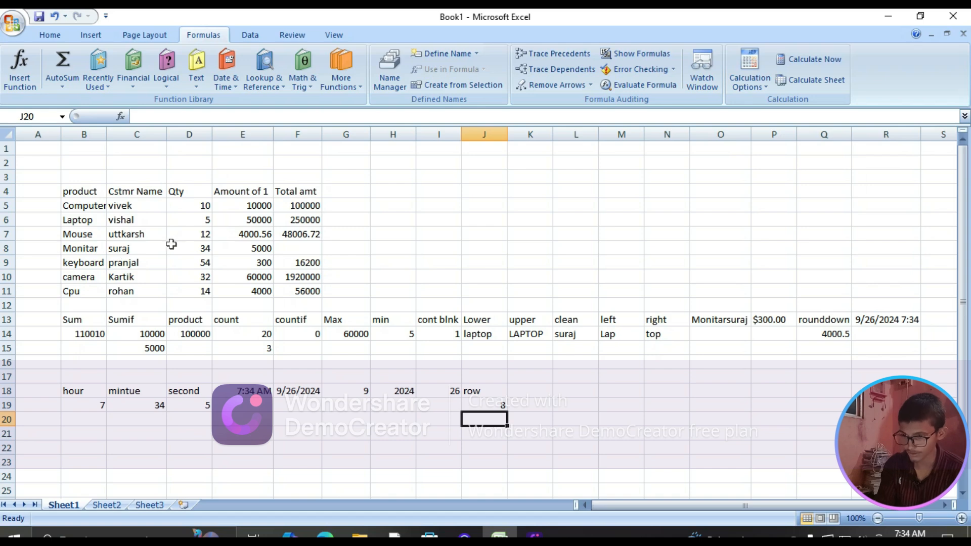
Try a COLUMN formula in cell K18 that references the product table B4:F11
{"action": "left_click", "coordinate": [519, 390]}
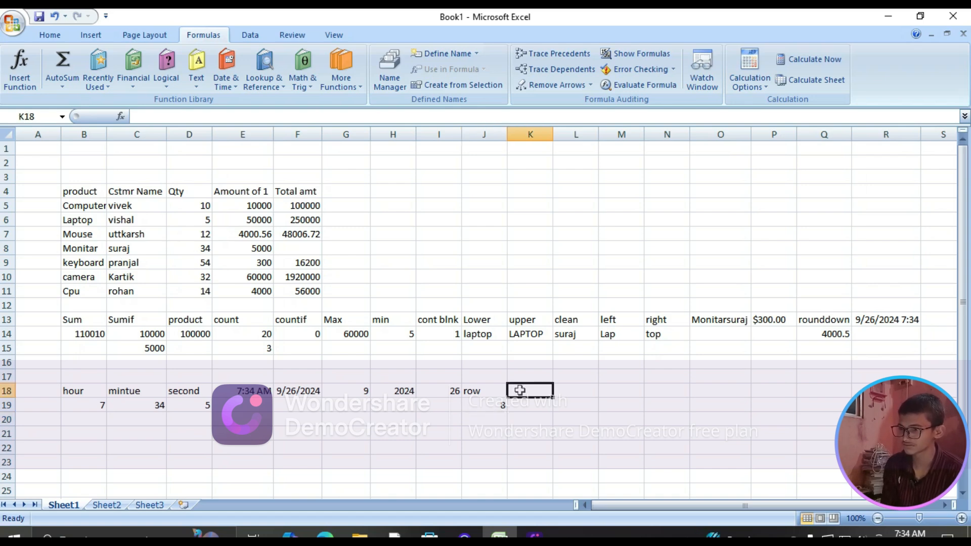
{"action": "type", "text": "=colum"}
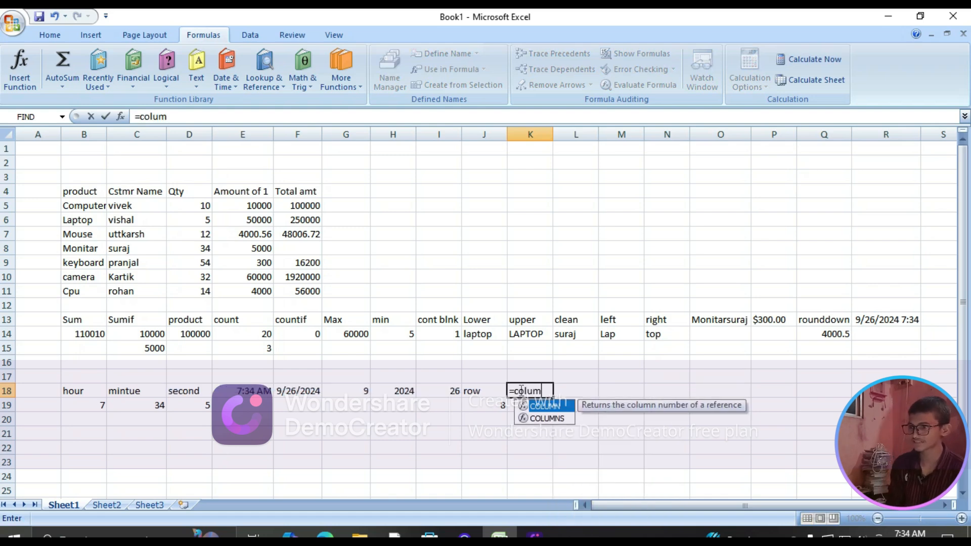
{"action": "type", "text": "n"}
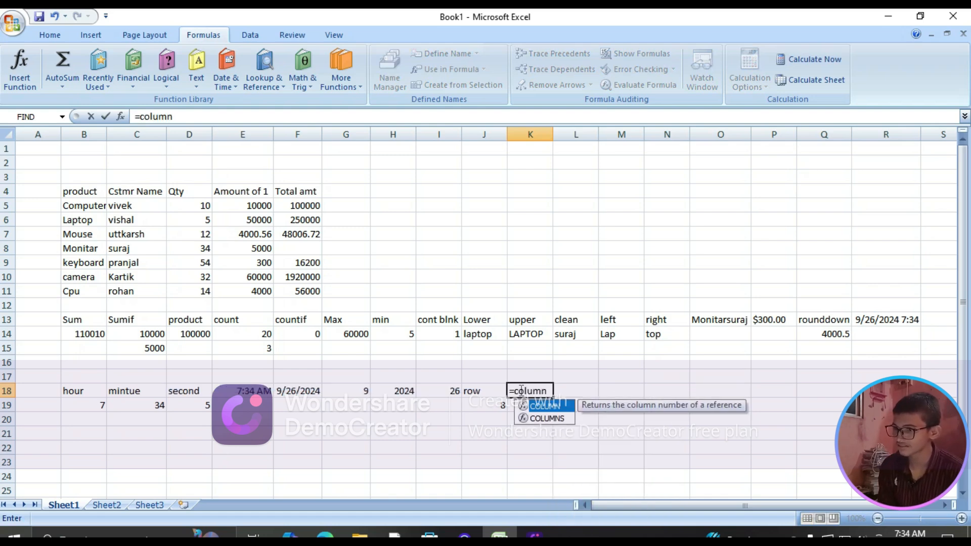
{"action": "key", "text": "Tab"}
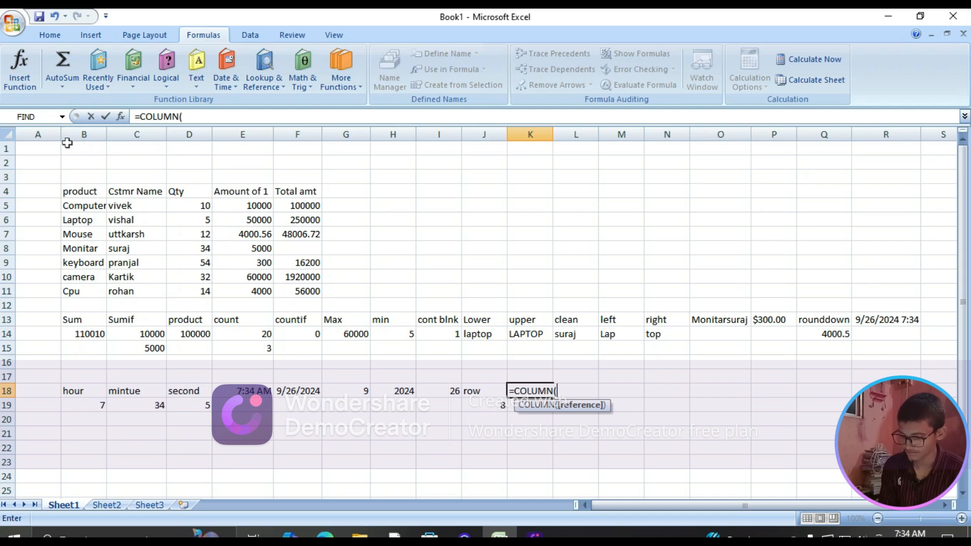
{"action": "left_click_drag", "start_coordinate": [87, 191], "coordinate": [314, 291]}
{"action": "key", "text": "Return"}
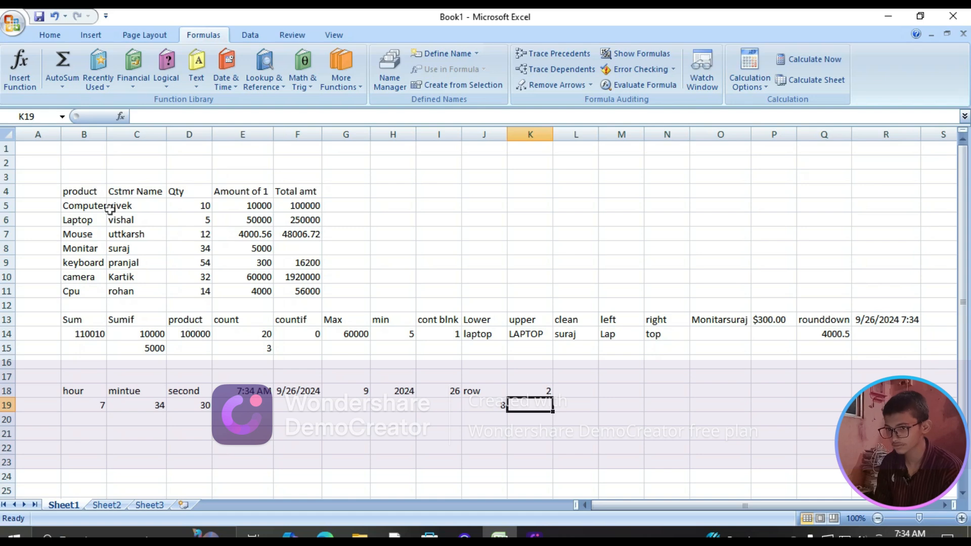
Clear the COLUMN formula from cell K18
{"action": "left_click", "coordinate": [532, 393]}
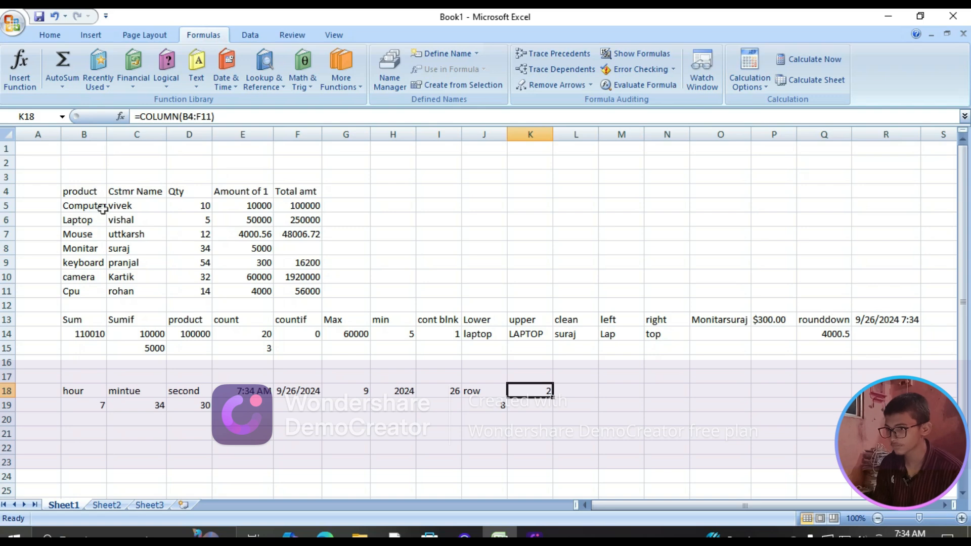
{"action": "double_click", "coordinate": [540, 392]}
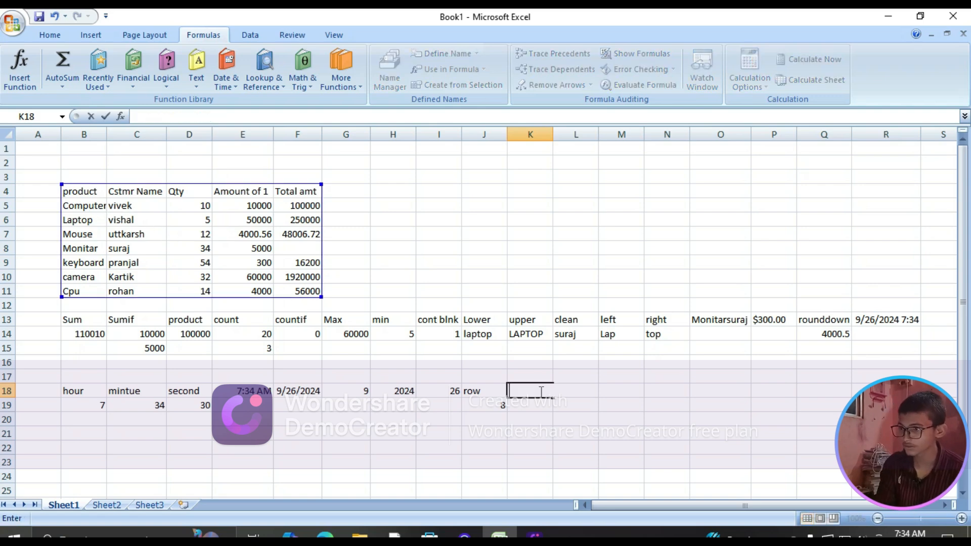
{"action": "left_click", "coordinate": [539, 405]}
{"action": "left_click", "coordinate": [532, 391]}
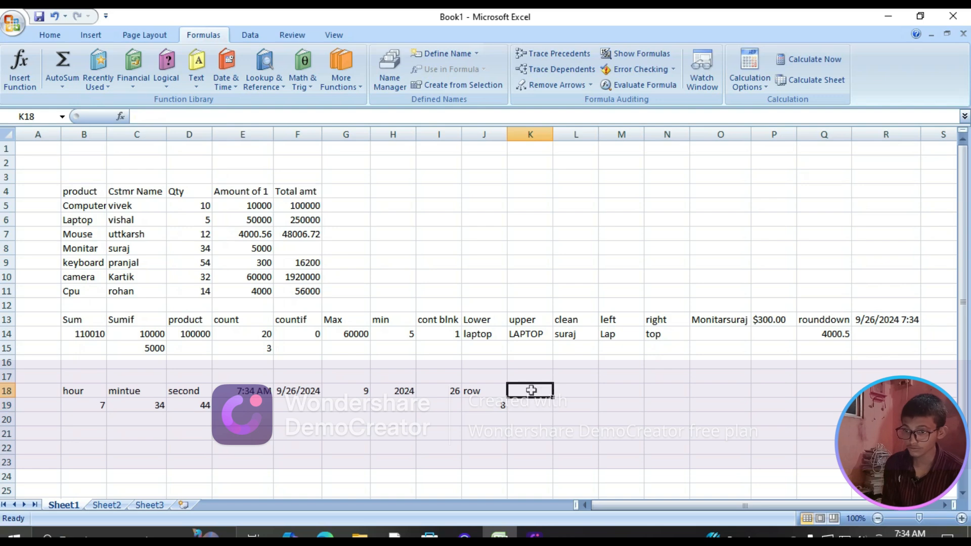
Enter a COLUMNS formula in cell K18 that counts the columns of the product table B4:F11
{"action": "type", "text": "=col"}
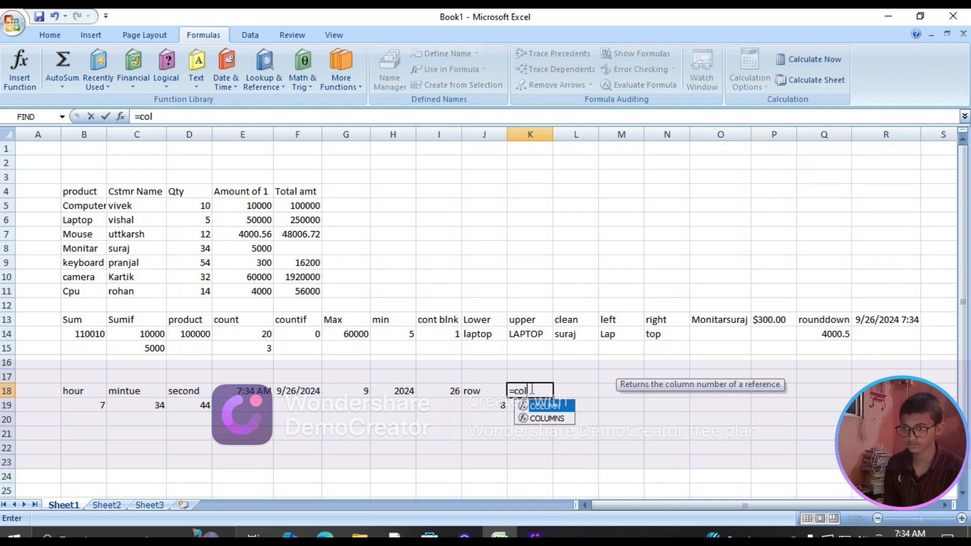
{"action": "left_click", "coordinate": [540, 424]}
{"action": "double_click", "coordinate": [540, 419]}
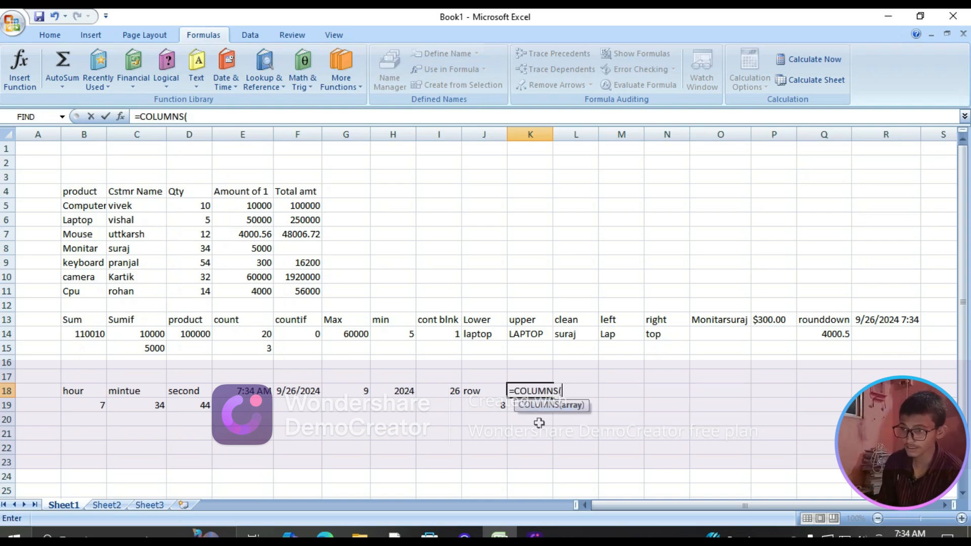
{"action": "left_click_drag", "start_coordinate": [68, 194], "coordinate": [302, 296]}
{"action": "key", "text": "Return"}
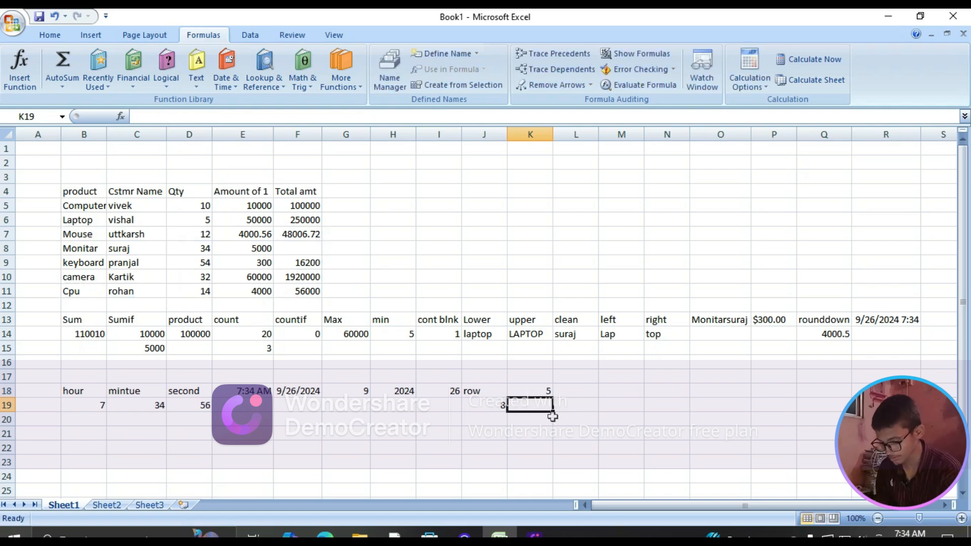
Clear the COLUMNS formula from cell K18 and leave the empty cell selected
{"action": "left_click", "coordinate": [534, 393]}
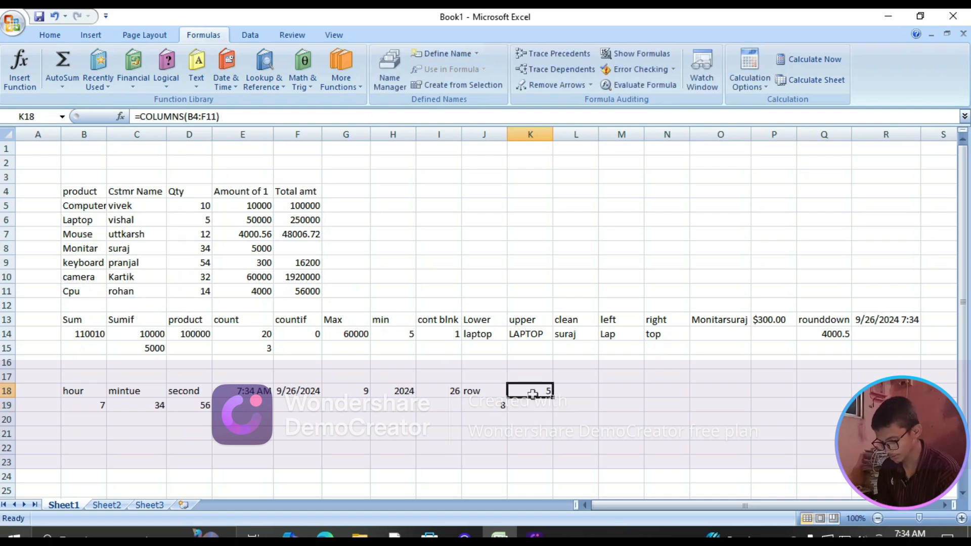
{"action": "double_click", "coordinate": [533, 393]}
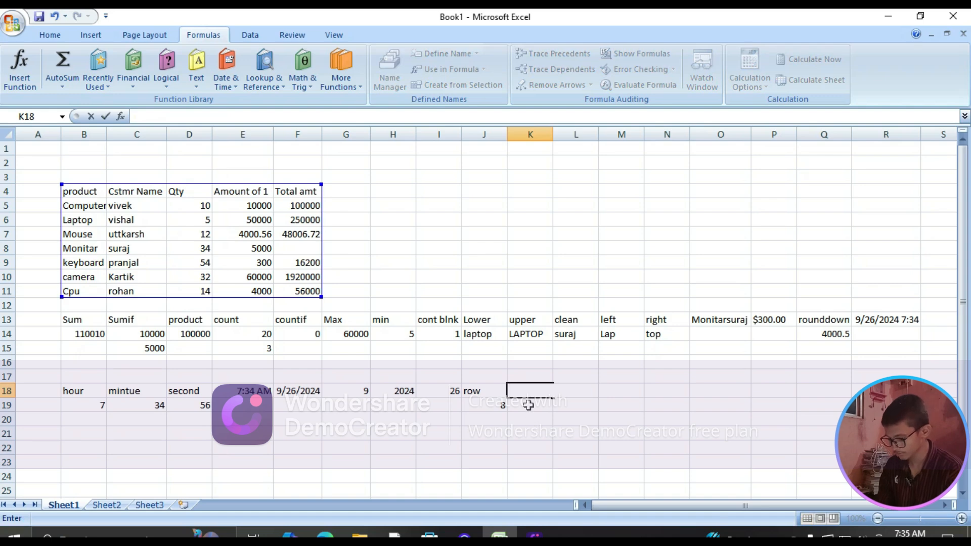
{"action": "left_click", "coordinate": [529, 405]}
{"action": "left_click", "coordinate": [526, 389]}
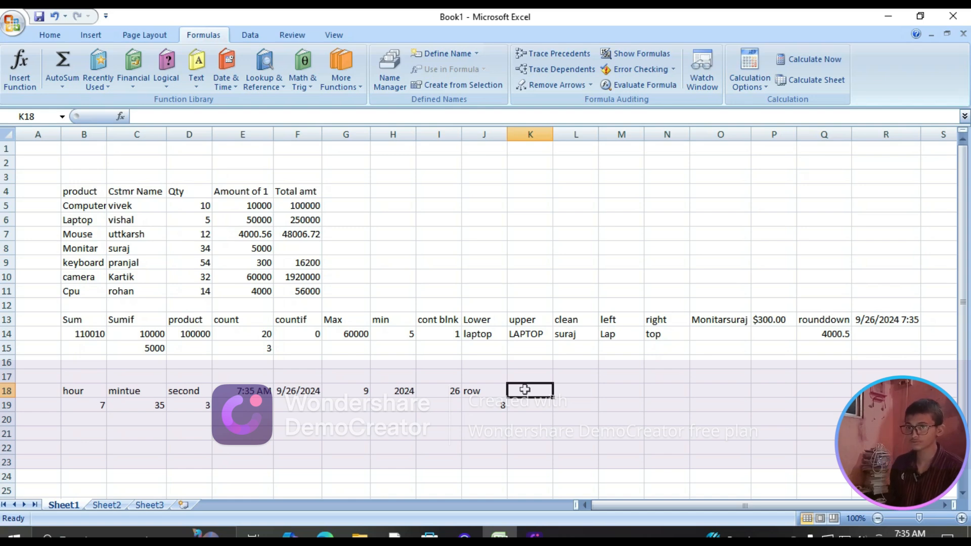
Enter the COLUMNS formula in cell K18 again, using the product table B4:F11 as its array
{"action": "type", "text": "=co"}
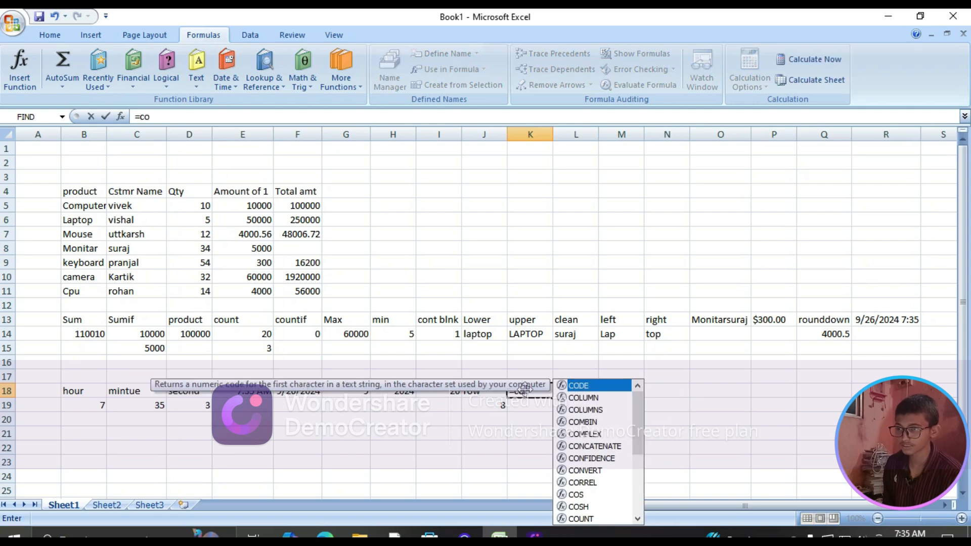
{"action": "type", "text": "lumn"}
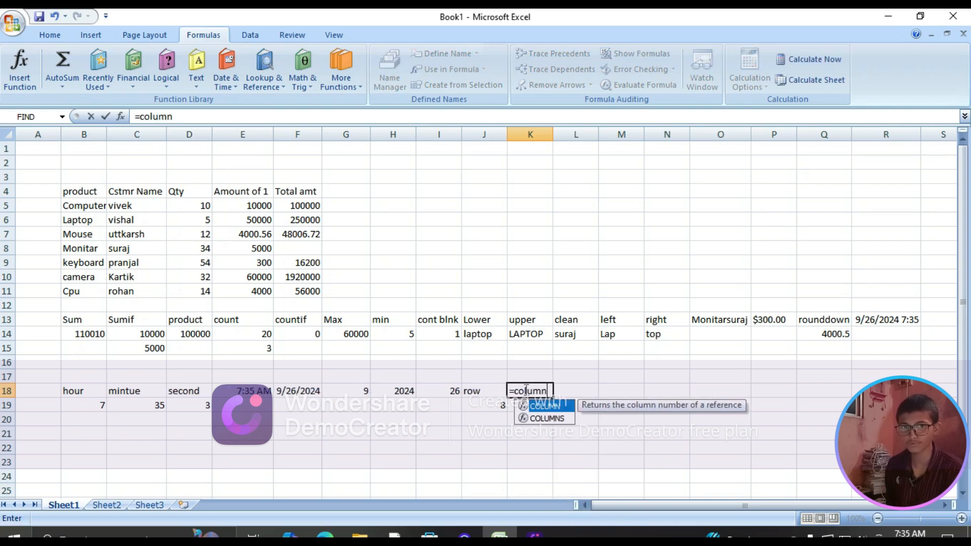
{"action": "type", "text": "s"}
{"action": "key", "text": "Tab"}
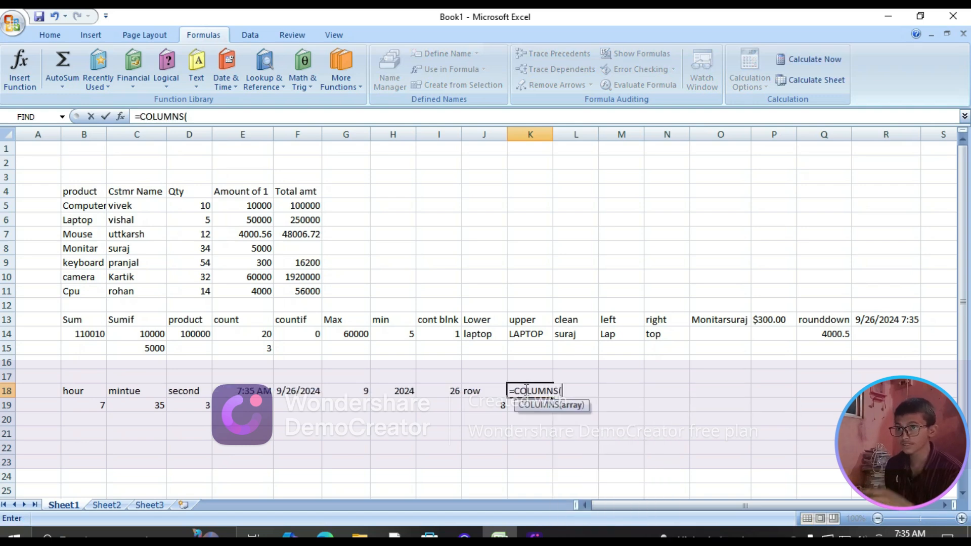
{"action": "left_click_drag", "start_coordinate": [81, 194], "coordinate": [298, 302]}
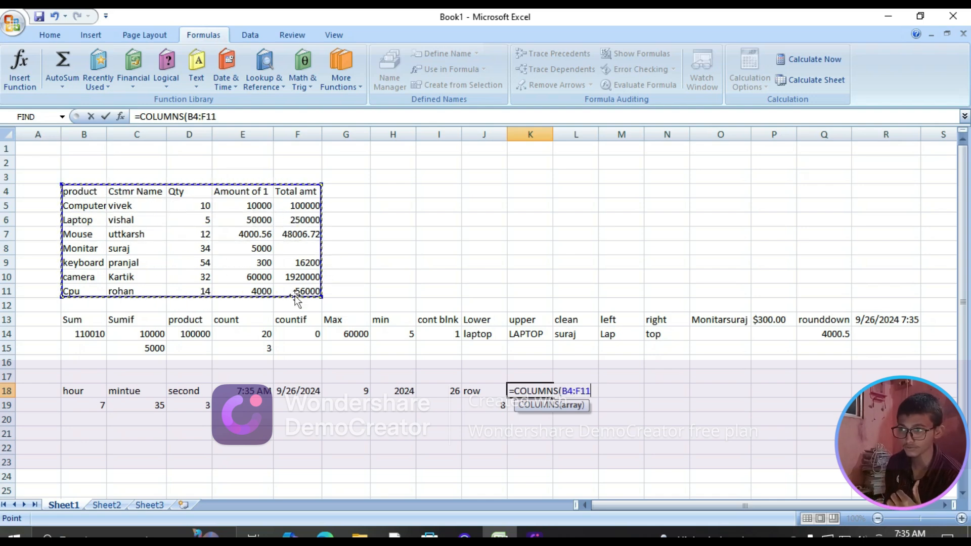
{"action": "key", "text": "Return"}
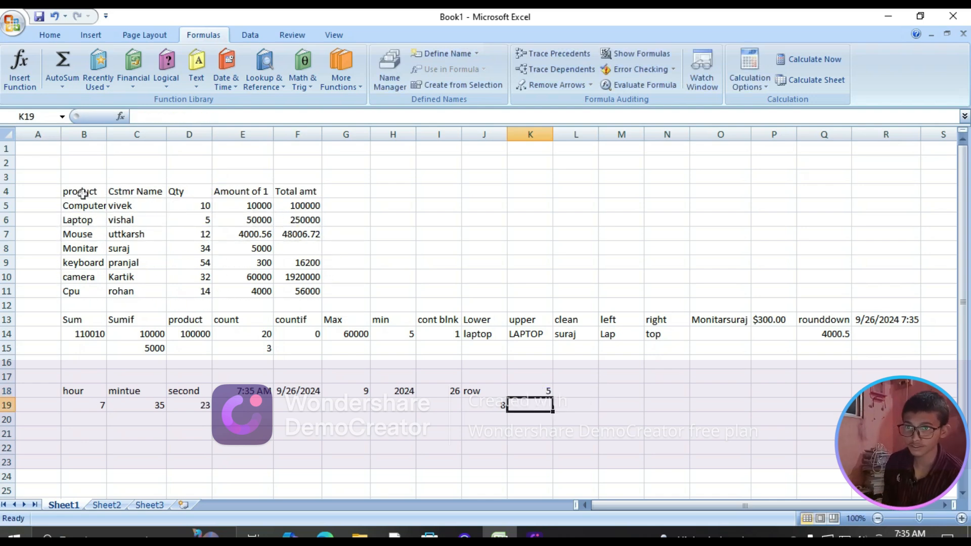